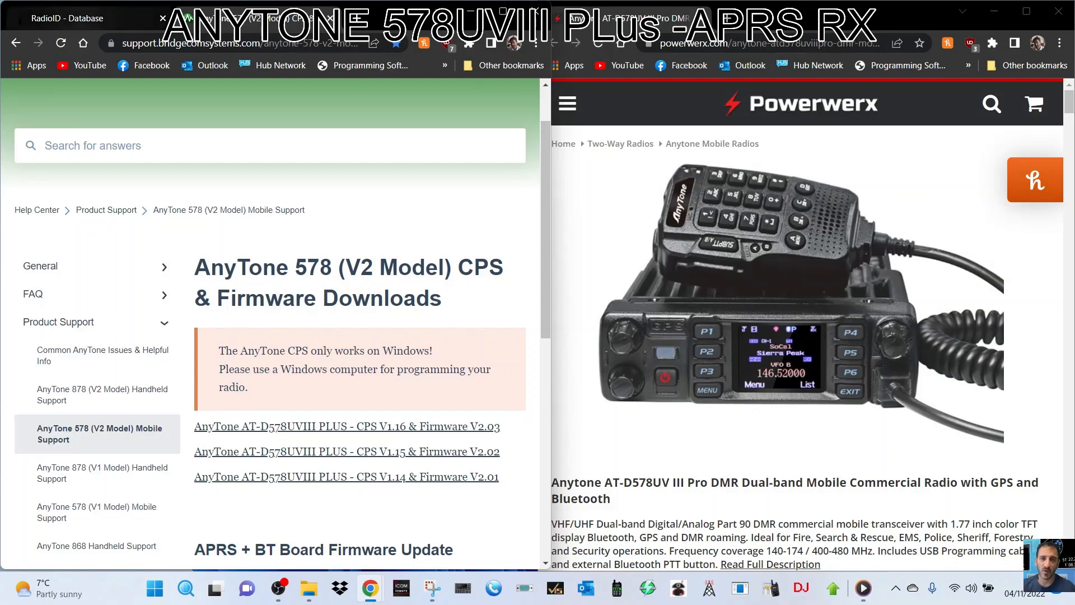
# Open a find-in-page search on the RadioID.net database dumps page.
pyautogui.hotkey('ctrl', 'f')
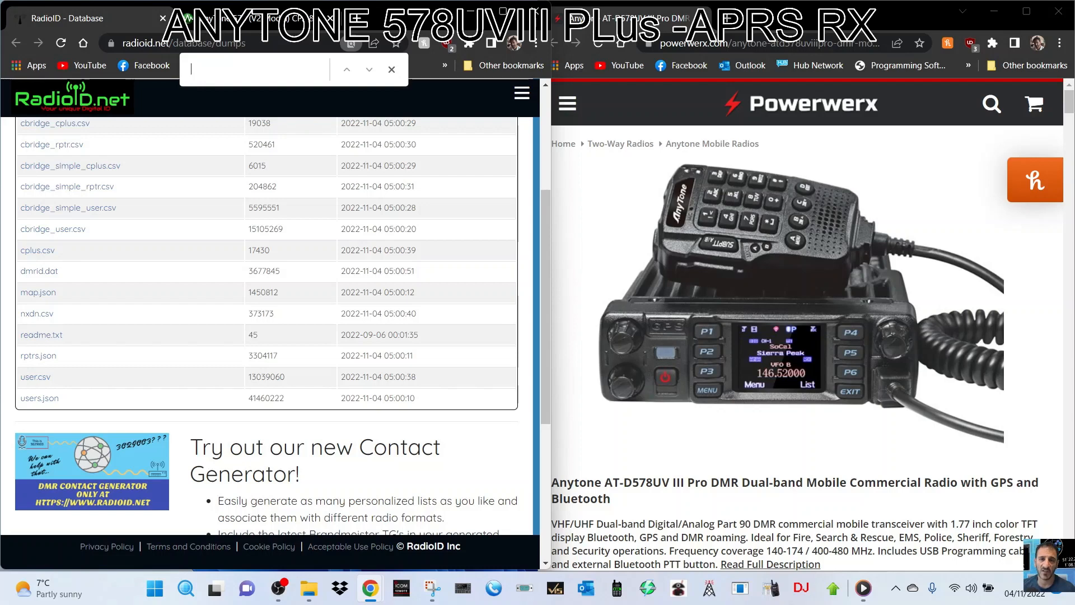
# Download RadioID.net's user.csv and Bridgecom's CPS V1.16 & Firmware V2.03 package.
pyautogui.click(35, 376)
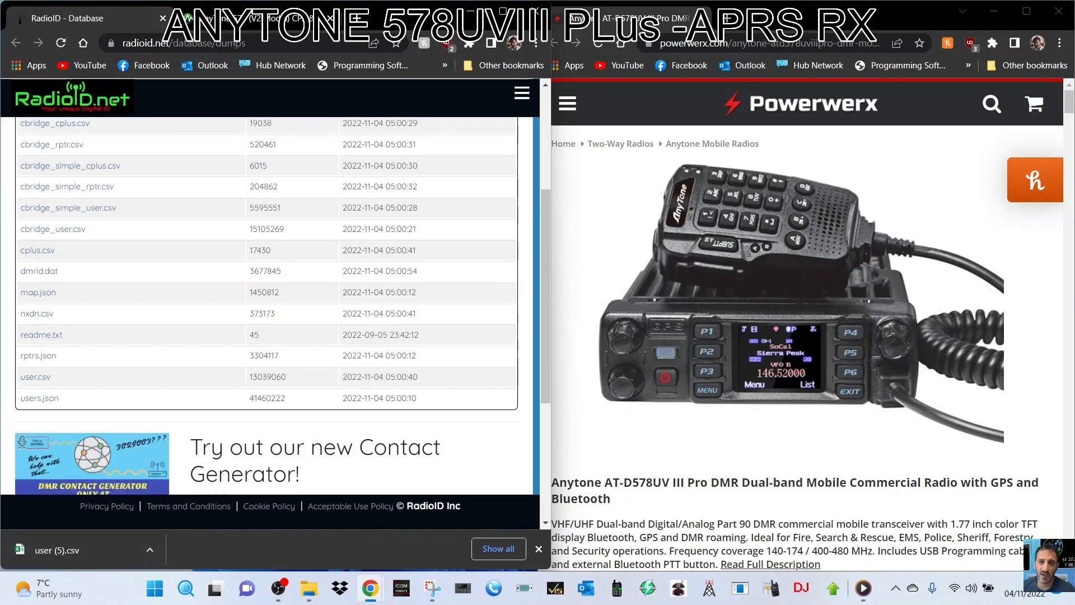
pyautogui.click(251, 19)
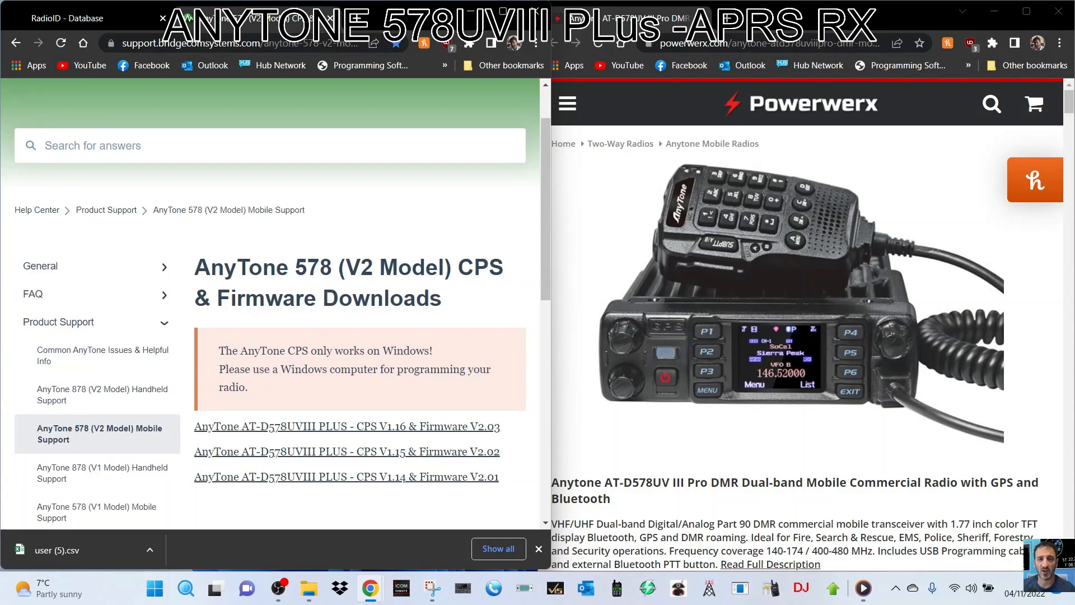
pyautogui.click(347, 426)
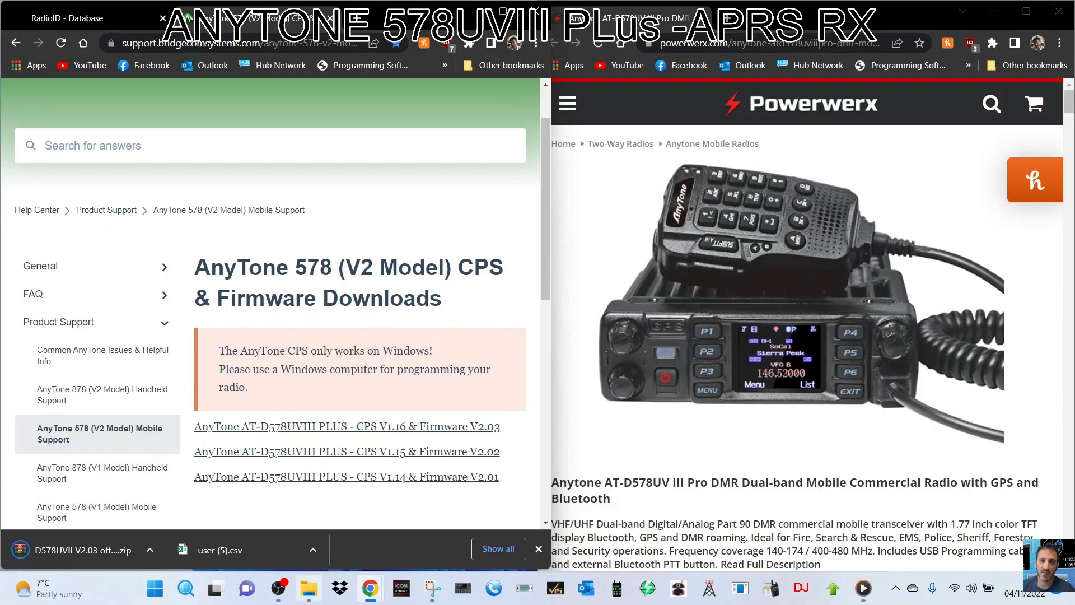
# Show the Desktop 578 folder in a smaller, taller File Explorer window beside the browser.
pyautogui.moveTo(308, 588)
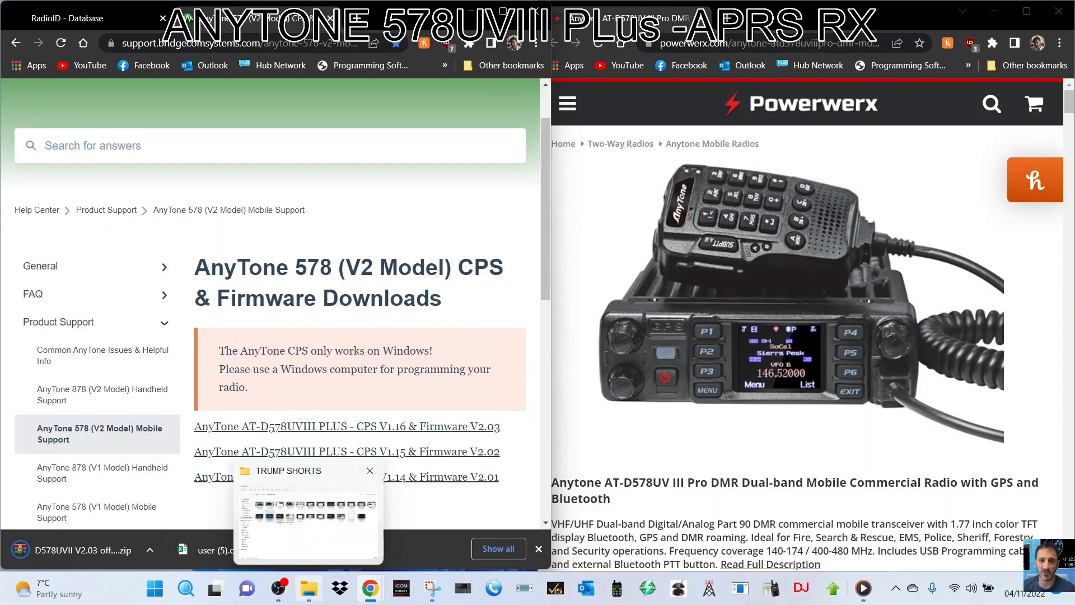
pyautogui.click(308, 588)
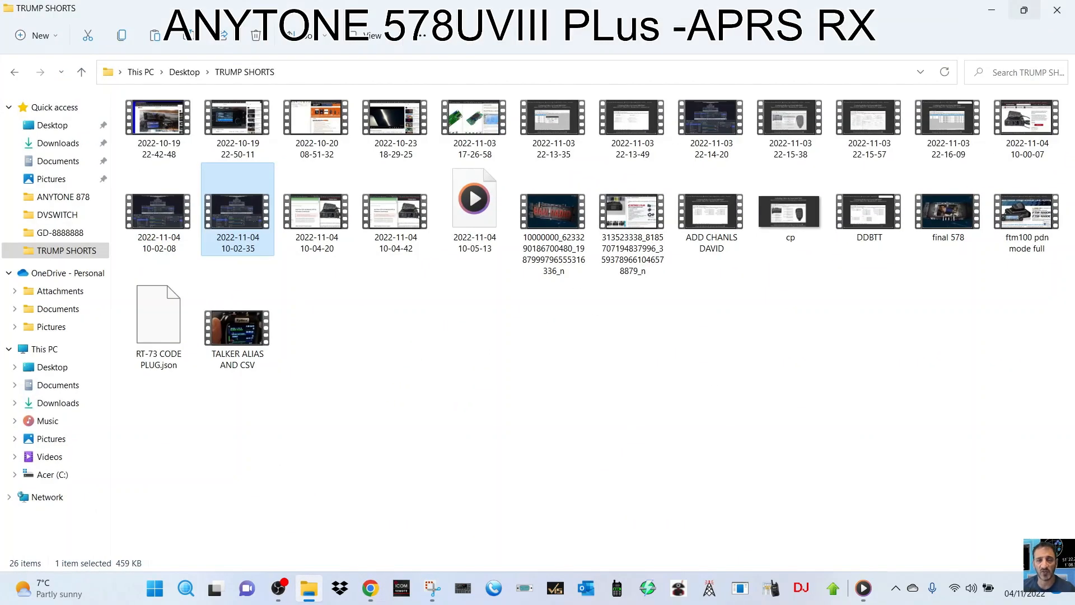
pyautogui.click(1025, 10)
pyautogui.click(401, 224)
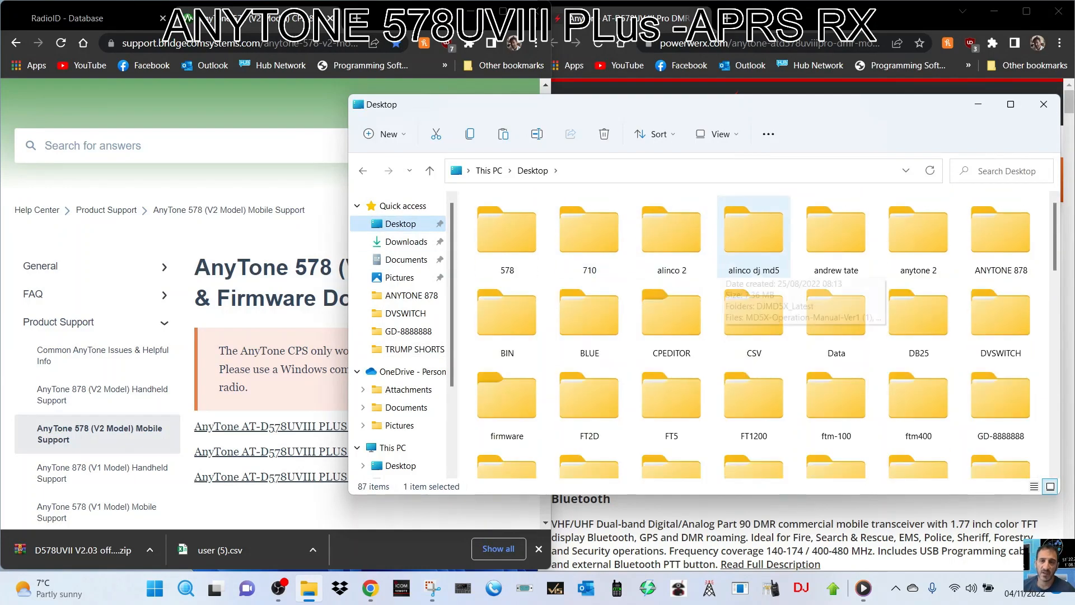
pyautogui.doubleClick(507, 235)
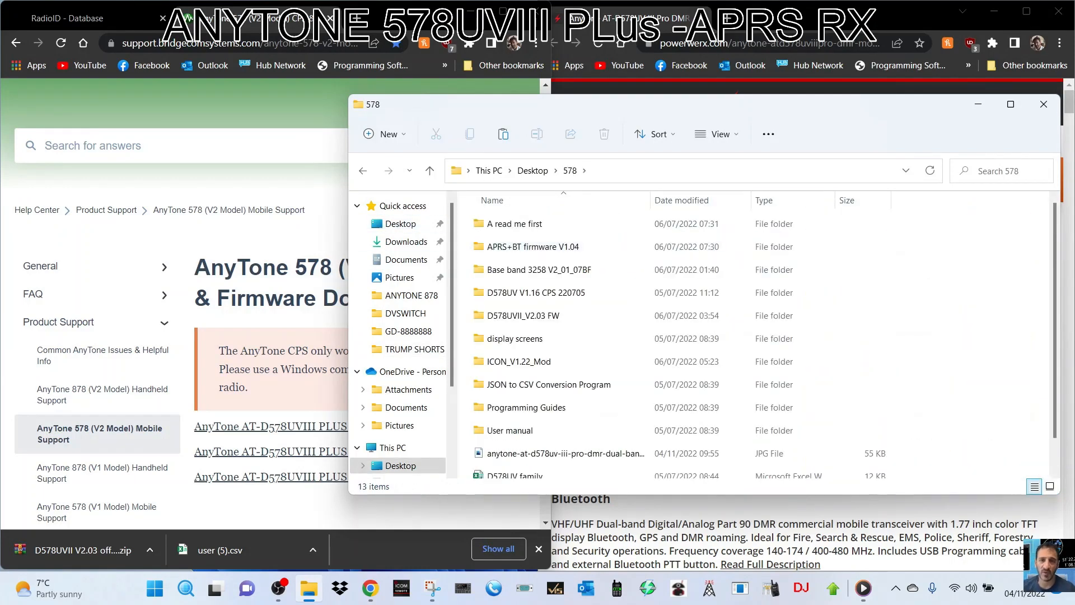
pyautogui.moveTo(914, 108); pyautogui.dragTo(658, 88)
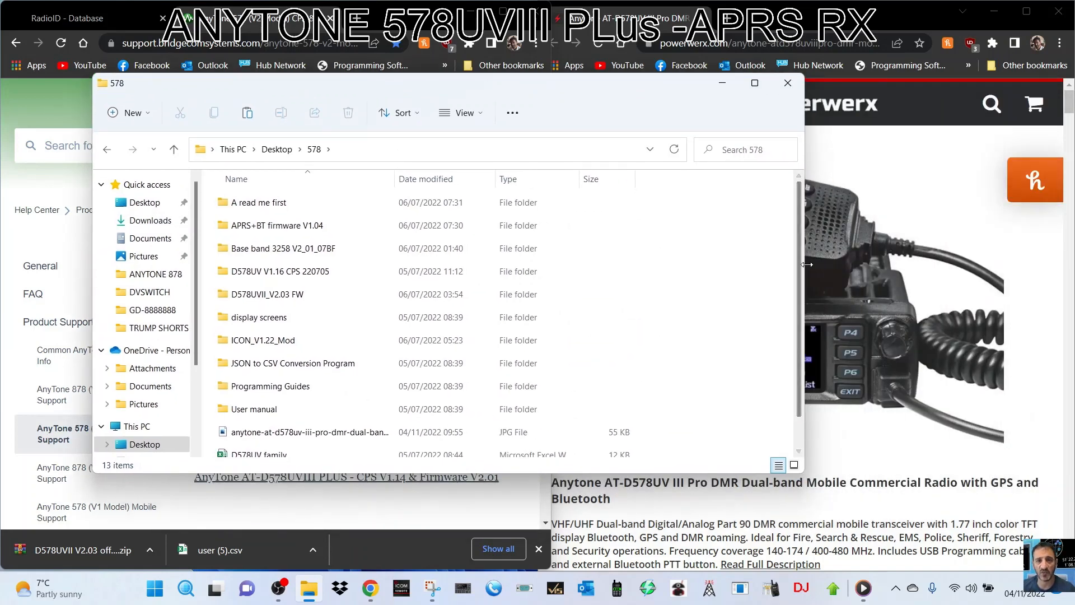
pyautogui.moveTo(805, 297); pyautogui.dragTo(518, 296)
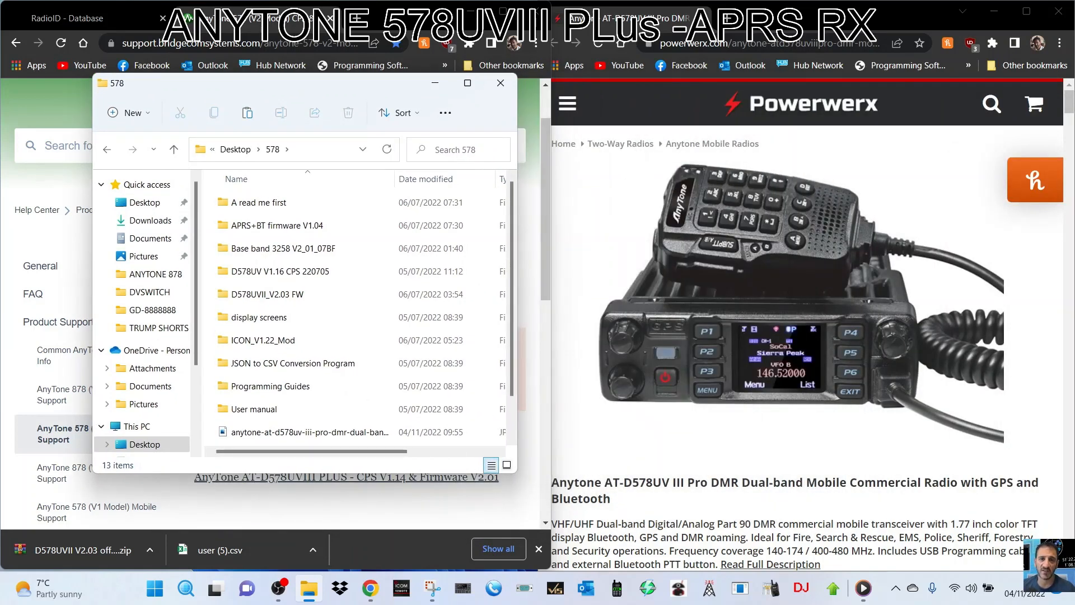
pyautogui.moveTo(302, 474); pyautogui.dragTo(302, 511)
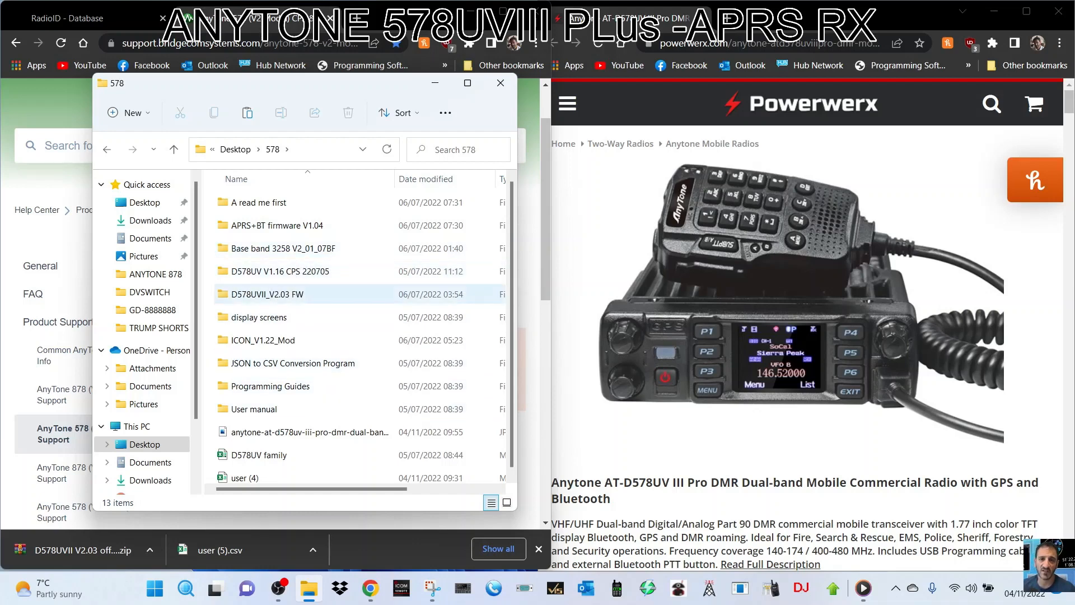
# Look through the display screens folder, then open the D578UV V1.16 CPS 220705 folder.
pyautogui.doubleClick(258, 317)
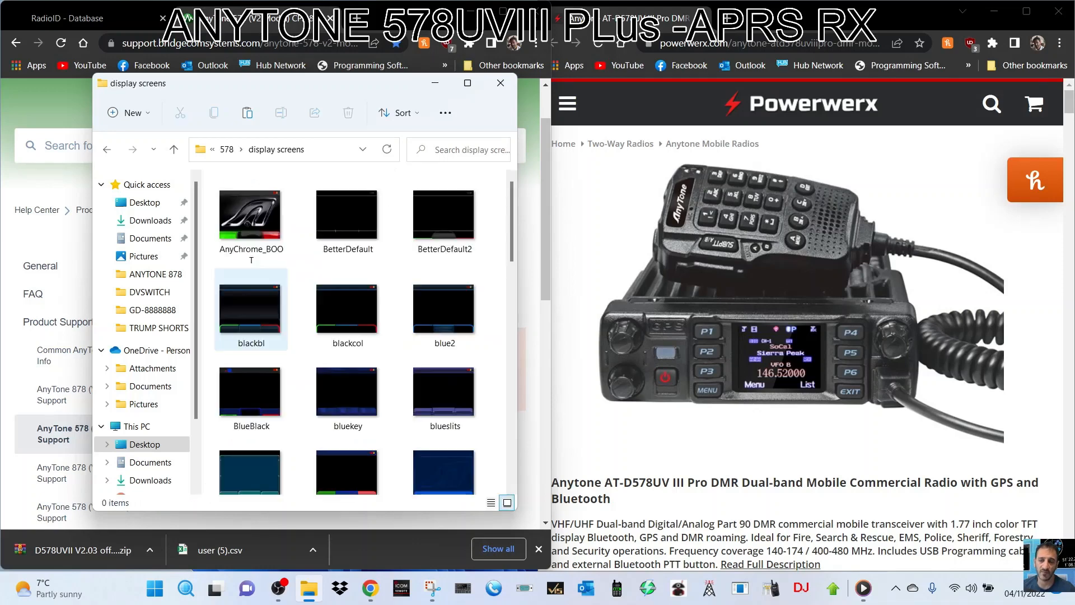
pyautogui.scroll(-10, 336, 358)
pyautogui.scroll(10, 336, 359)
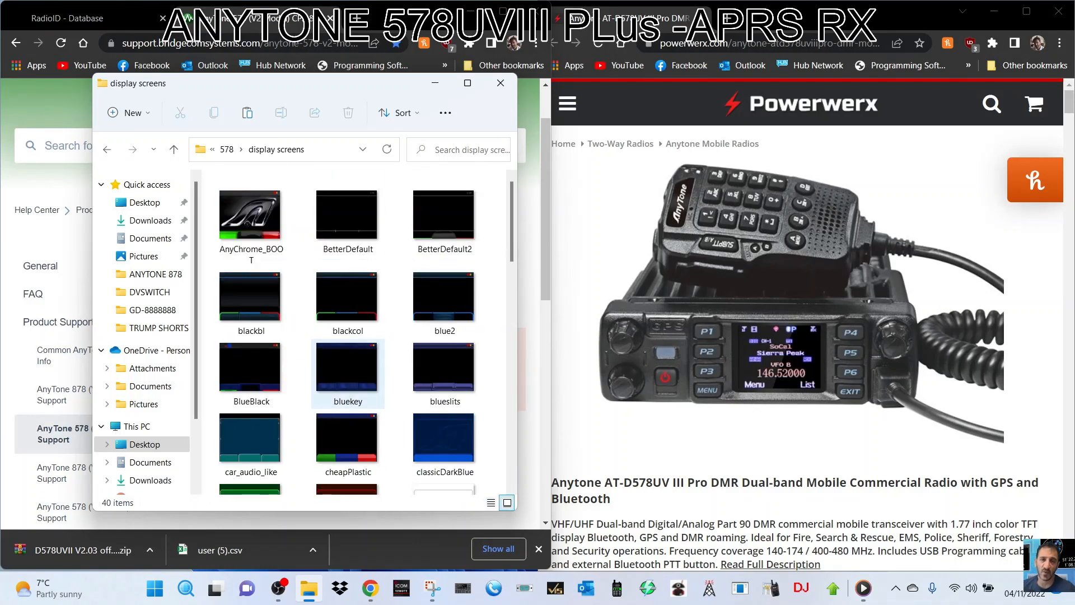
pyautogui.click(174, 149)
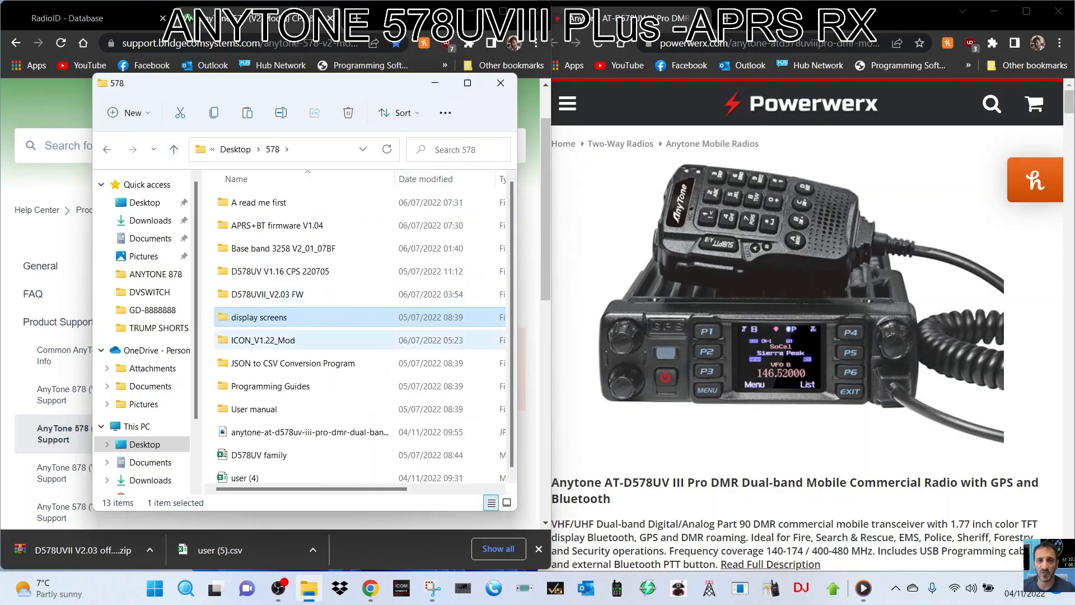
pyautogui.scroll(-1, 291, 363)
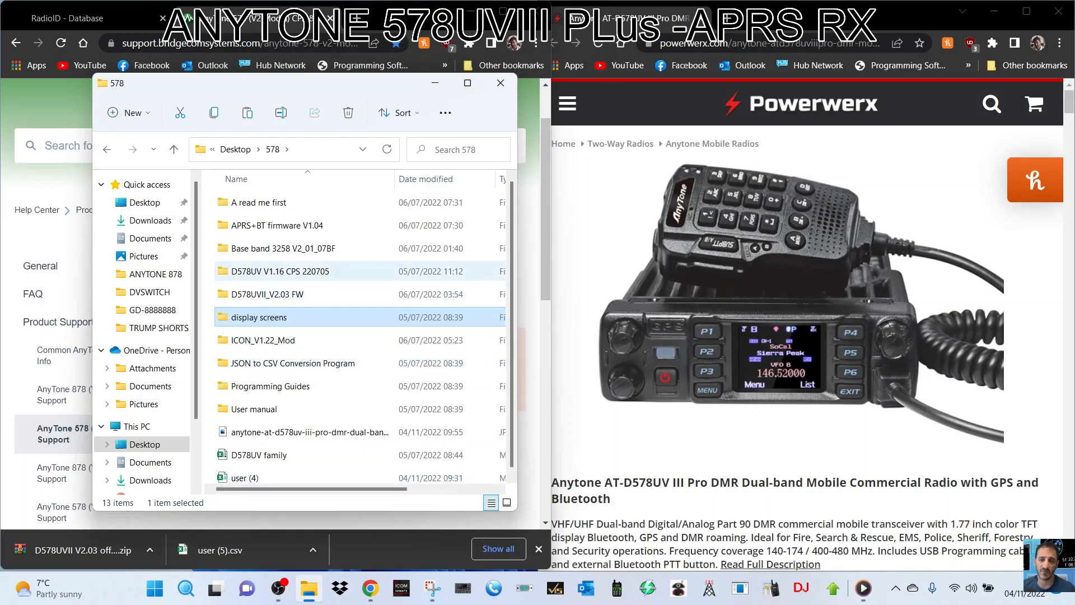
pyautogui.scroll(1, 280, 202)
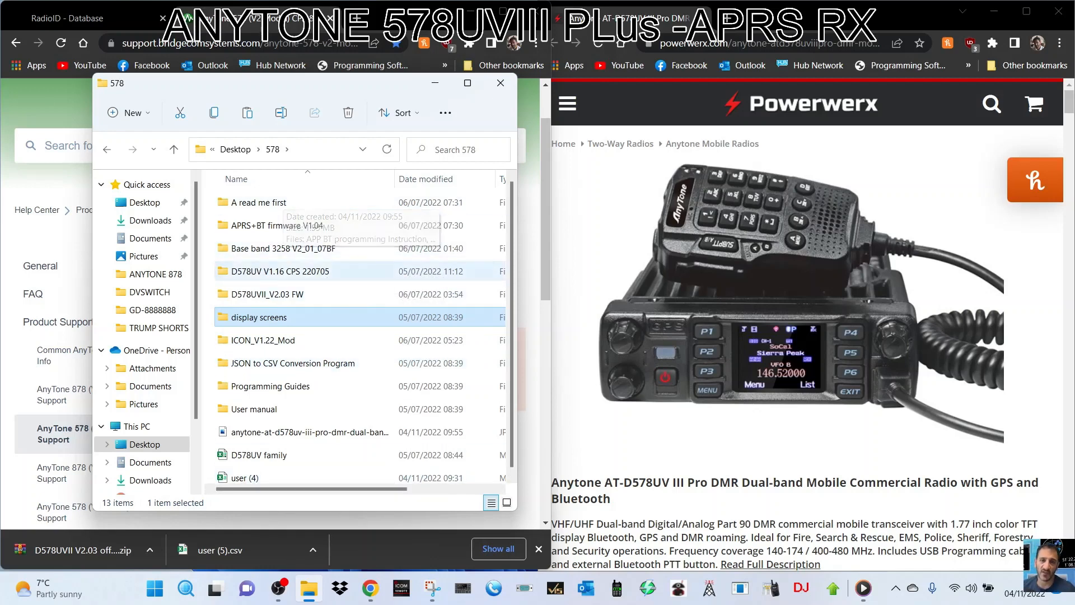
pyautogui.doubleClick(280, 271)
# Install D578UV_1.16 in English to the default location with a desktop shortcut.
pyautogui.click(274, 203)
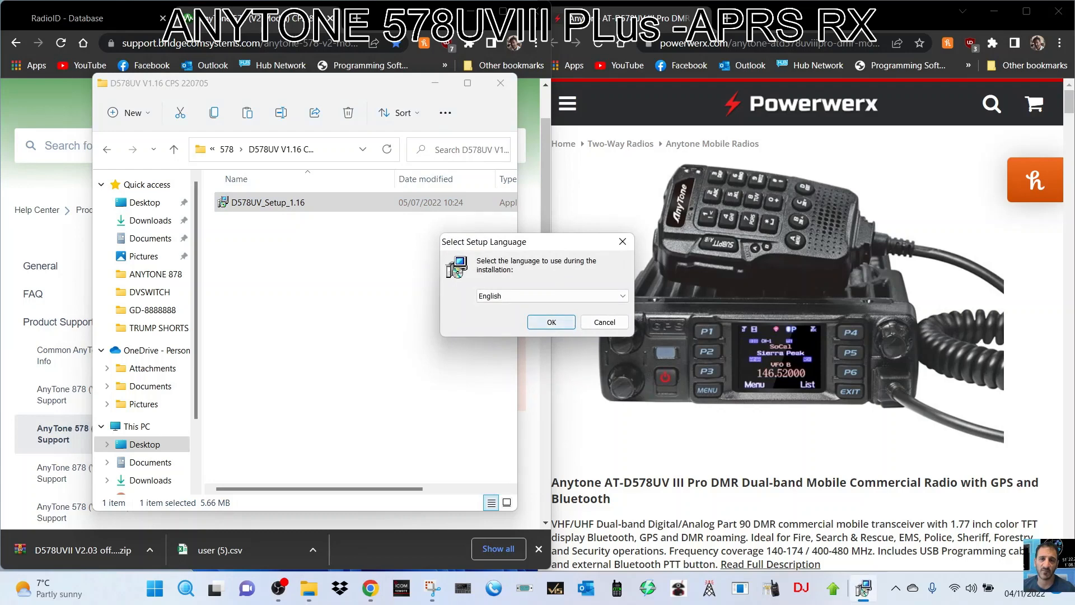
pyautogui.click(551, 322)
pyautogui.click(612, 403)
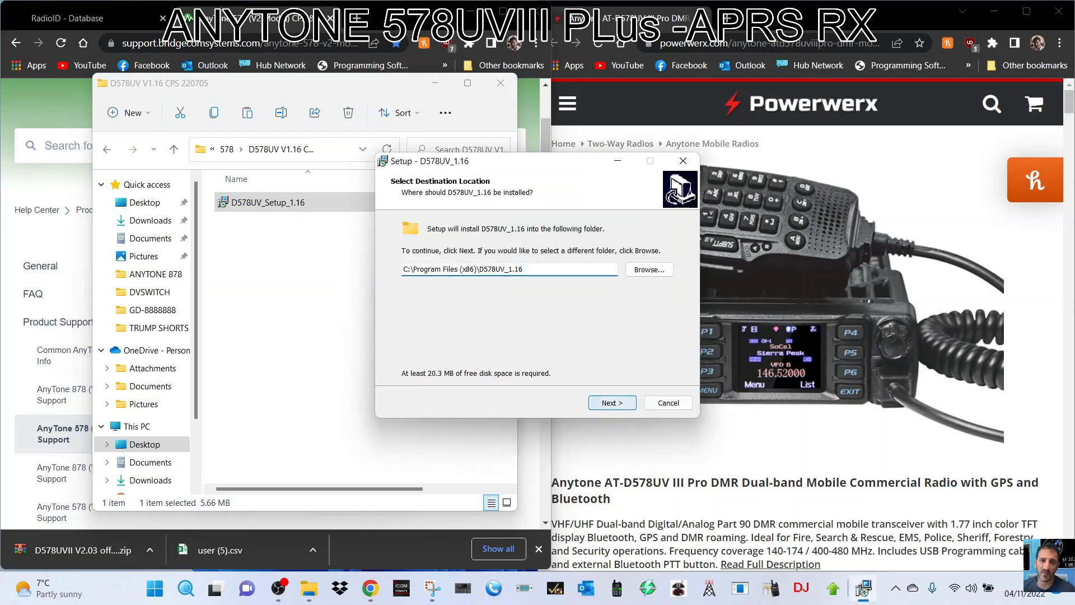
pyautogui.click(612, 403)
pyautogui.click(612, 403)
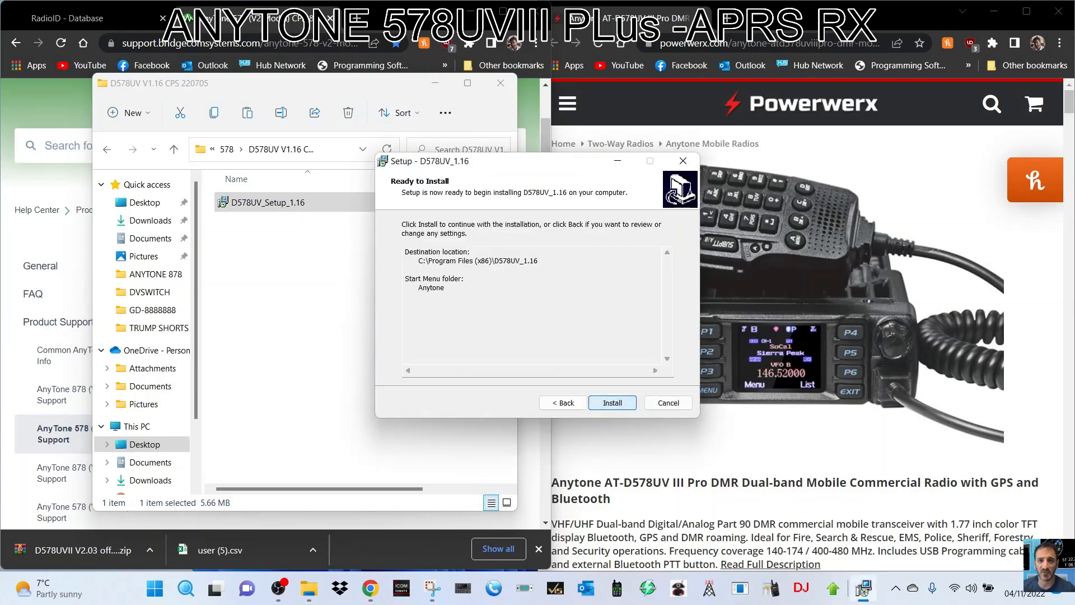
pyautogui.click(562, 402)
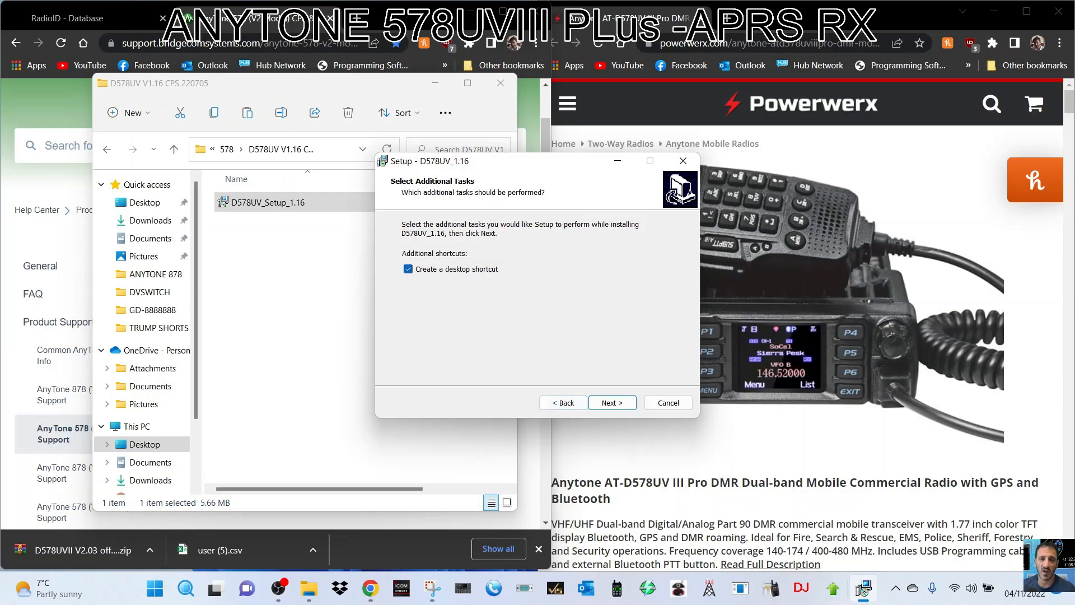
pyautogui.moveTo(504, 160); pyautogui.dragTo(352, 154)
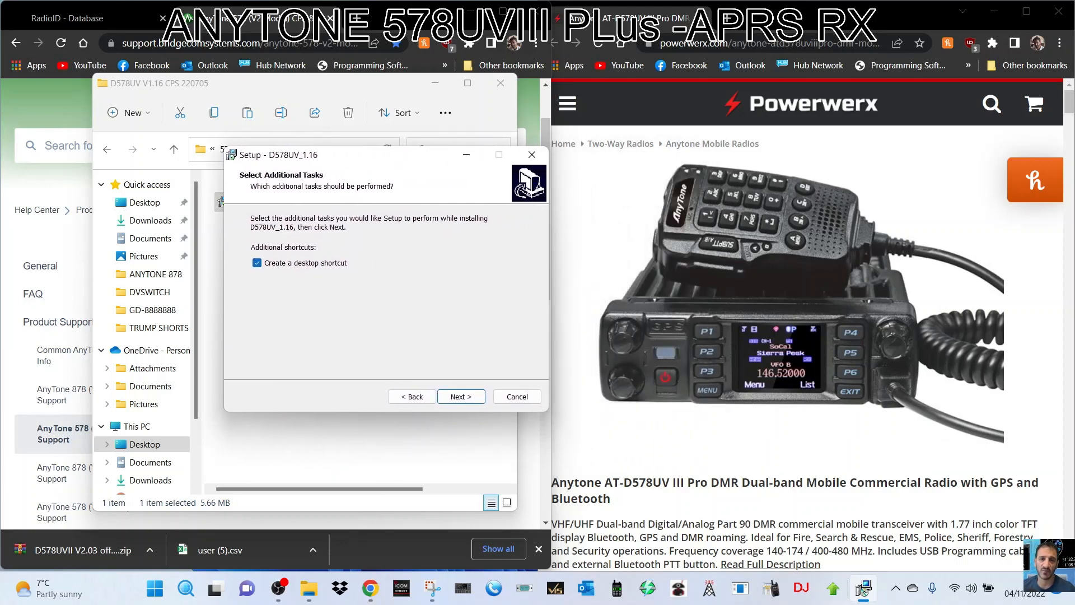
pyautogui.click(460, 396)
pyautogui.click(460, 397)
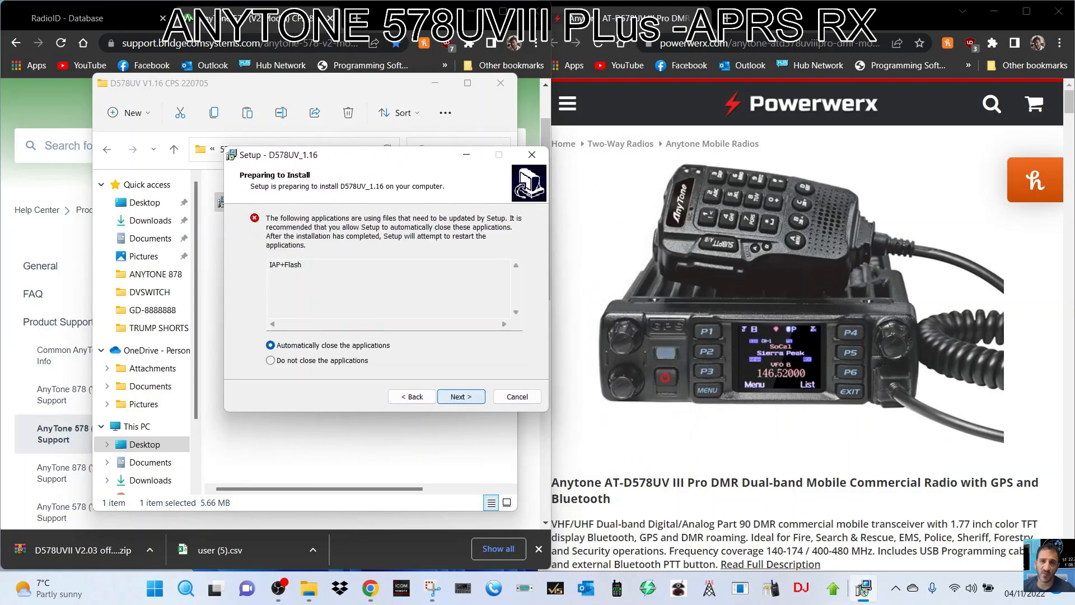
pyautogui.click(461, 396)
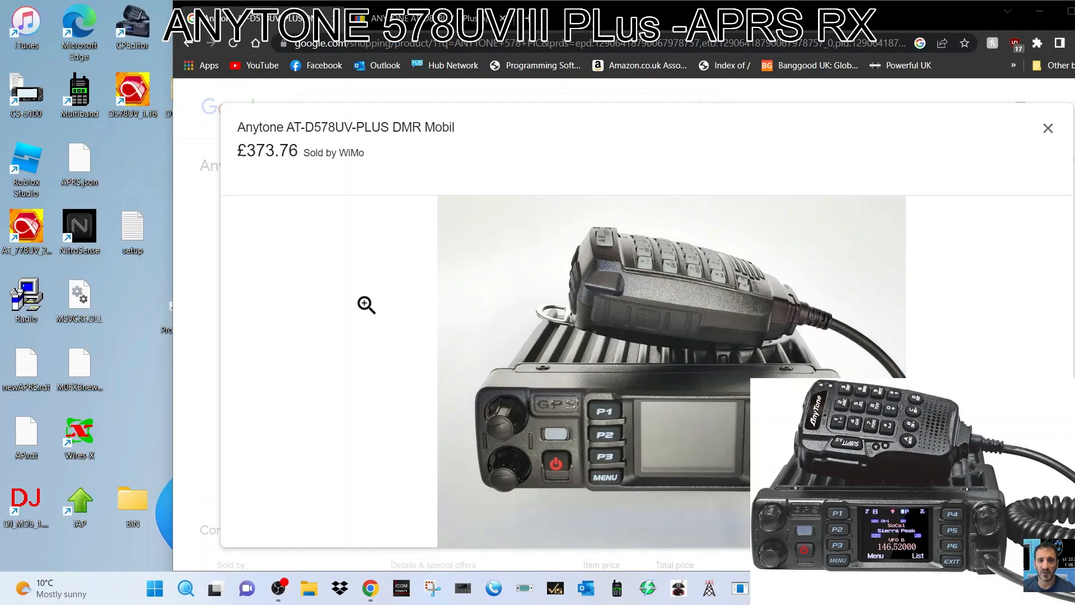
# Launch the D578UV CPS and show the Digital Radio ID List.
pyautogui.doubleClick(130, 99)
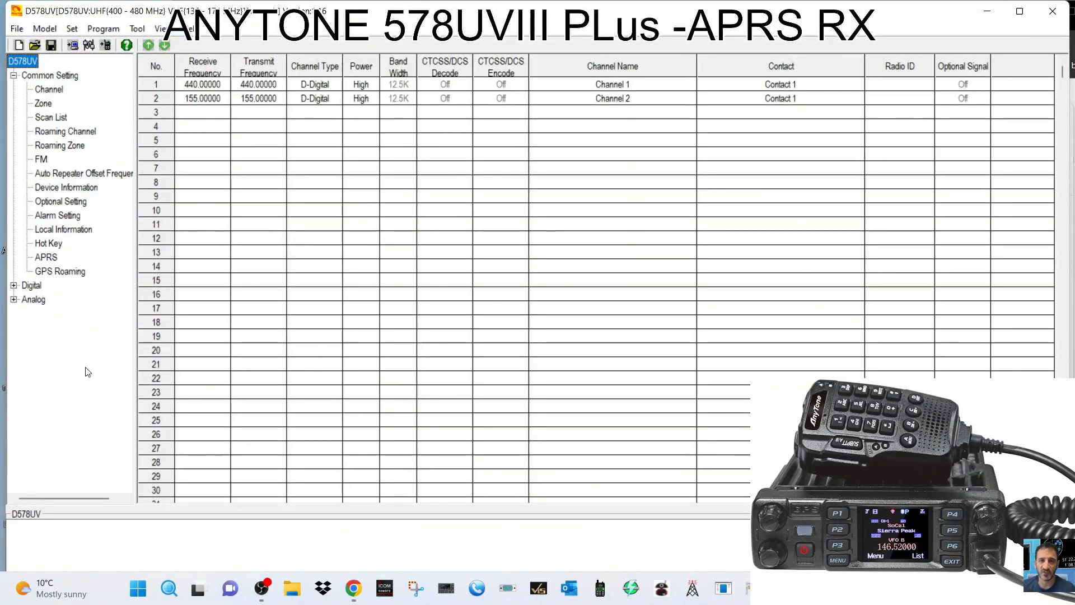
pyautogui.doubleClick(34, 286)
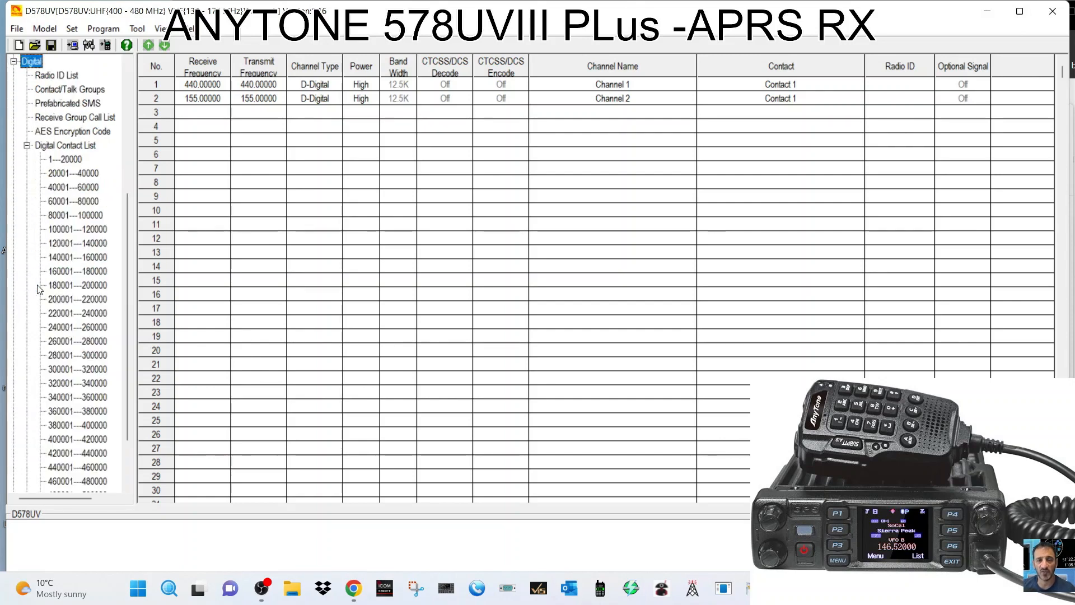
pyautogui.click(61, 75)
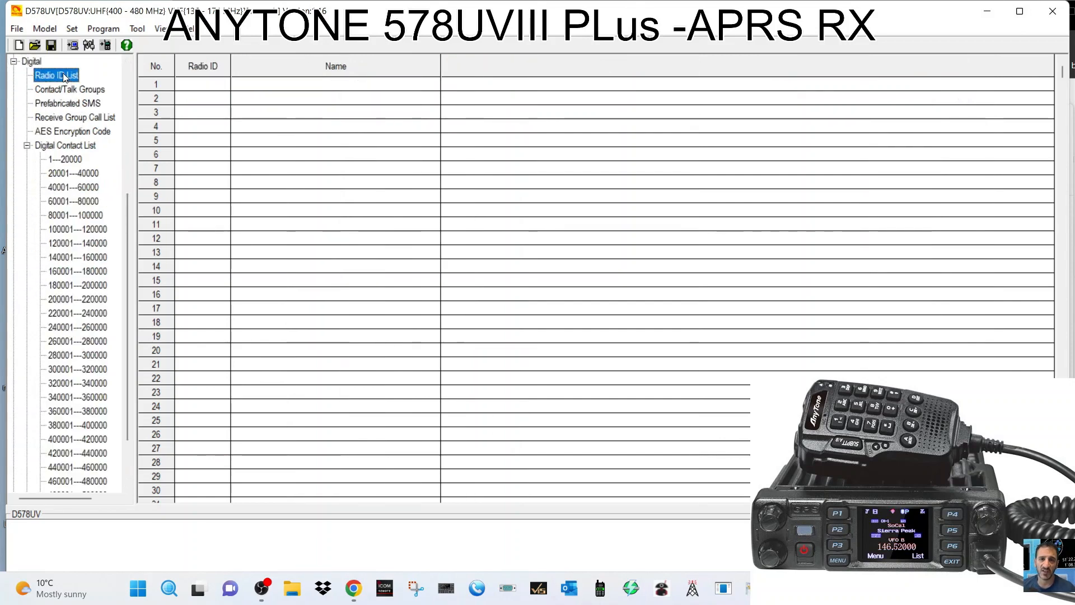
# Enter the operator's DMR ID in radio ID entry 1, named with their callsign in capitals.
pyautogui.doubleClick(205, 85)
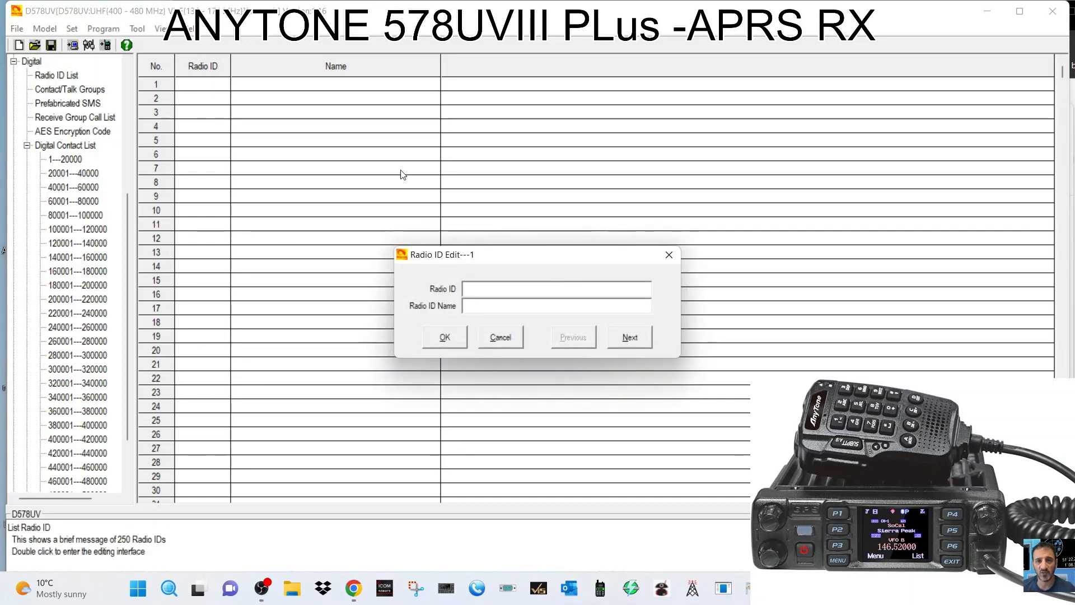
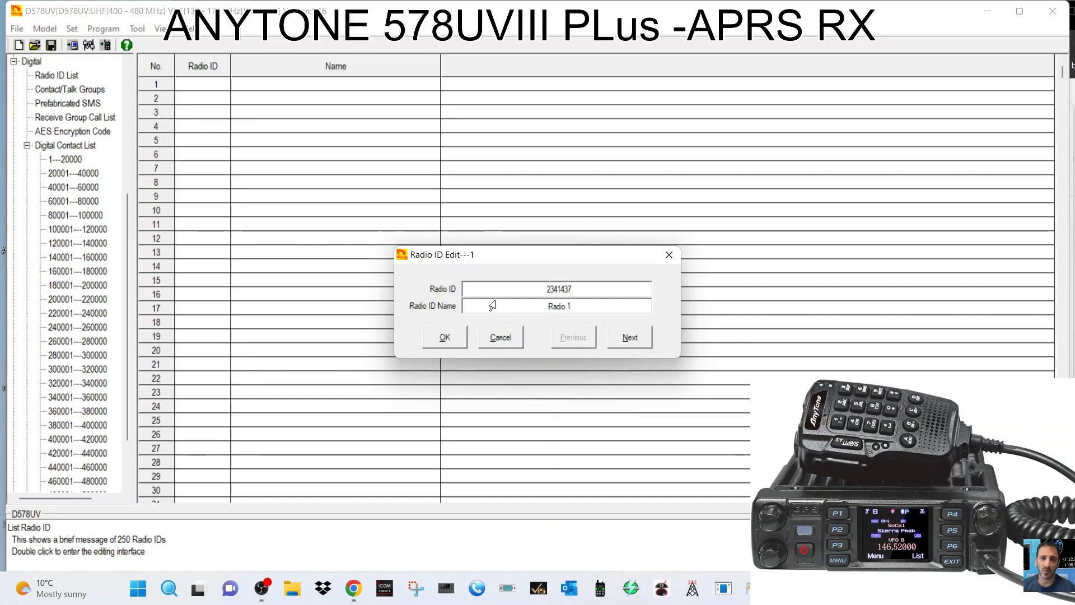
pyautogui.write('m0')
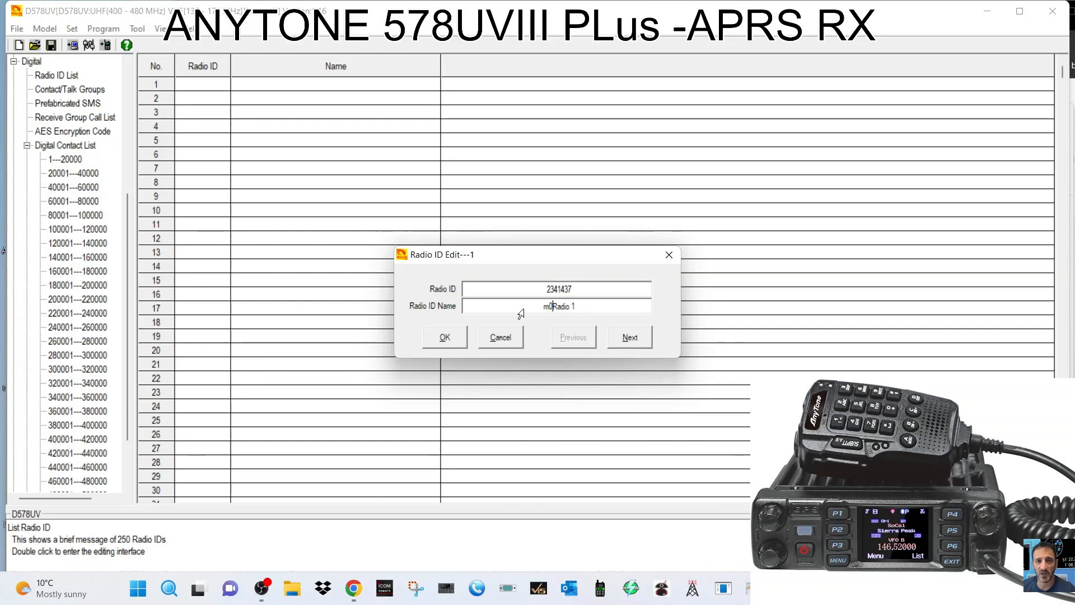
pyautogui.doubleClick(599, 305)
pyautogui.press('BackSpace')
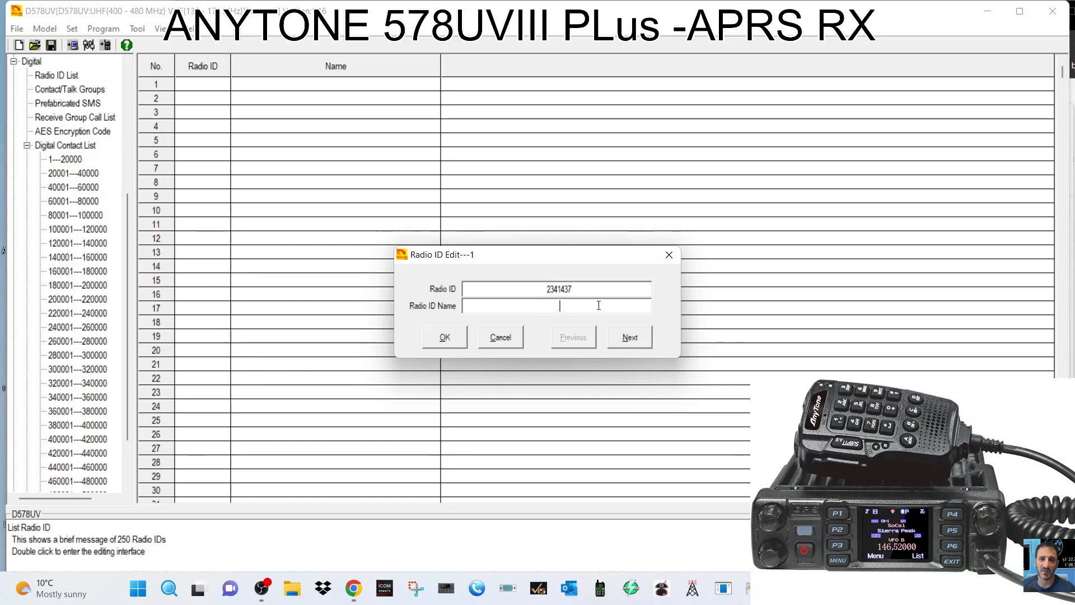
pyautogui.write('m')
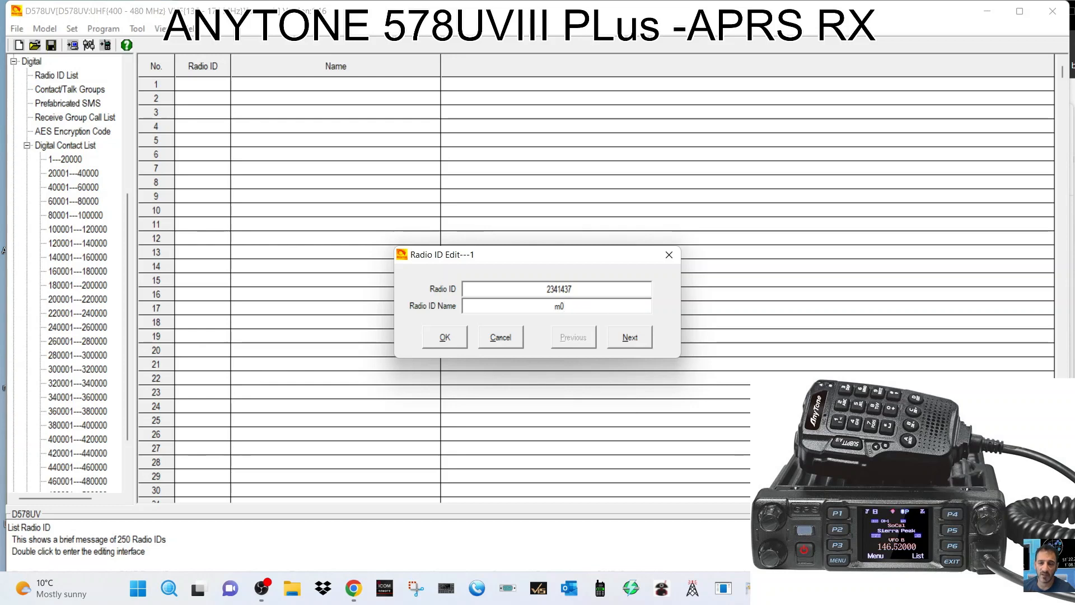
pyautogui.press('BackSpace')
pyautogui.press('capslock')
pyautogui.write('M0')
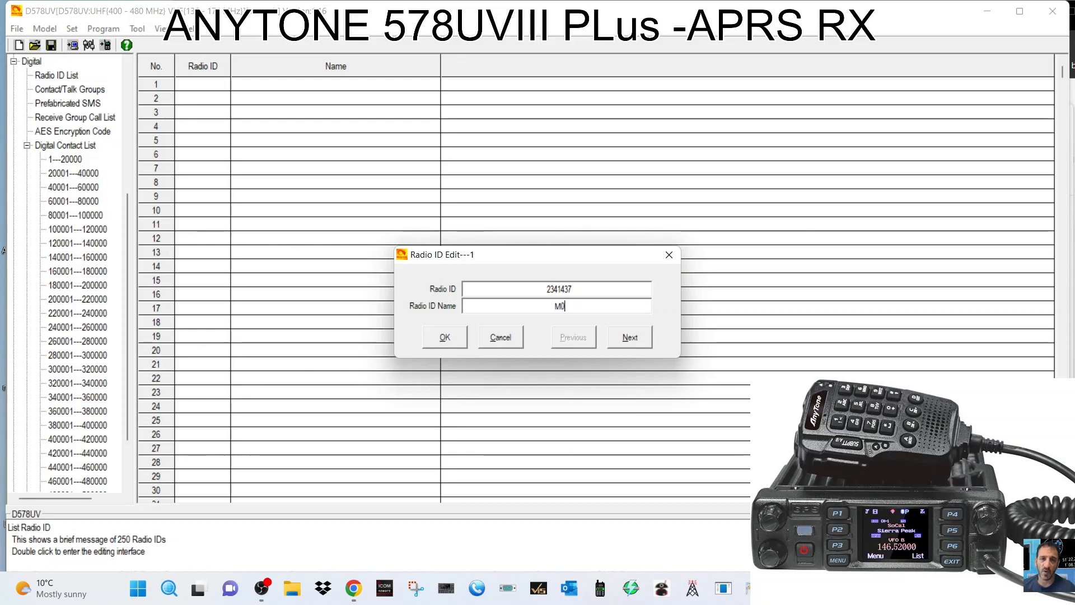
pyautogui.write('FXB')
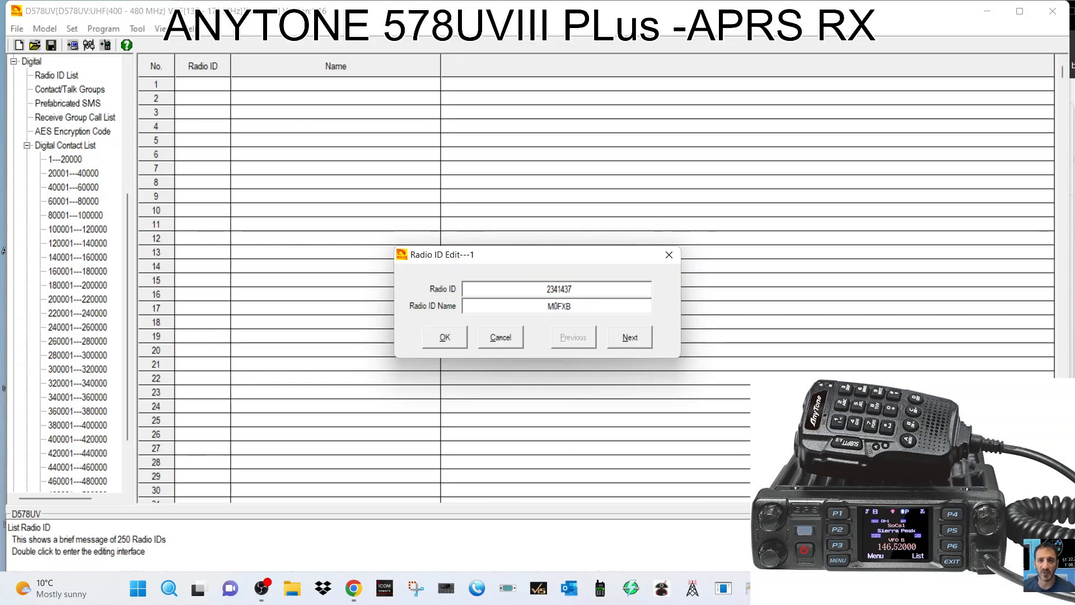
pyautogui.click(432, 338)
pyautogui.scroll(3, 93, 196)
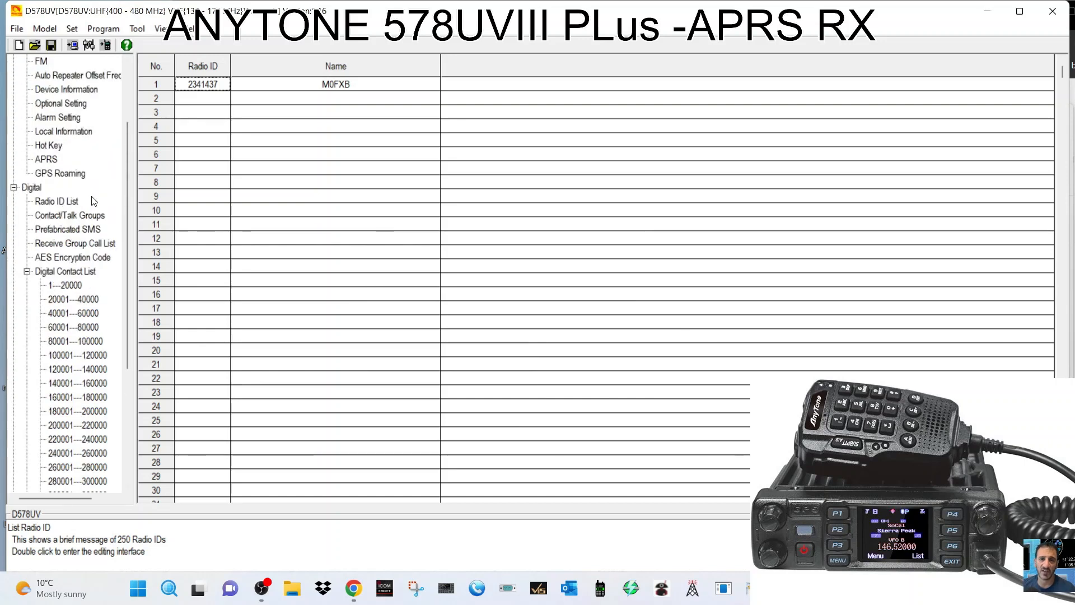
pyautogui.scroll(2, 101, 225)
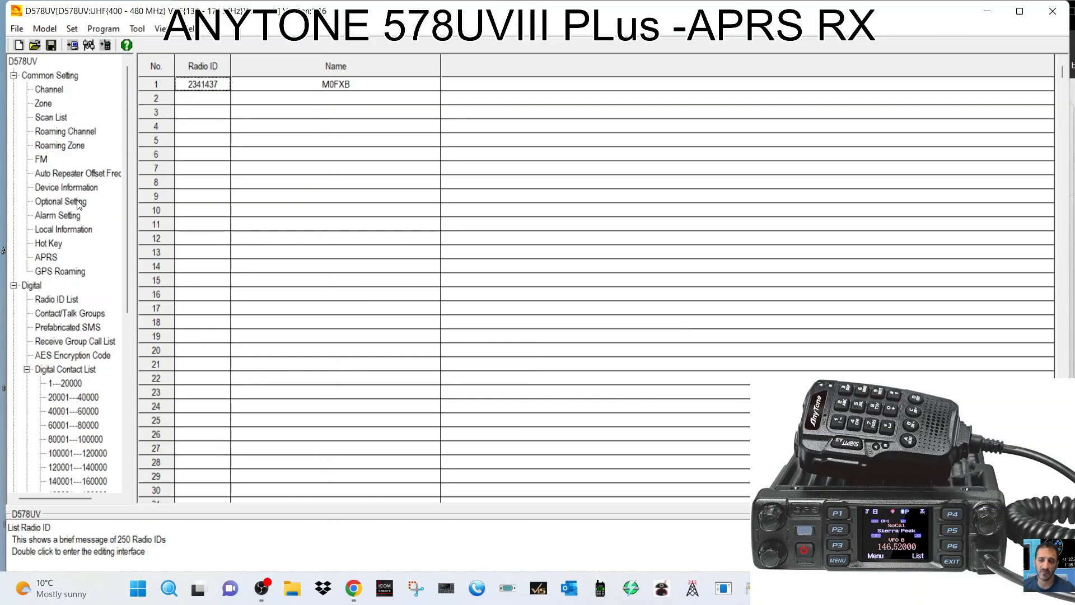
# Move from the channel list to the empty Zone list, dismissing the Hot Key Set dialog.
pyautogui.click(53, 91)
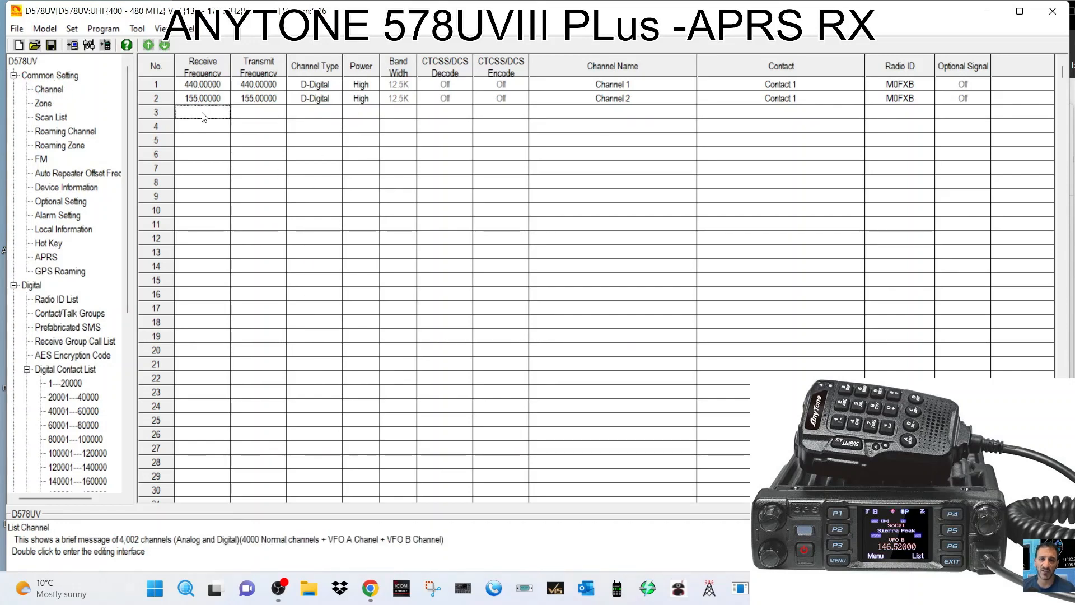
pyautogui.click(203, 127)
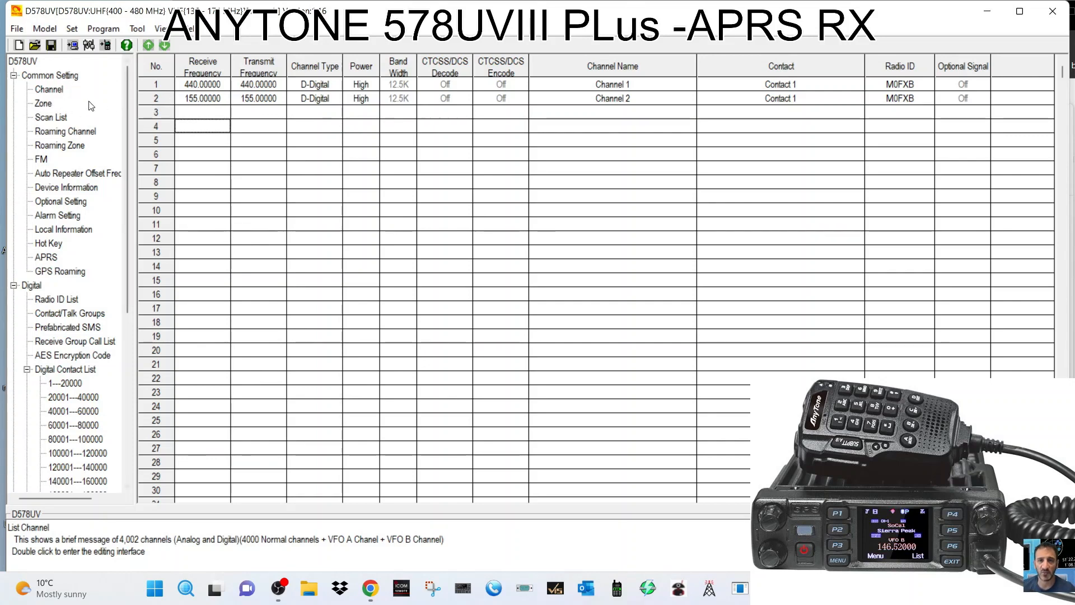
pyautogui.click(44, 105)
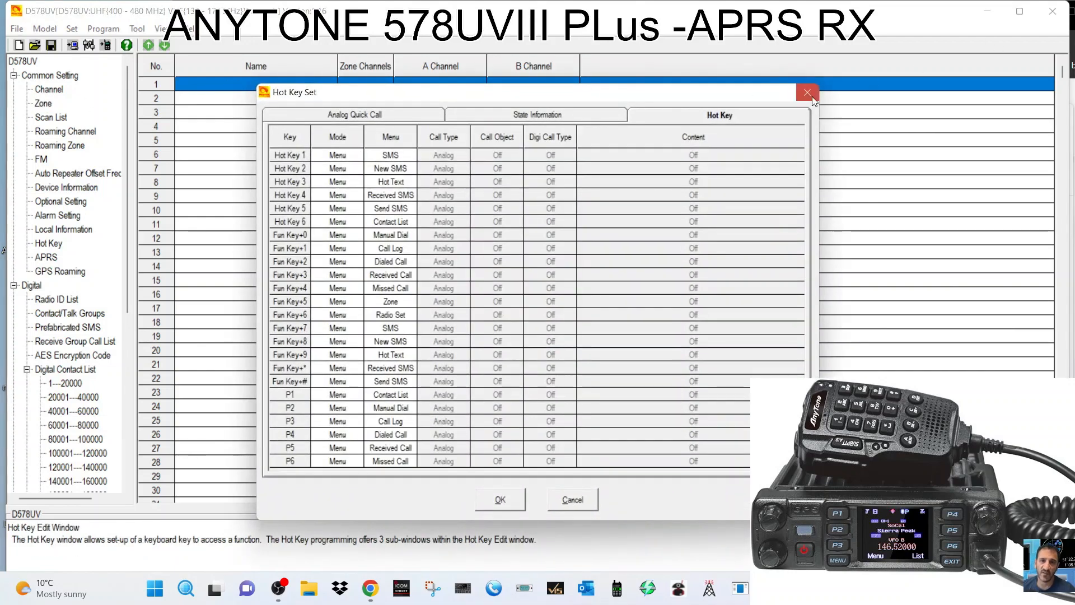
pyautogui.click(807, 92)
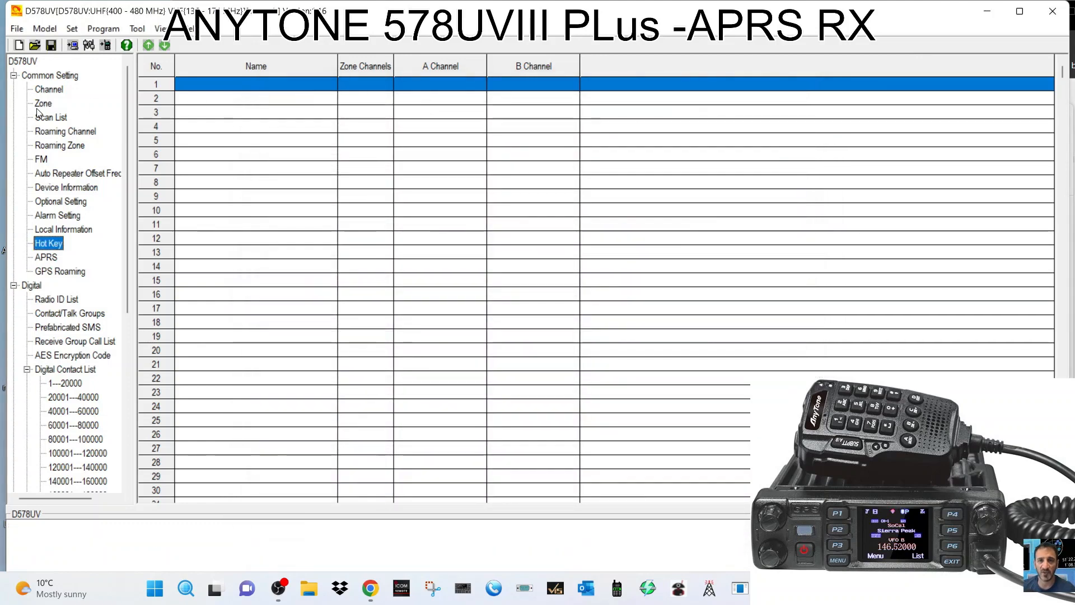
pyautogui.click(44, 104)
# Name zone 1 HOTSPOT and add Channel 1 as its member.
pyautogui.doubleClick(220, 83)
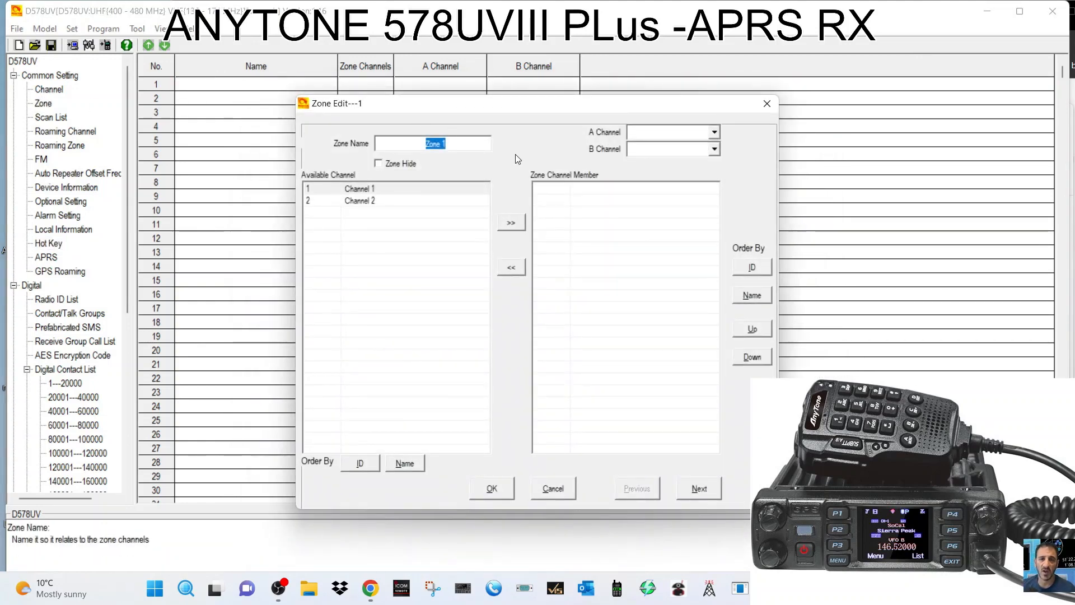
pyautogui.write('HOTSPOT')
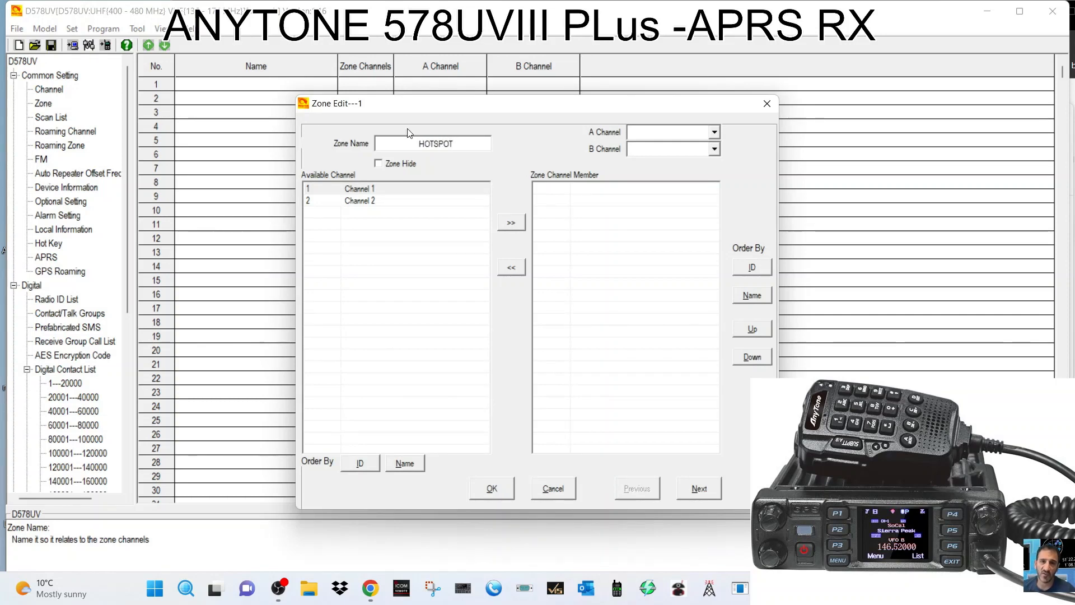
pyautogui.click(502, 493)
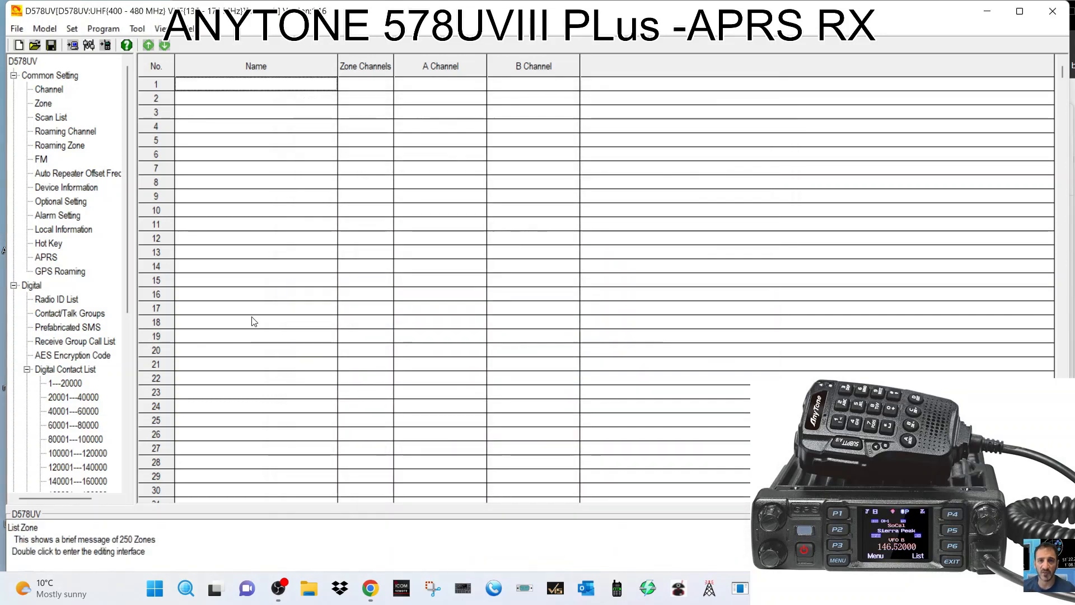
pyautogui.doubleClick(202, 88)
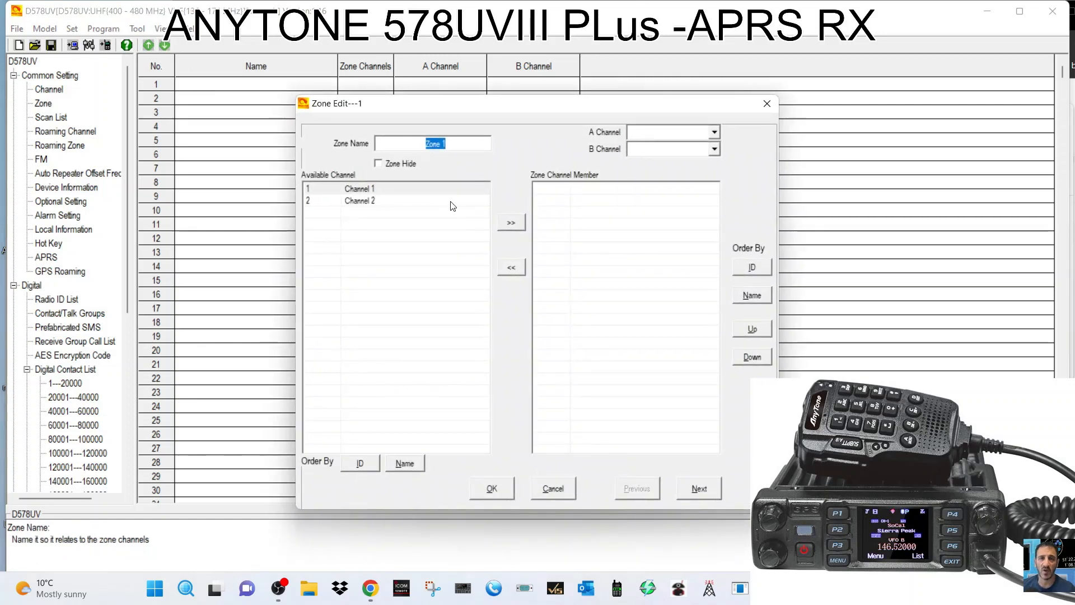
pyautogui.write('HOTSPOT')
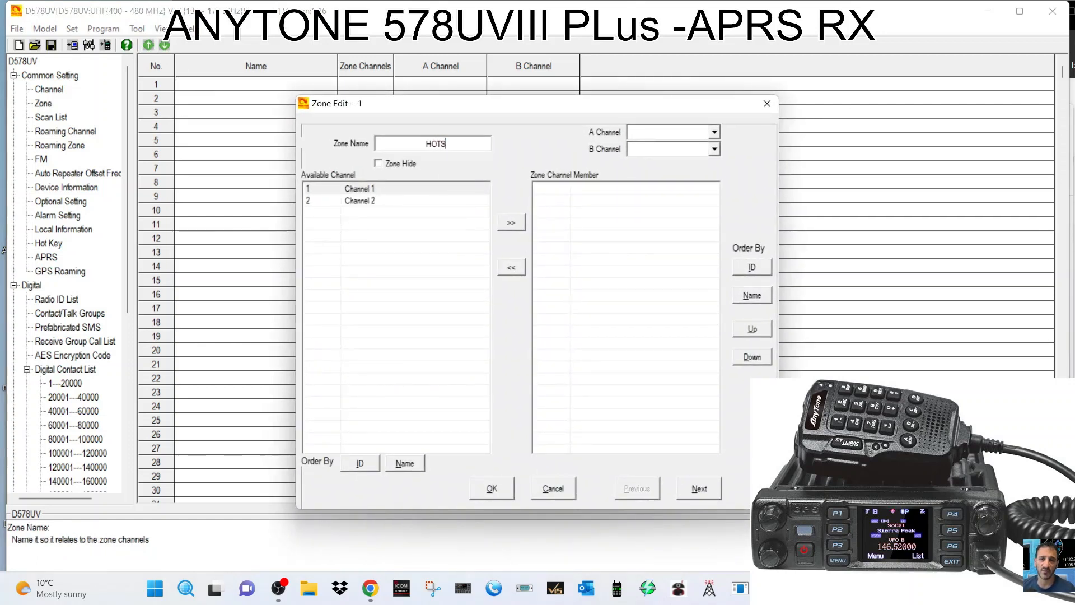
pyautogui.click(383, 189)
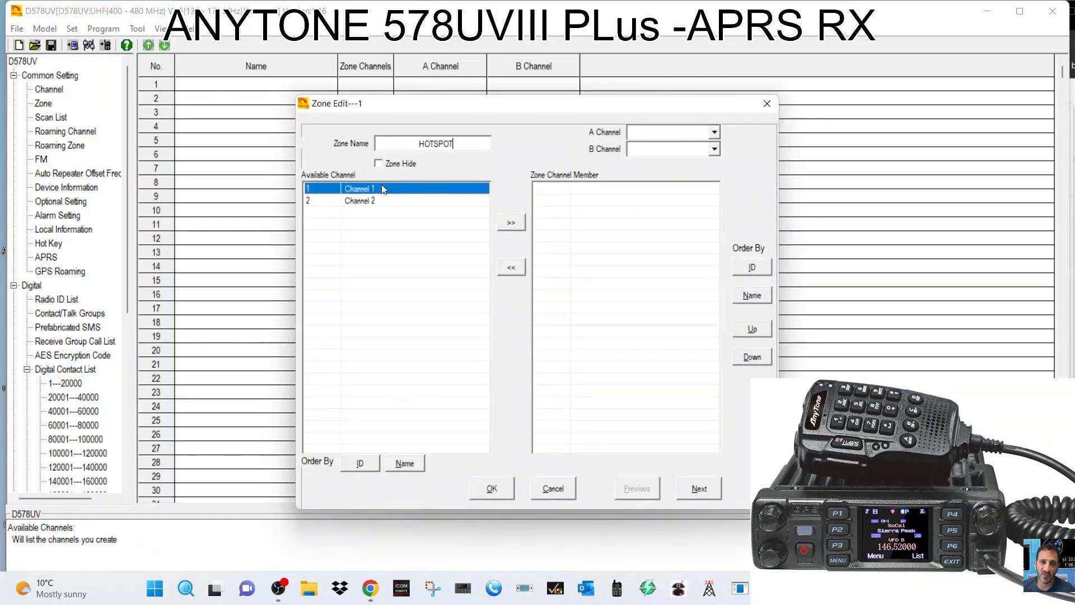
pyautogui.click(513, 227)
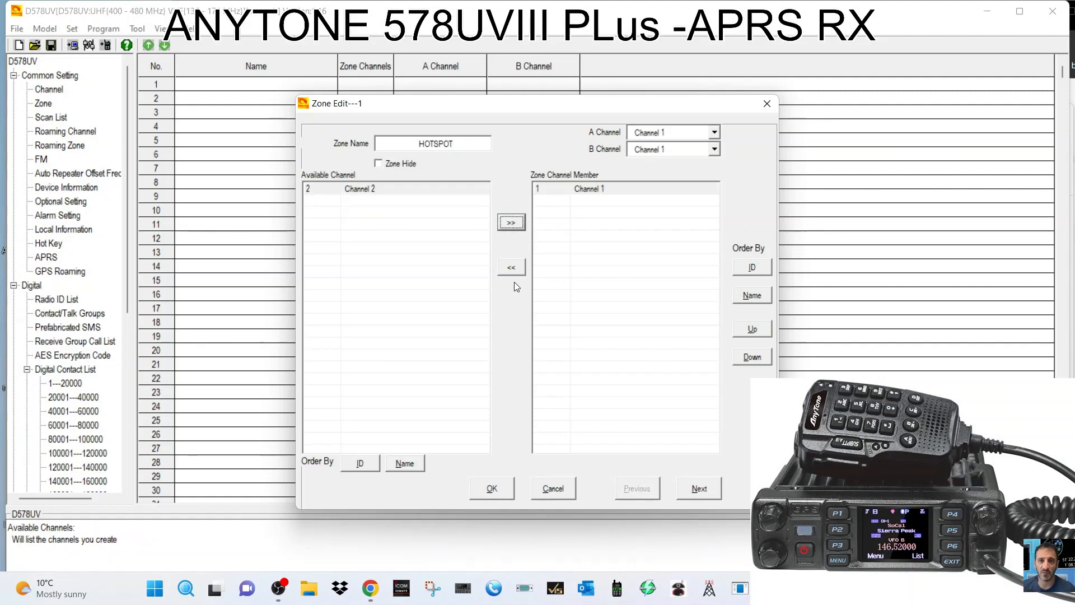
pyautogui.click(490, 488)
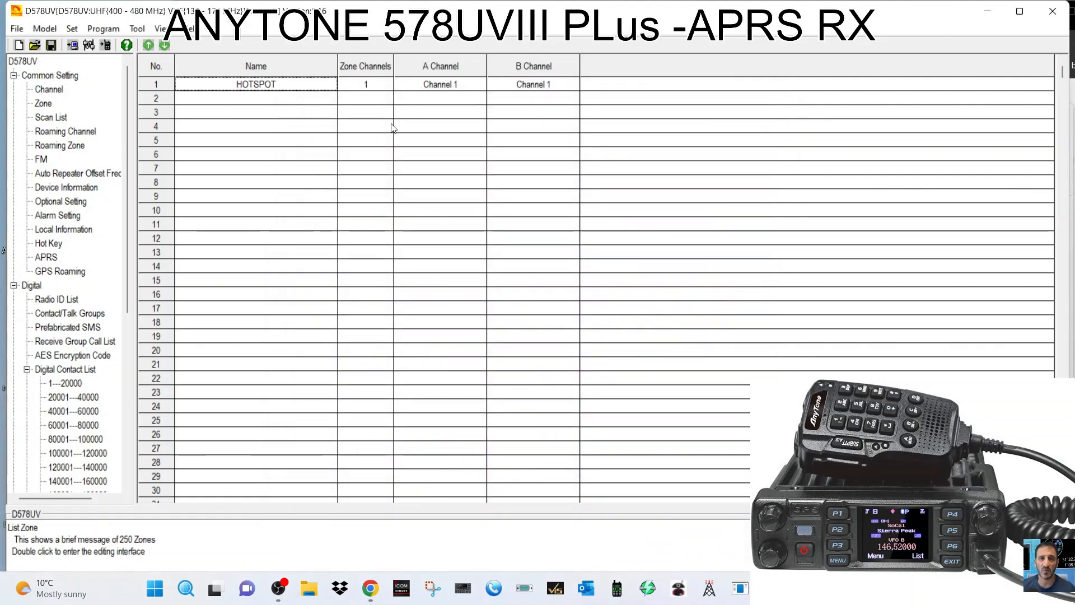
# Name channel 1 HOTSPOT with 431.55000 receive and transmit frequencies.
pyautogui.click(50, 90)
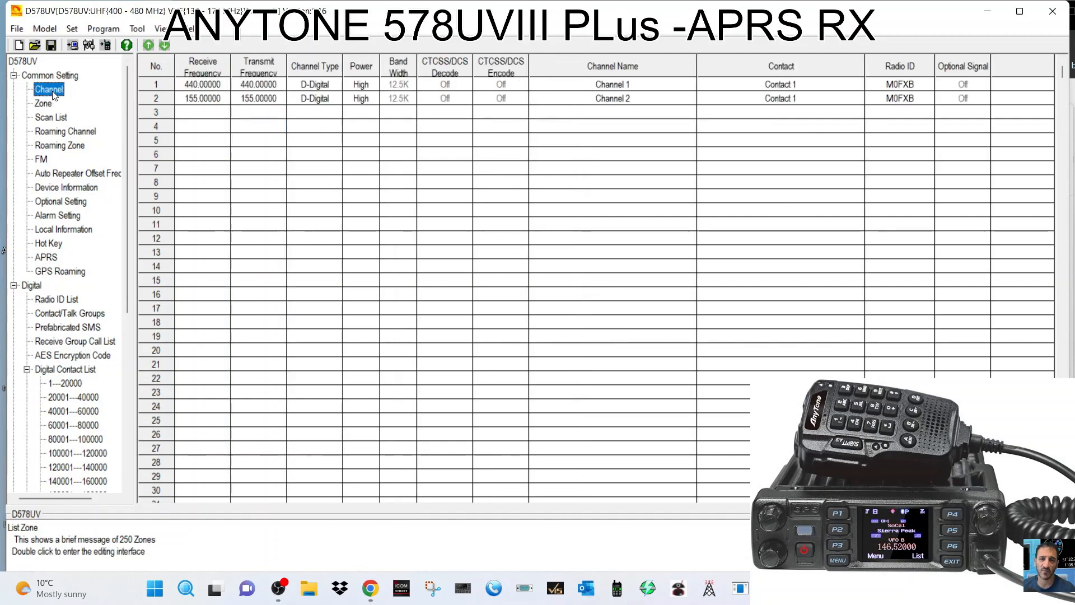
pyautogui.doubleClick(210, 84)
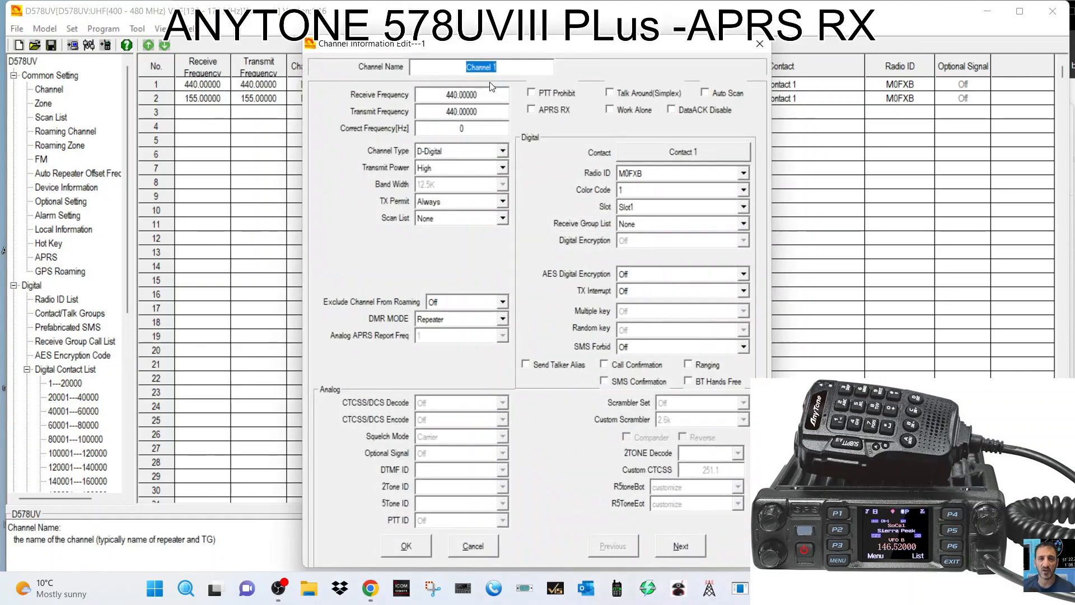
pyautogui.write('HOT')
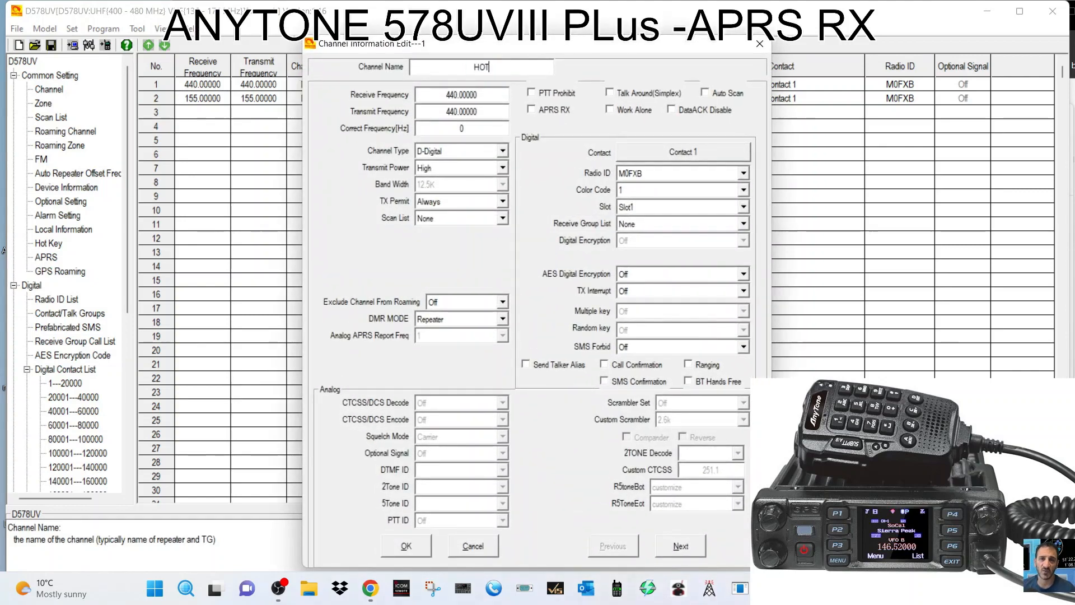
pyautogui.write('SPOT')
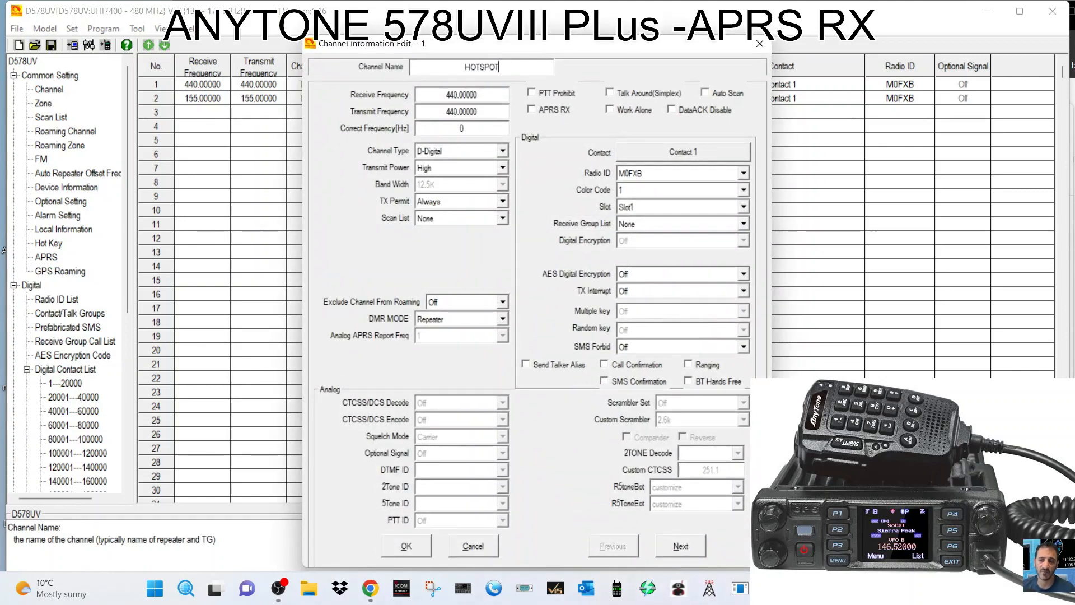
pyautogui.moveTo(459, 95); pyautogui.dragTo(476, 94)
pyautogui.doubleClick(477, 94)
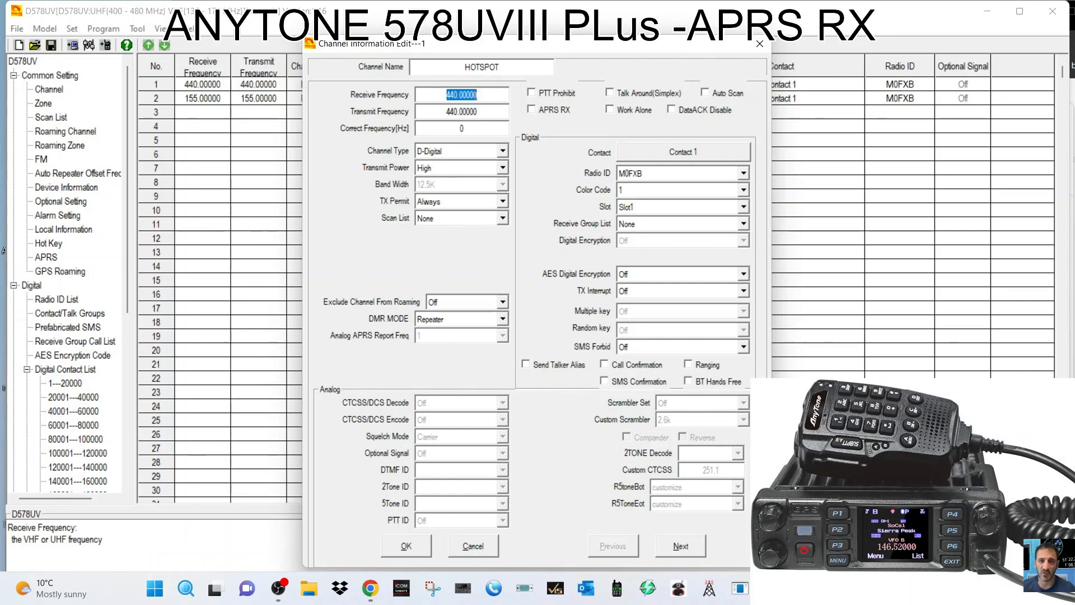
pyautogui.write('431.550')
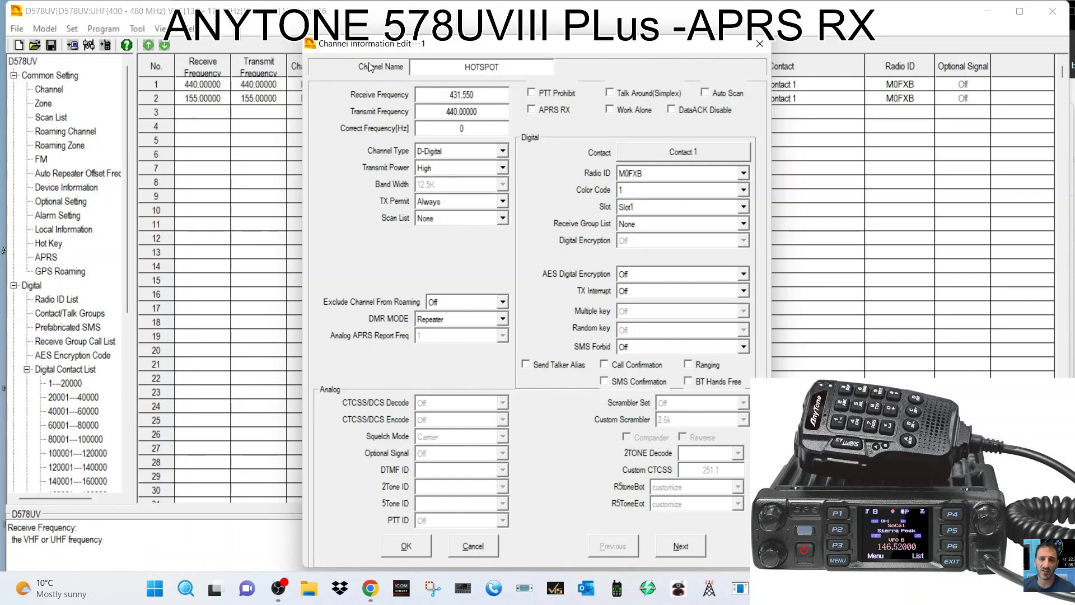
pyautogui.click(442, 114)
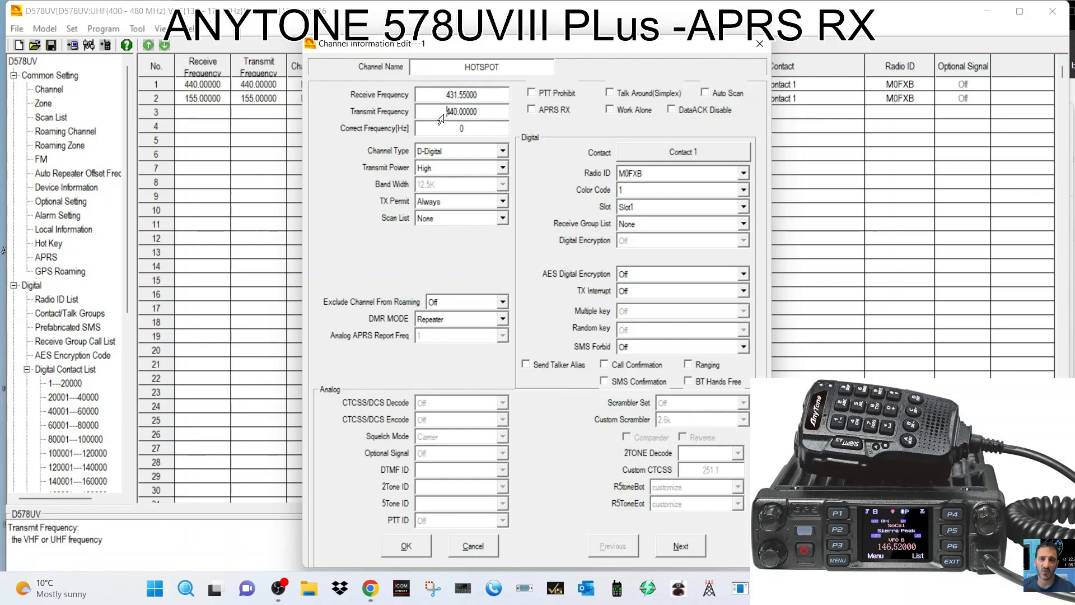
pyautogui.doubleClick(485, 112)
pyautogui.tripleClick(484, 112)
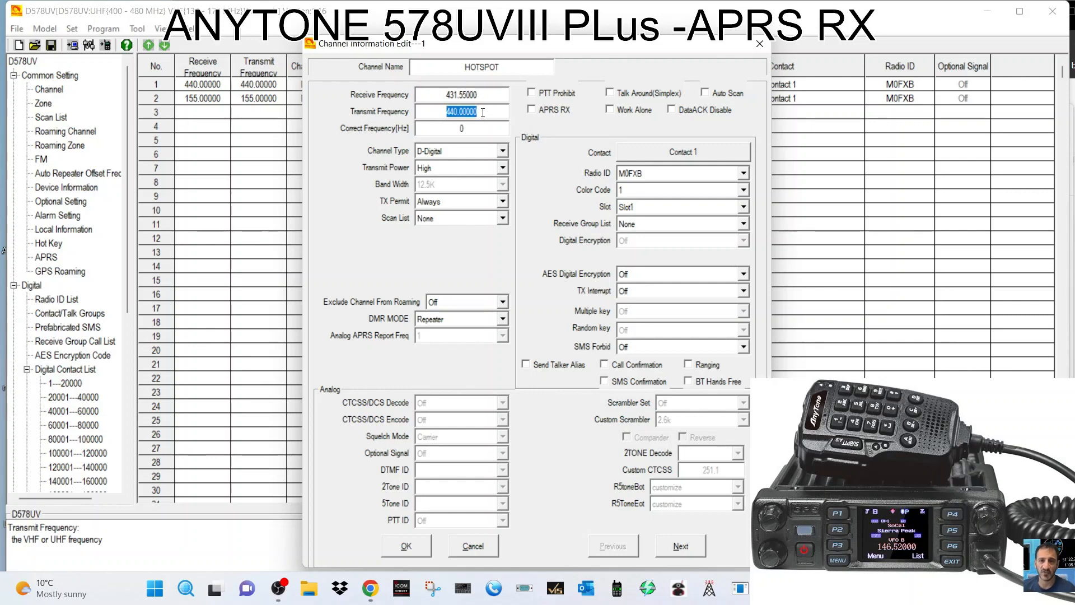
pyautogui.write('431.550')
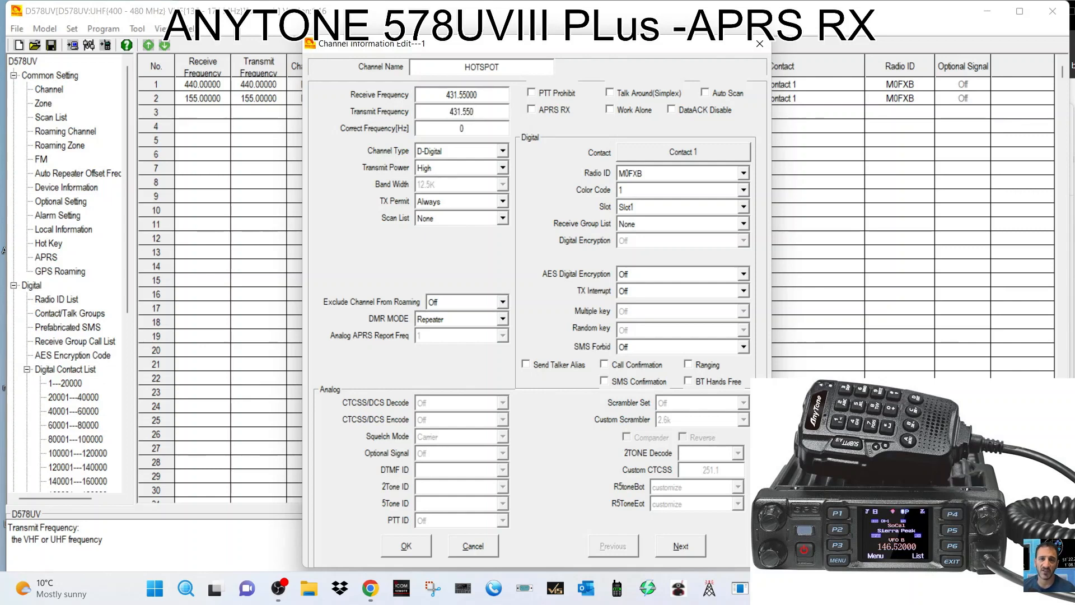
# Keep channel 1 D-Digital with Contact 1, set Low power, and confirm.
pyautogui.click(503, 151)
pyautogui.click(502, 152)
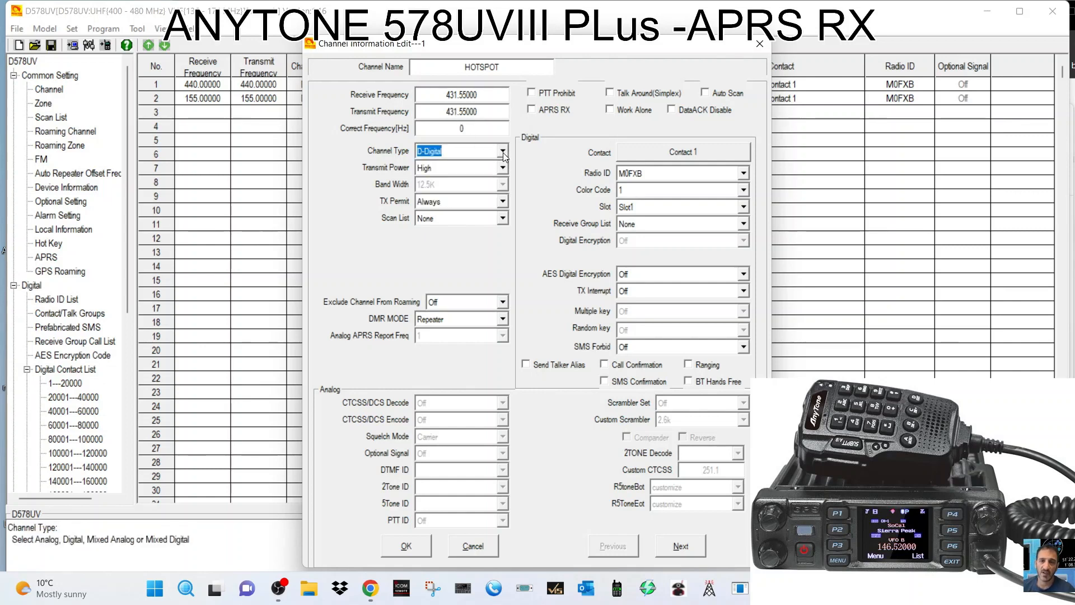
pyautogui.click(503, 167)
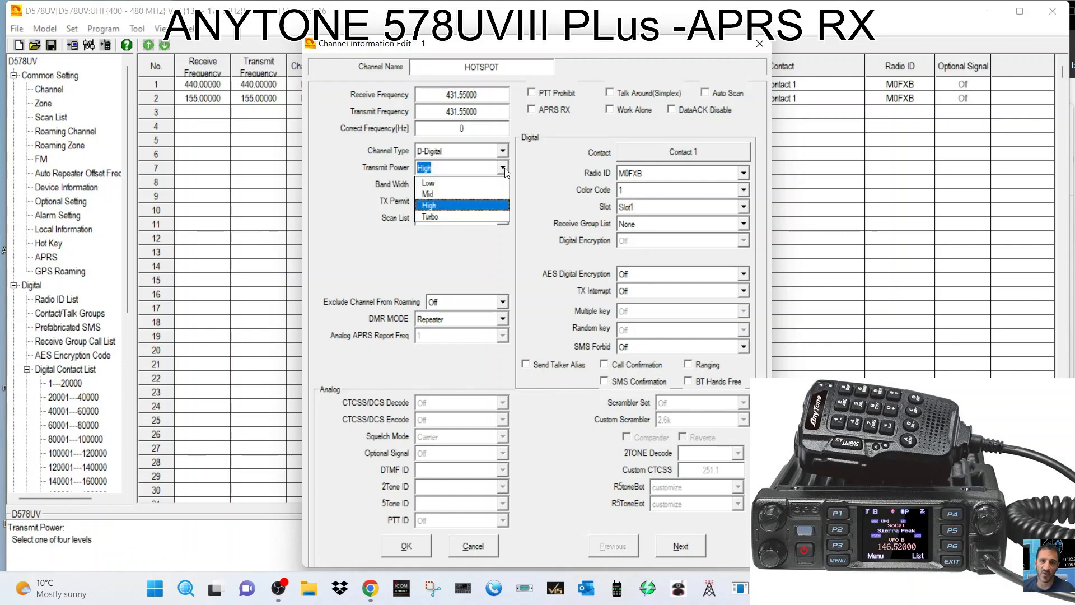
pyautogui.click(465, 181)
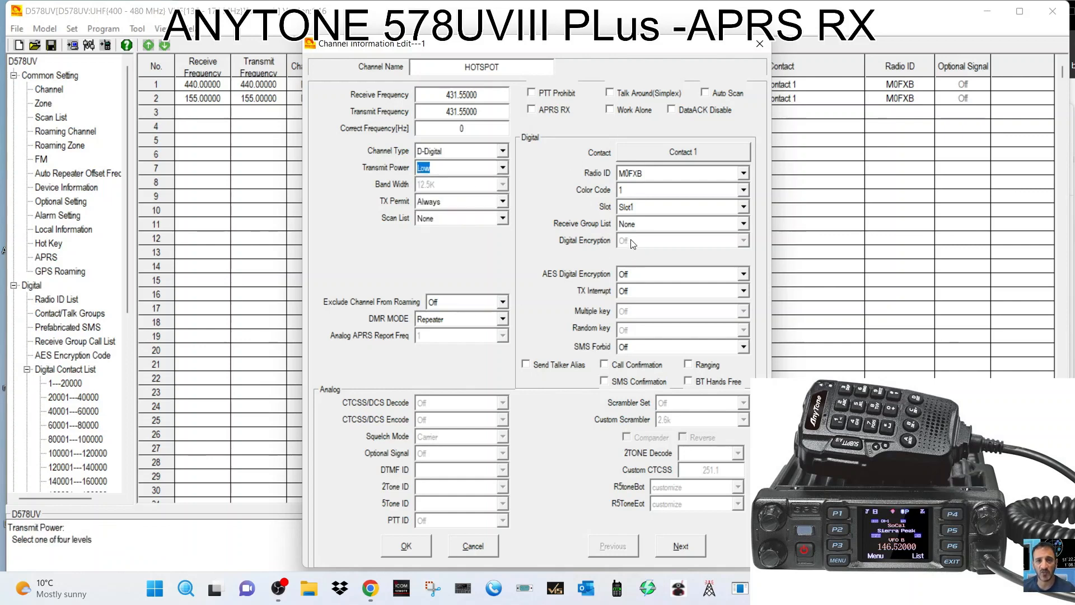
pyautogui.click(669, 156)
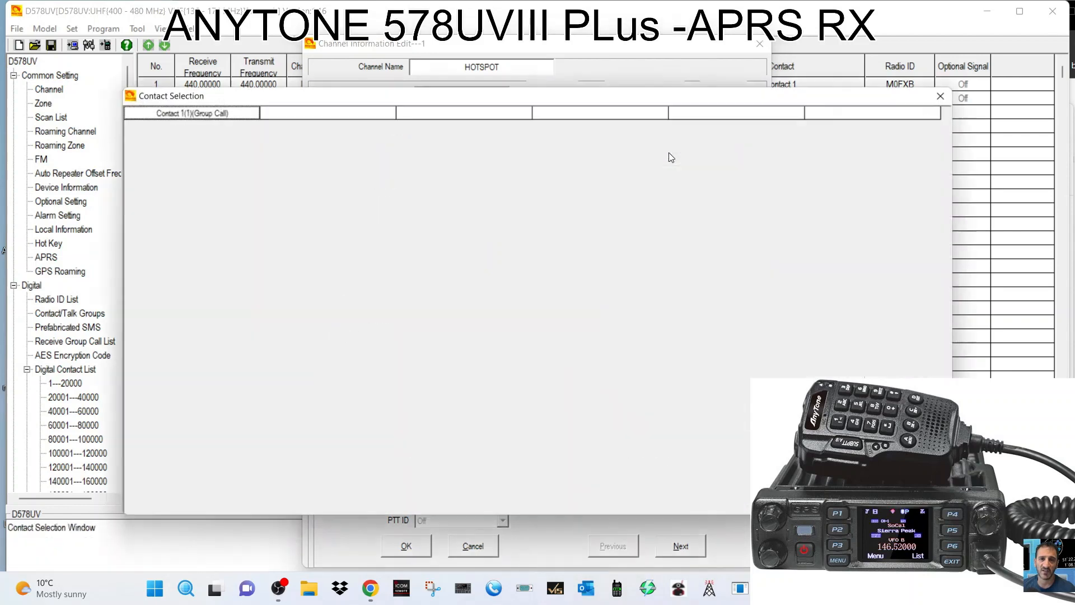
pyautogui.click(942, 96)
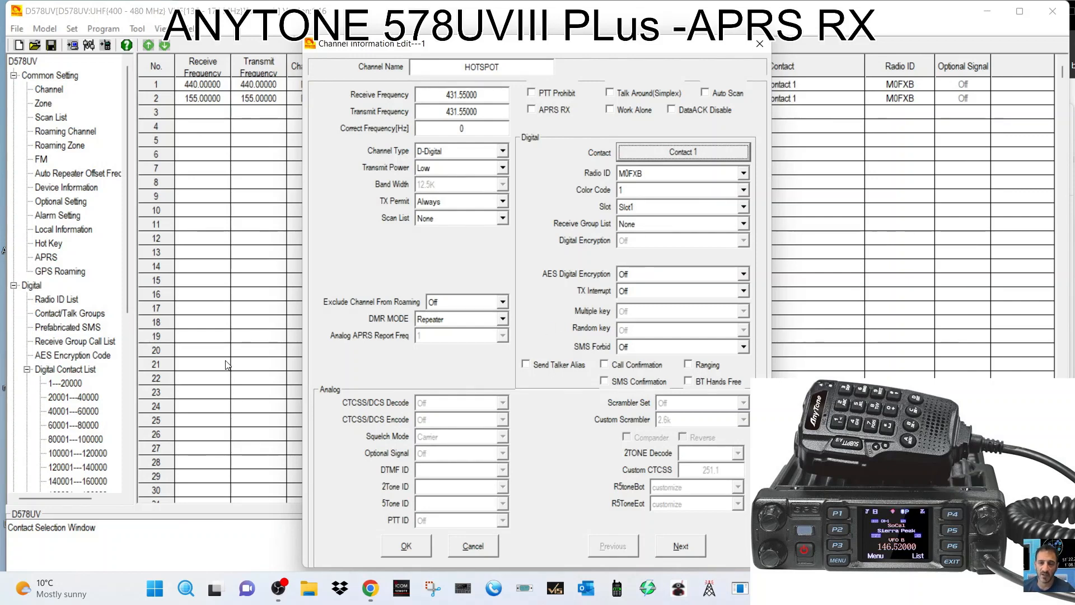
pyautogui.click(404, 551)
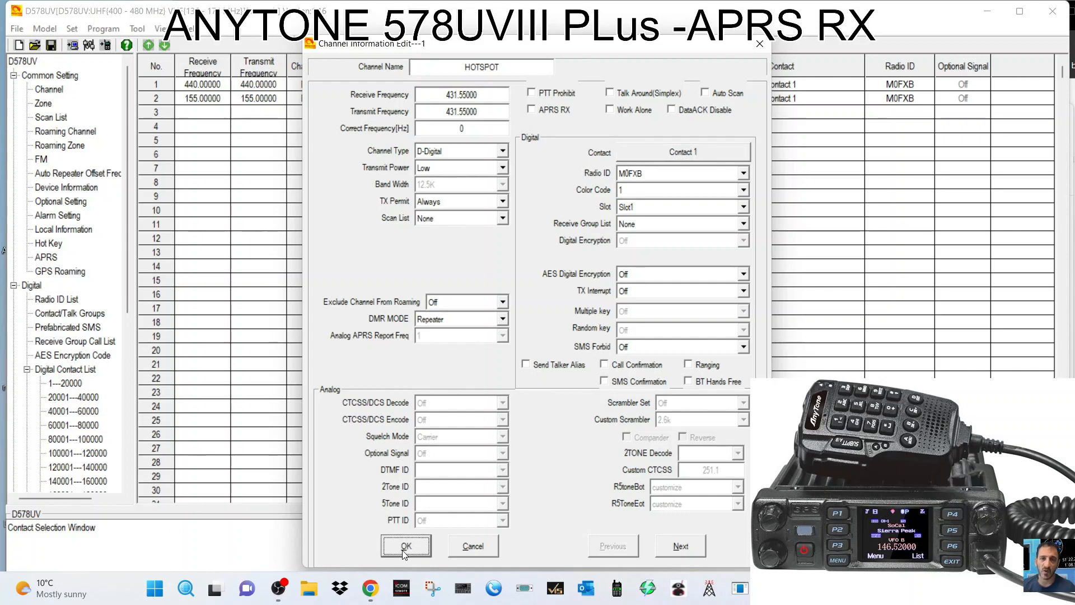
# Add contact 2 WORLD WIDE91 as a Group Call on ID 91, then open row 3.
pyautogui.click(75, 315)
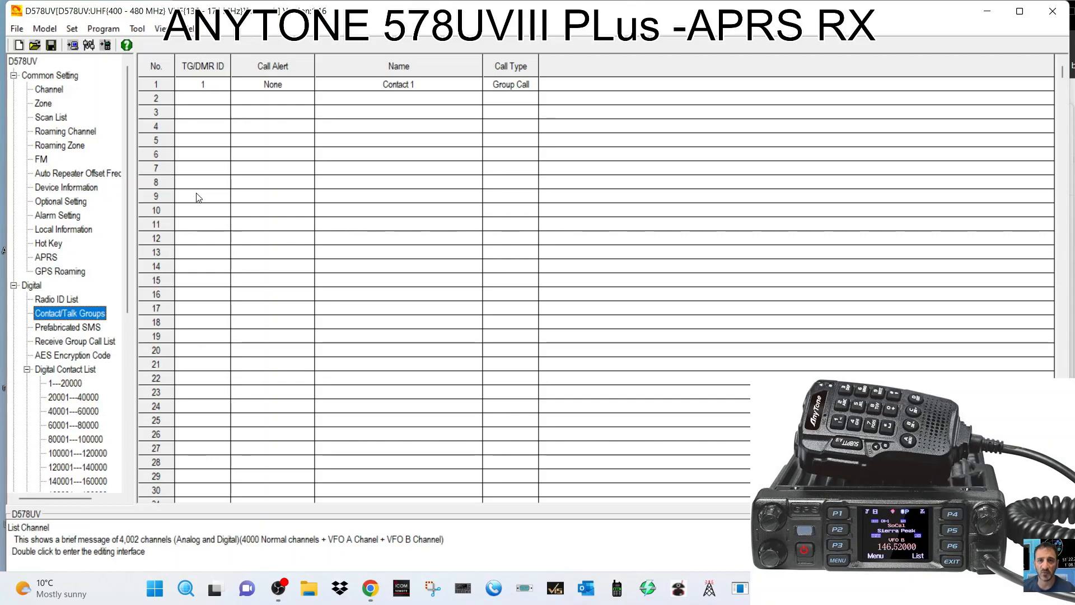
pyautogui.doubleClick(208, 102)
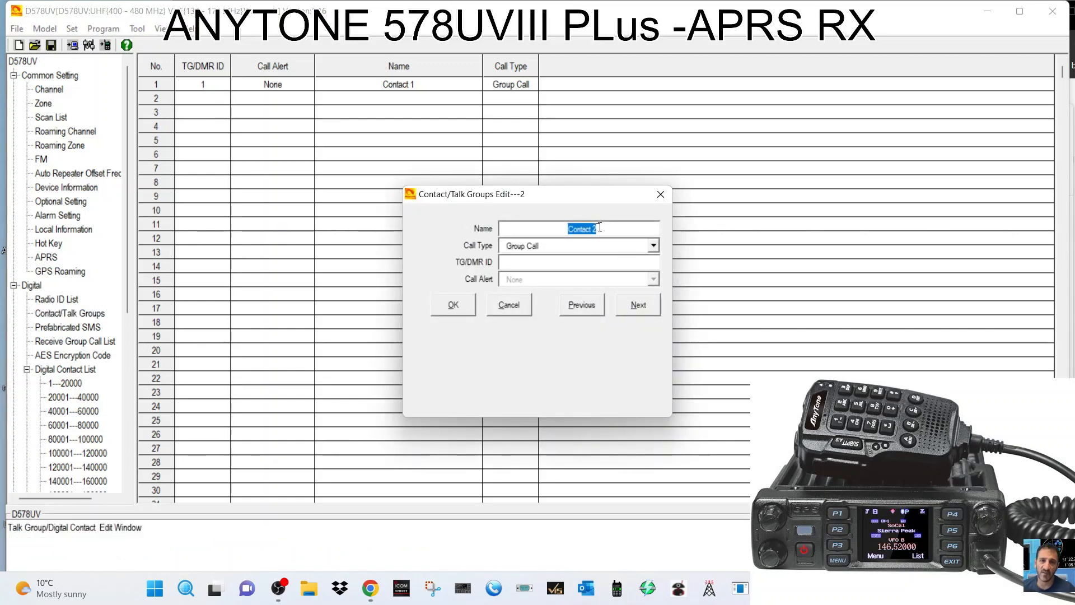
pyautogui.write('WOR')
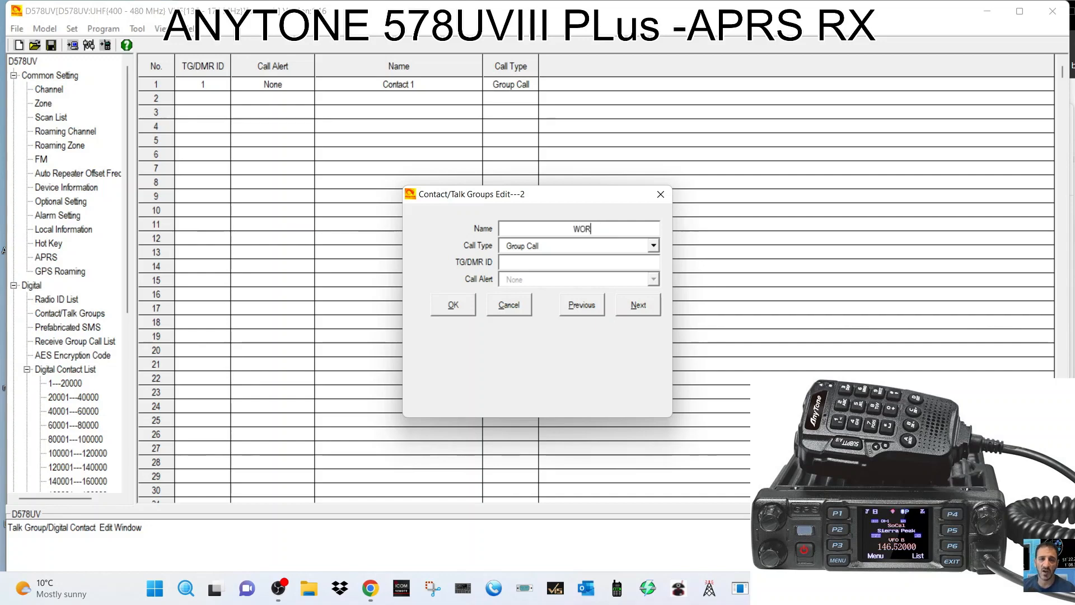
pyautogui.write('LD WIDE91')
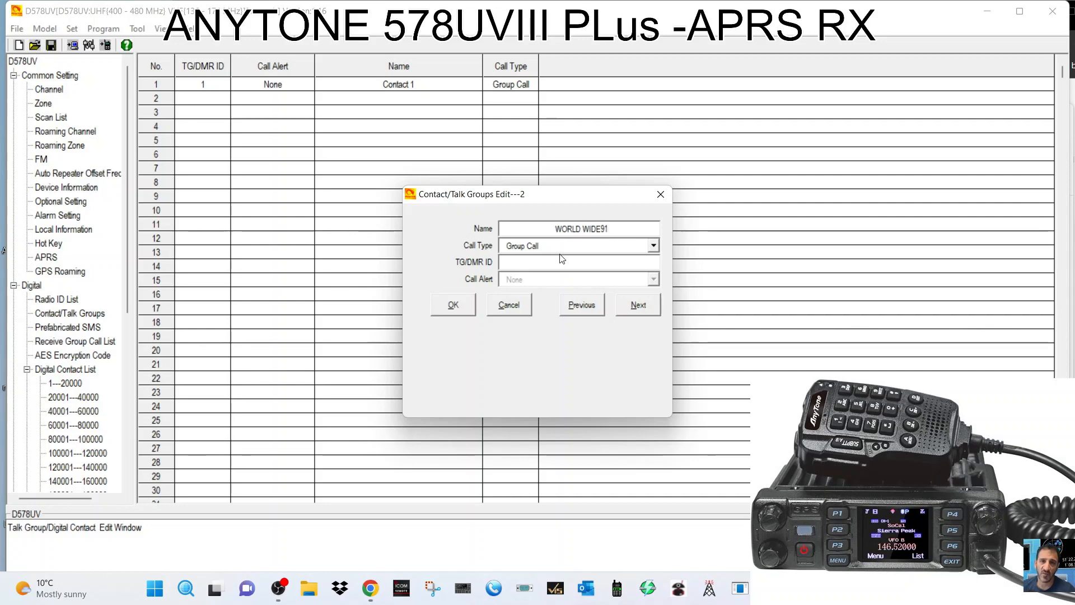
pyautogui.click(653, 246)
pyautogui.click(654, 248)
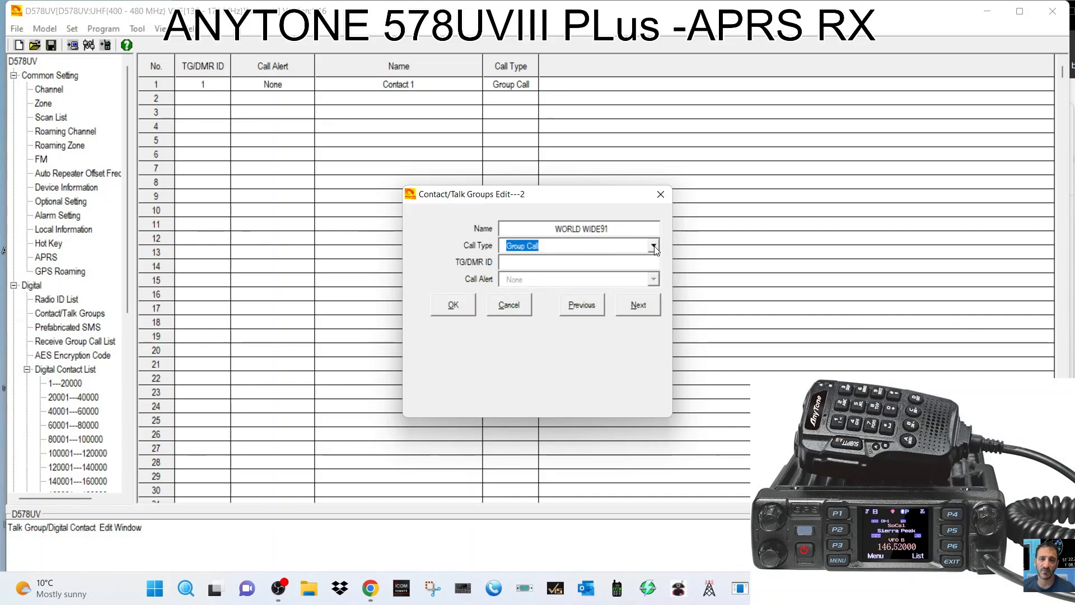
pyautogui.click(607, 263)
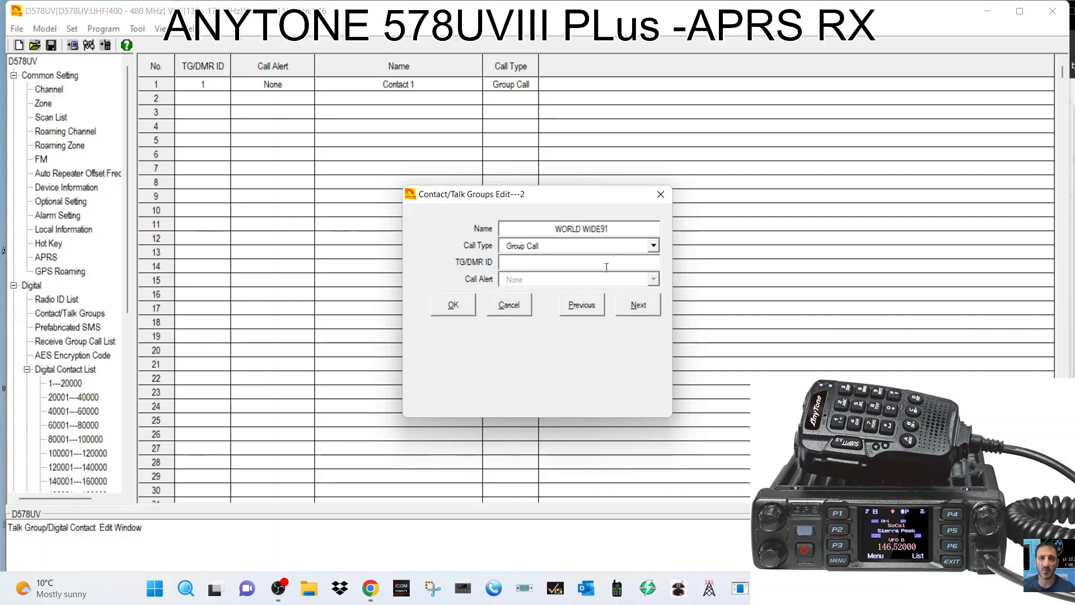
pyautogui.write('91')
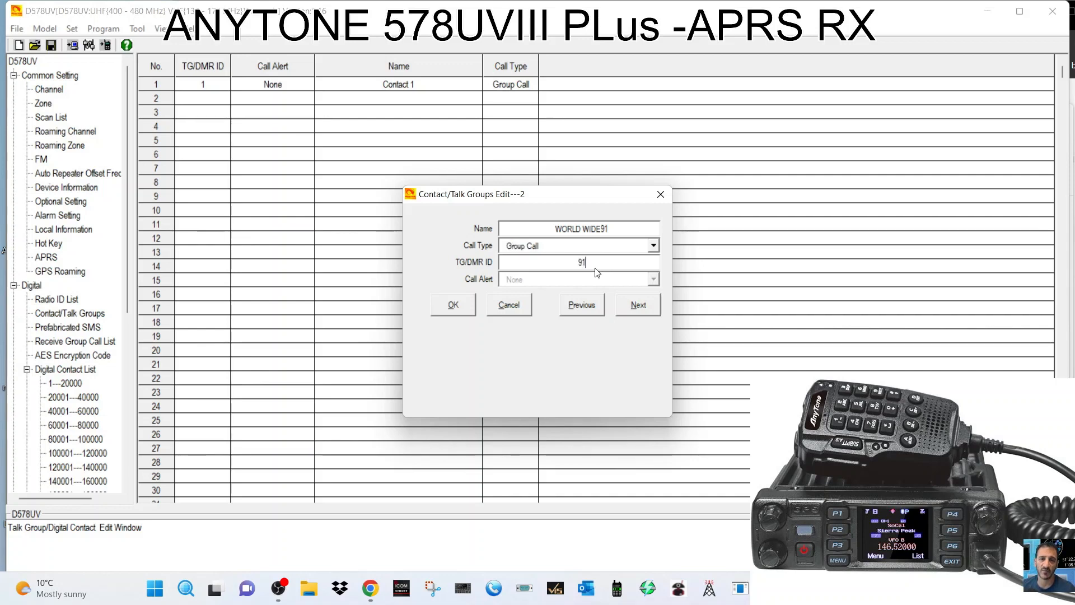
pyautogui.click(453, 308)
pyautogui.doubleClick(213, 115)
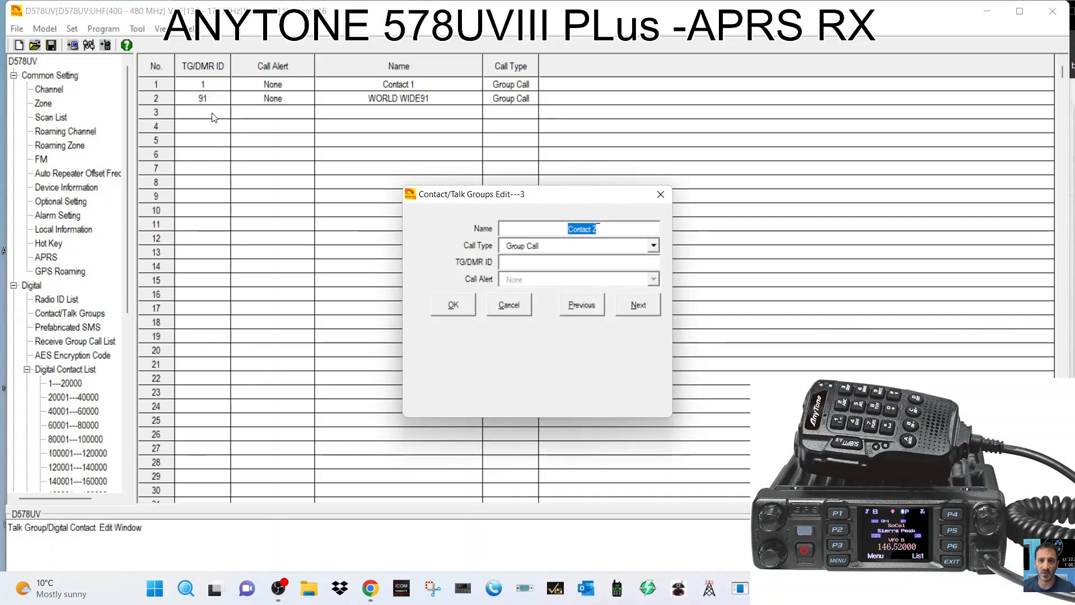
# Make contact 3 4000DISCONECT, a Private Call on ID 4000.
pyautogui.write('4')
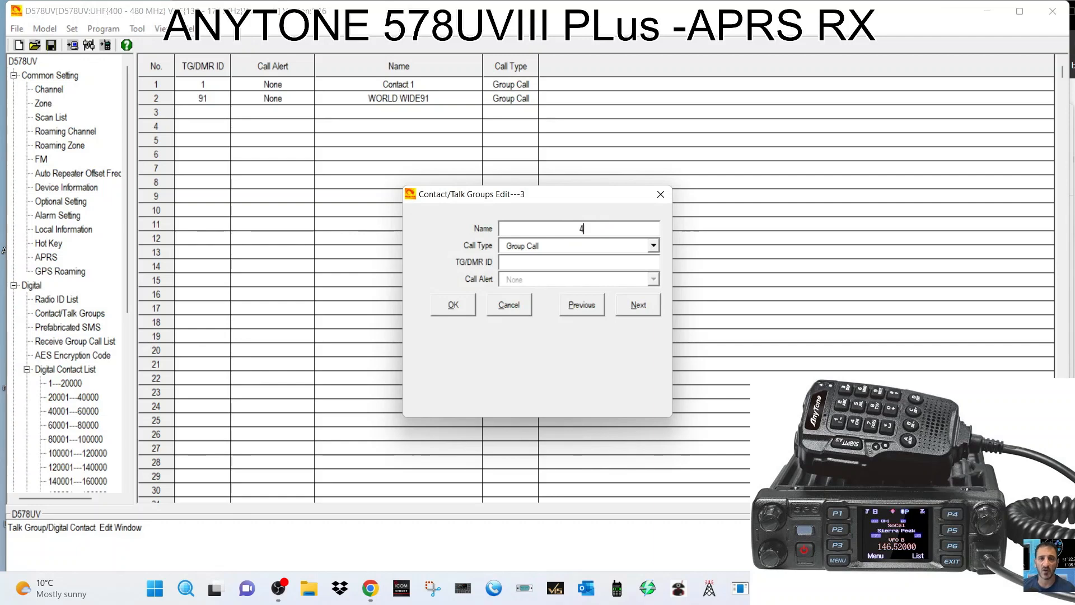
pyautogui.write('000')
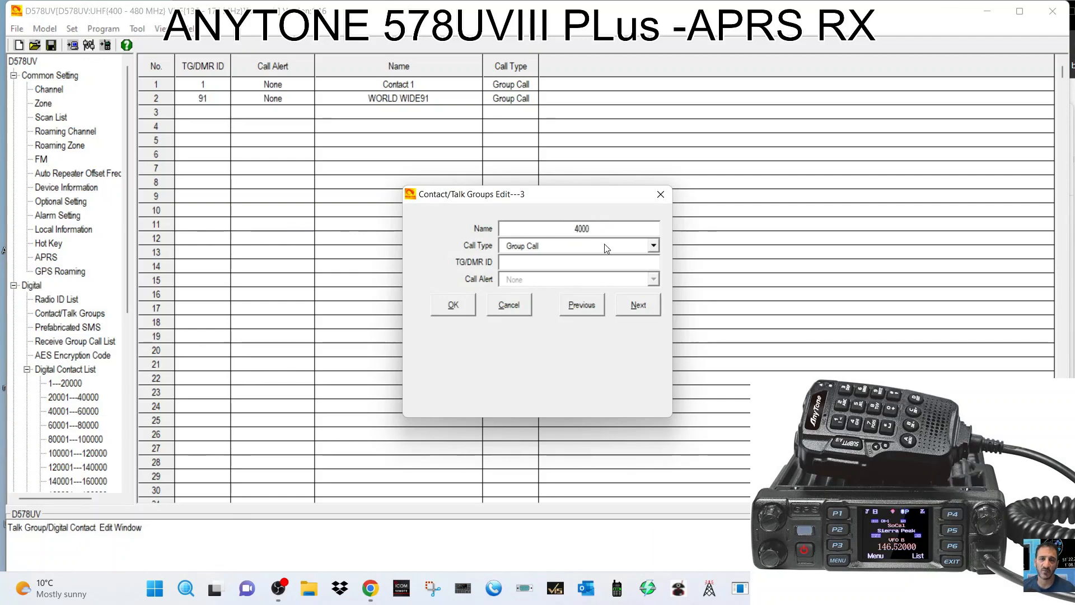
pyautogui.write('DISCO')
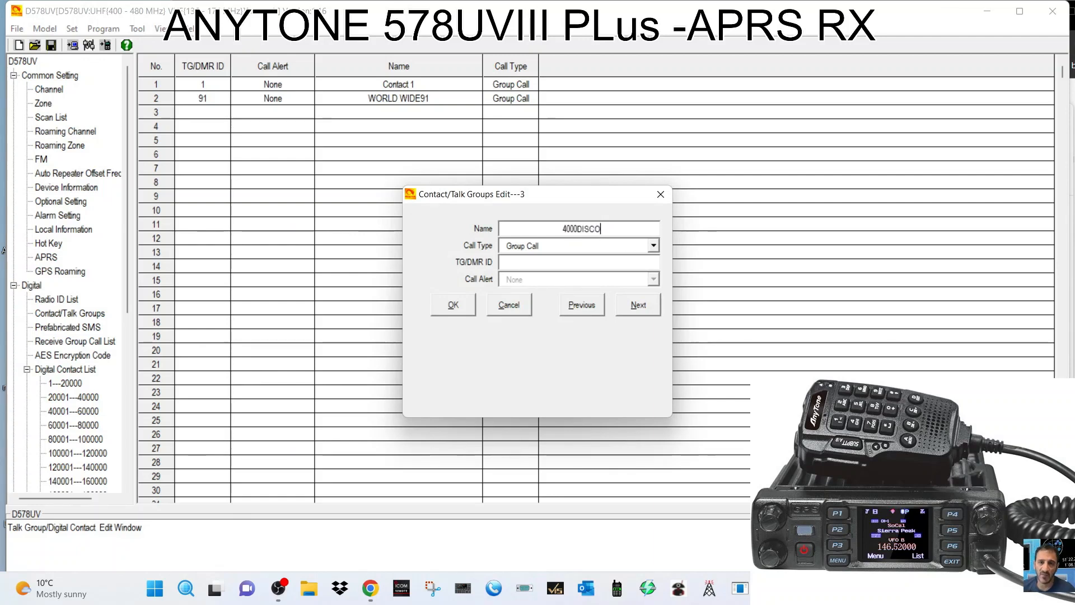
pyautogui.write('NECT')
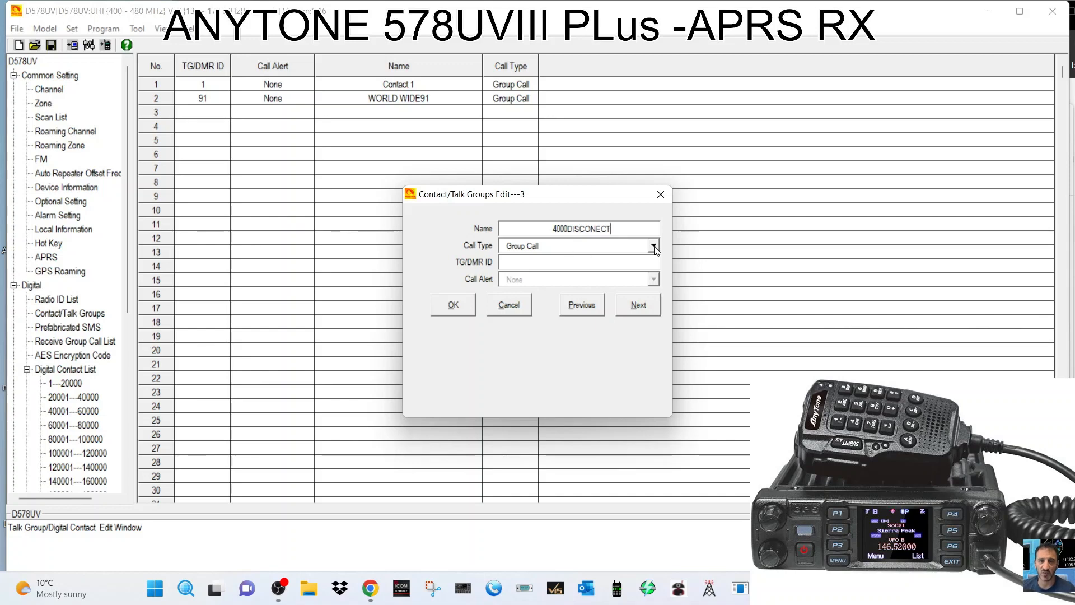
pyautogui.click(653, 246)
pyautogui.click(568, 269)
pyautogui.click(528, 262)
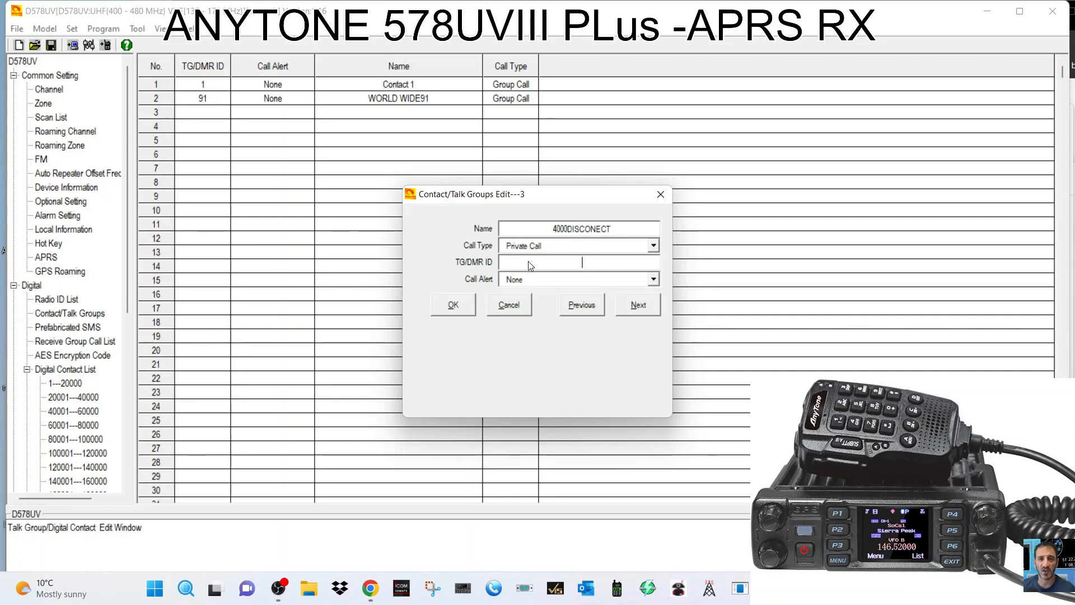
pyautogui.write('4000')
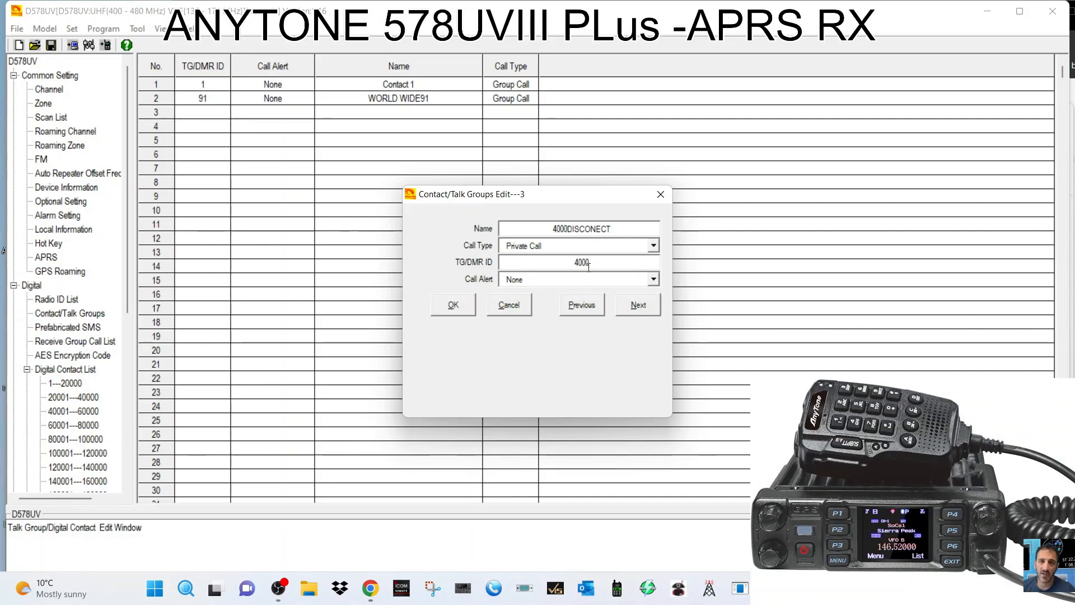
pyautogui.click(453, 305)
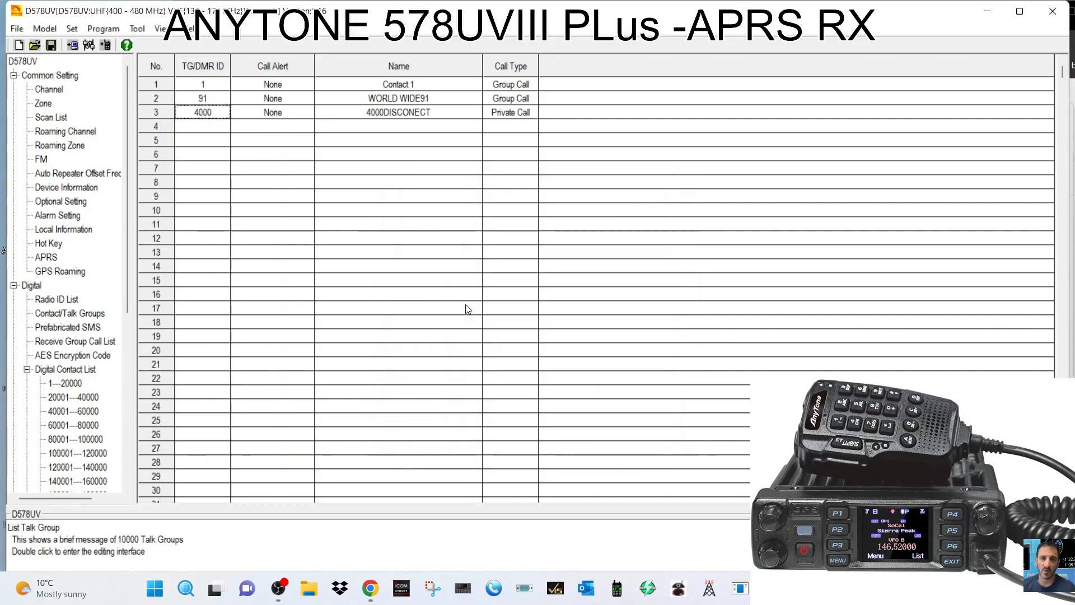
# Add contact 4 LOCAL 9 as a Group Call on ID 9 and recheck it.
pyautogui.doubleClick(198, 129)
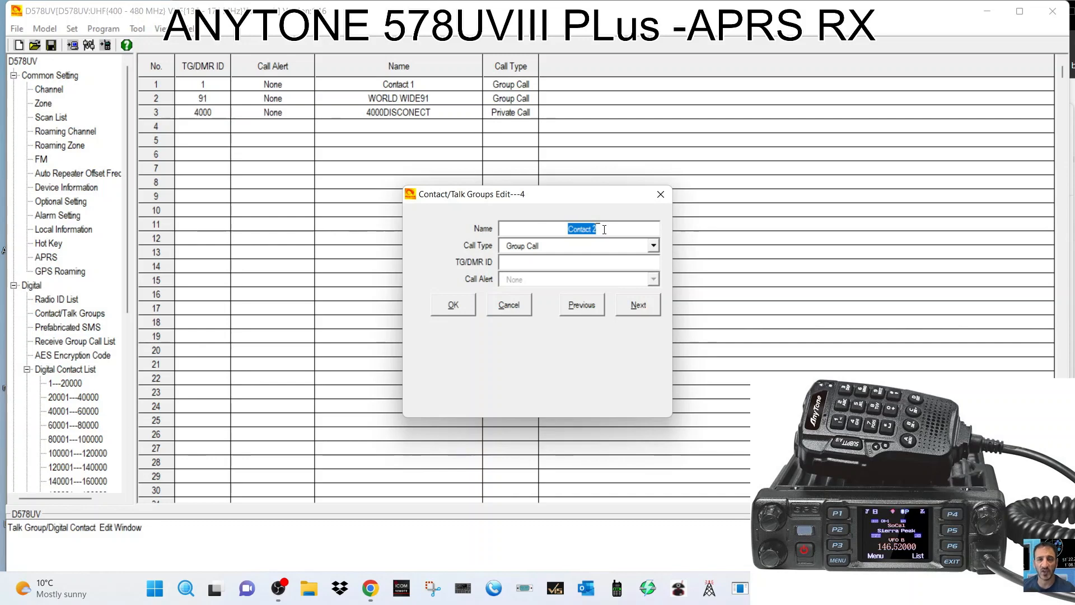
pyautogui.write('LOC')
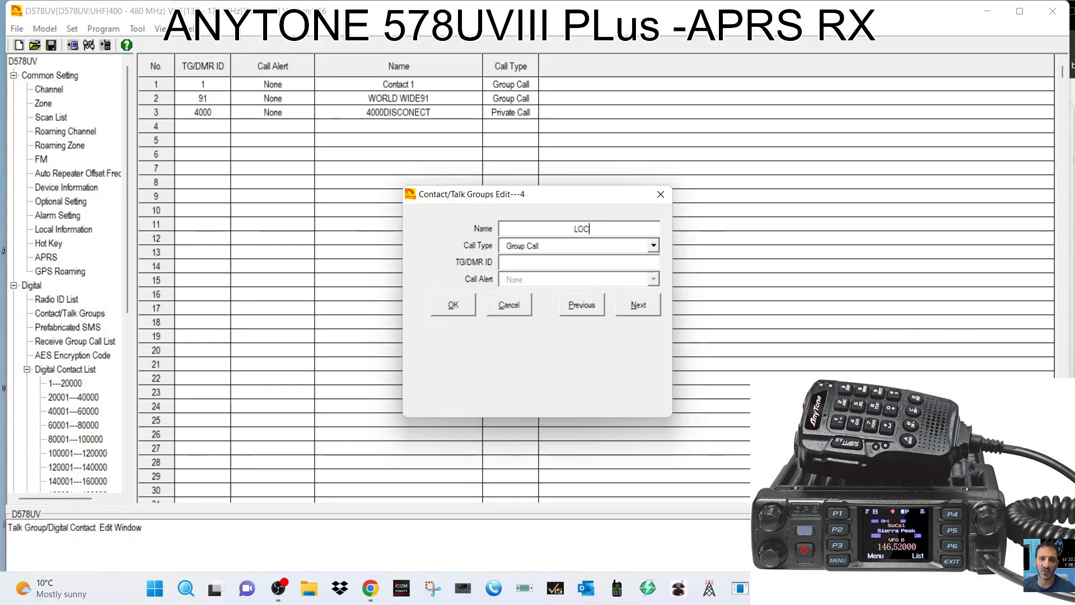
pyautogui.write('AL 9')
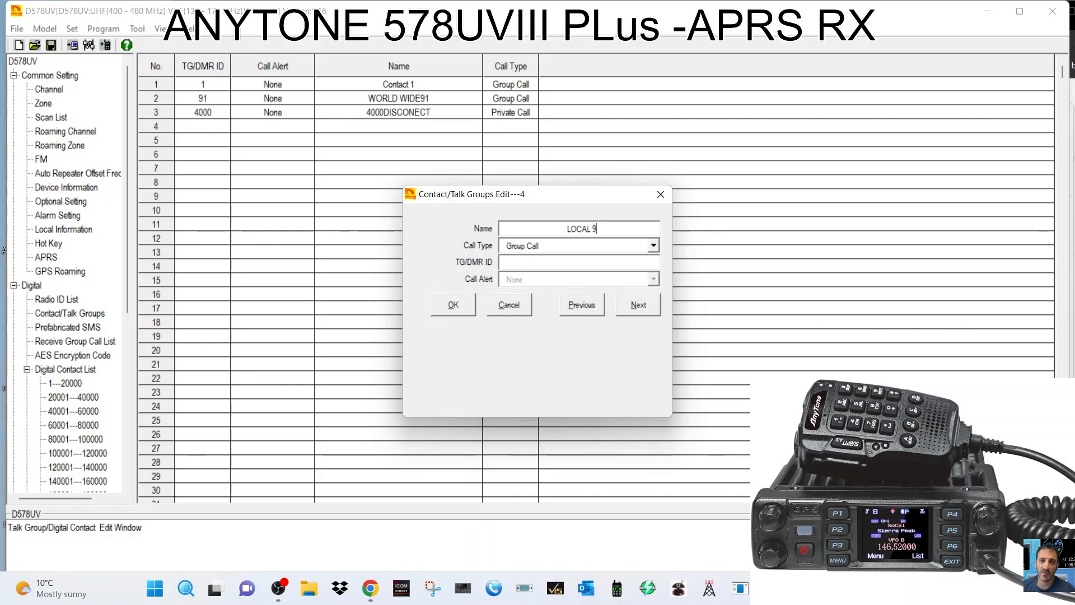
pyautogui.click(585, 261)
pyautogui.write('9')
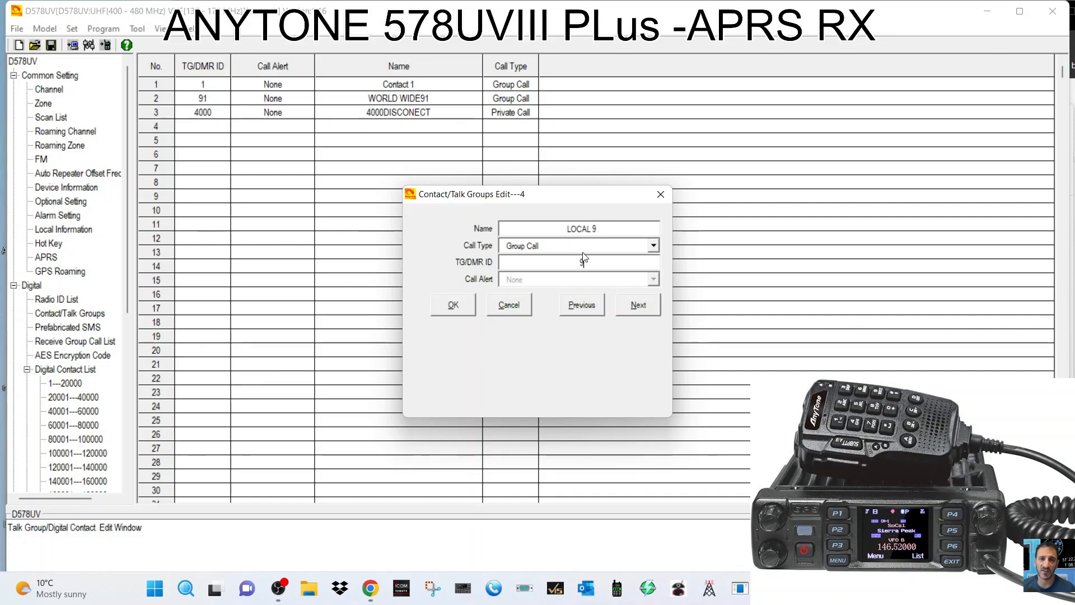
pyautogui.click(453, 305)
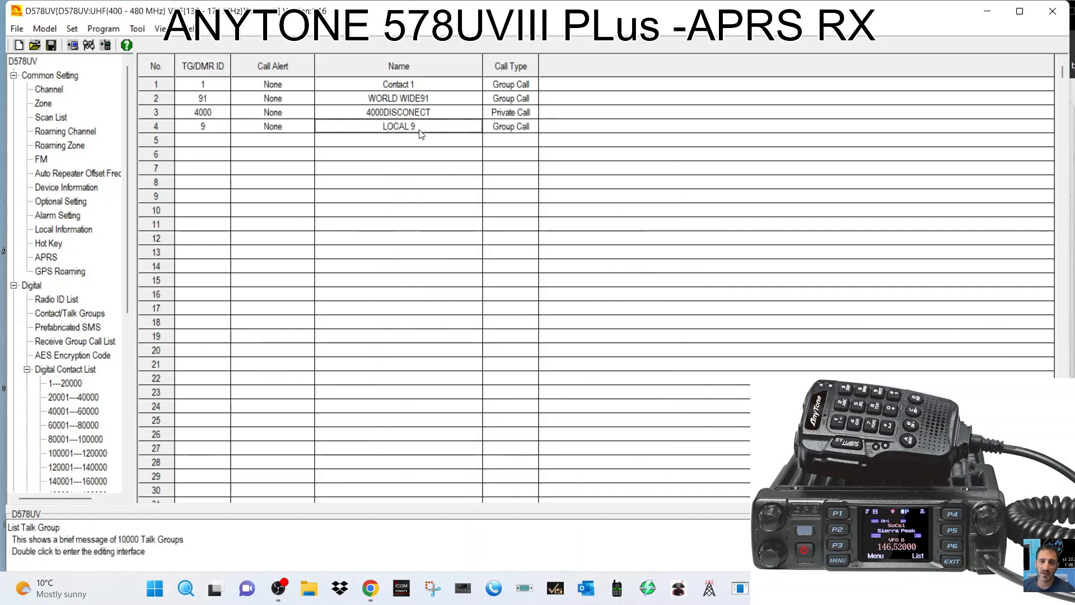
pyautogui.doubleClick(421, 127)
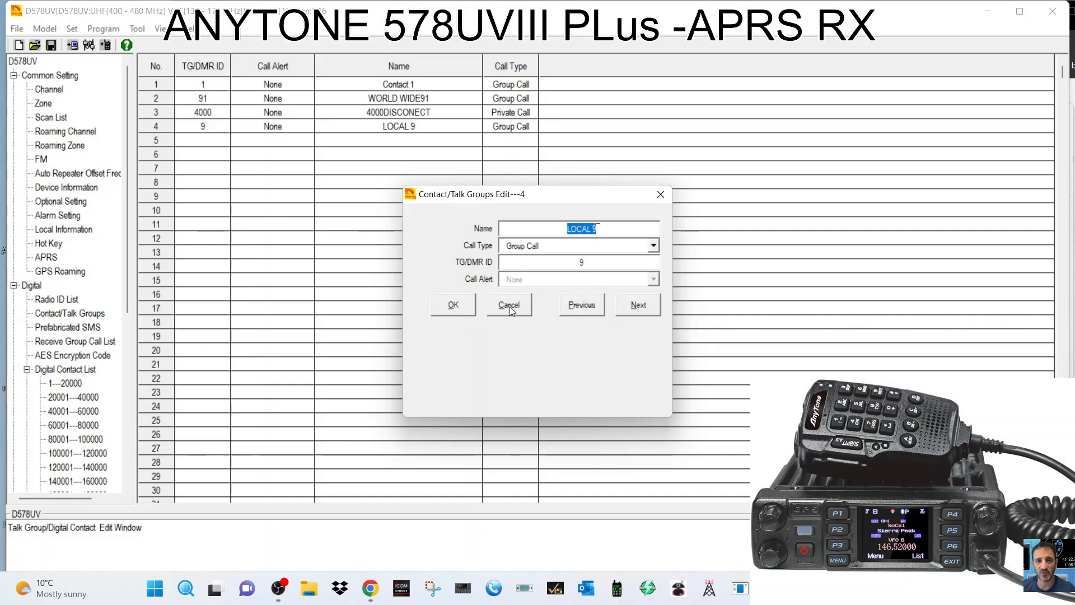
pyautogui.click(453, 305)
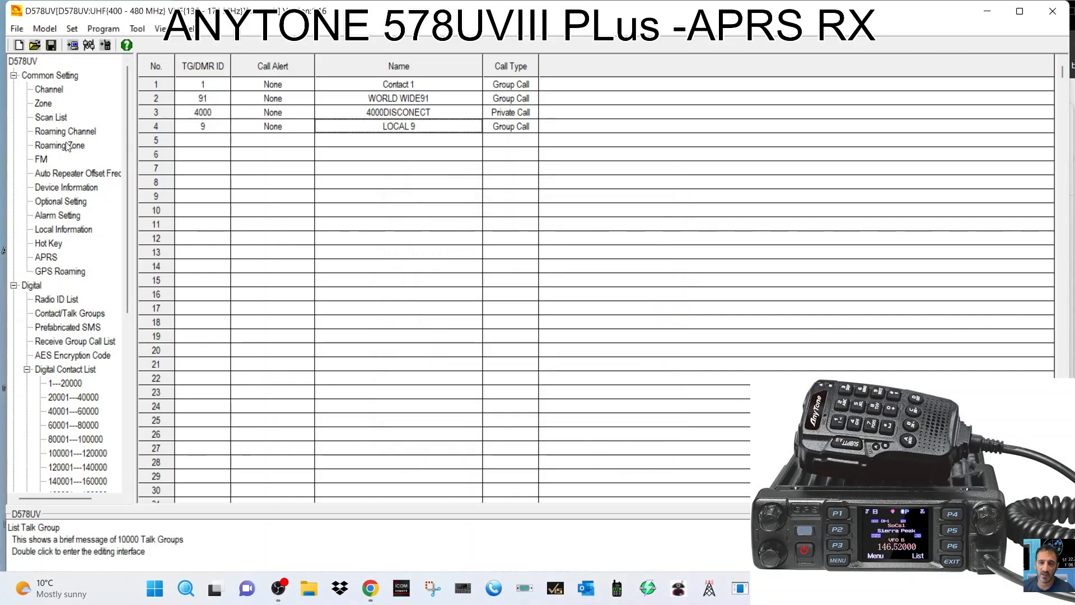
# Change the HOTSPOT channel's contact from Contact 1 to LOCAL 9 and save it.
pyautogui.click(54, 91)
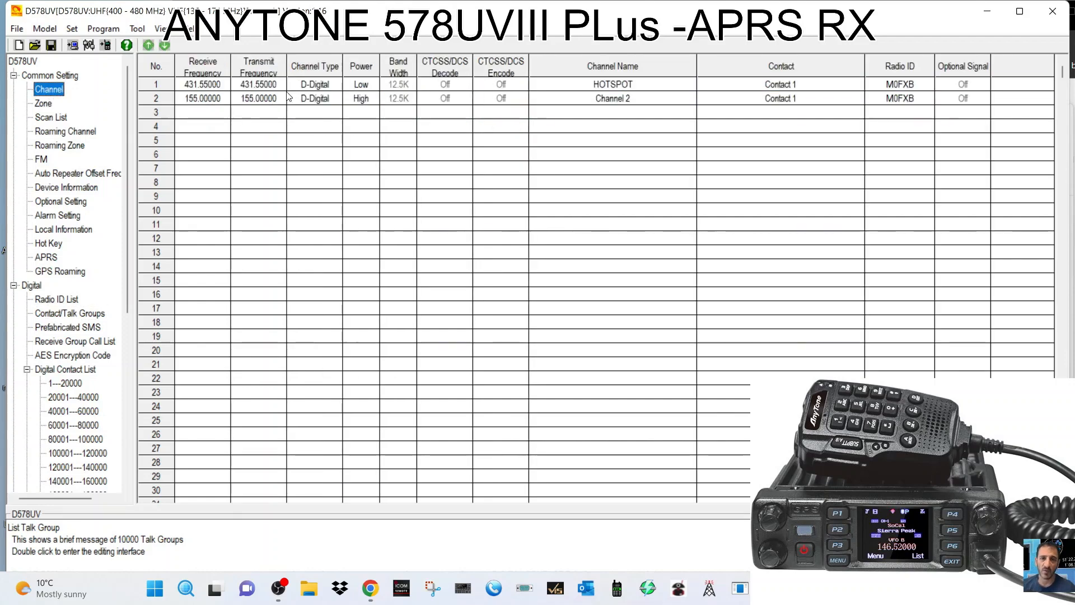
pyautogui.doubleClick(262, 85)
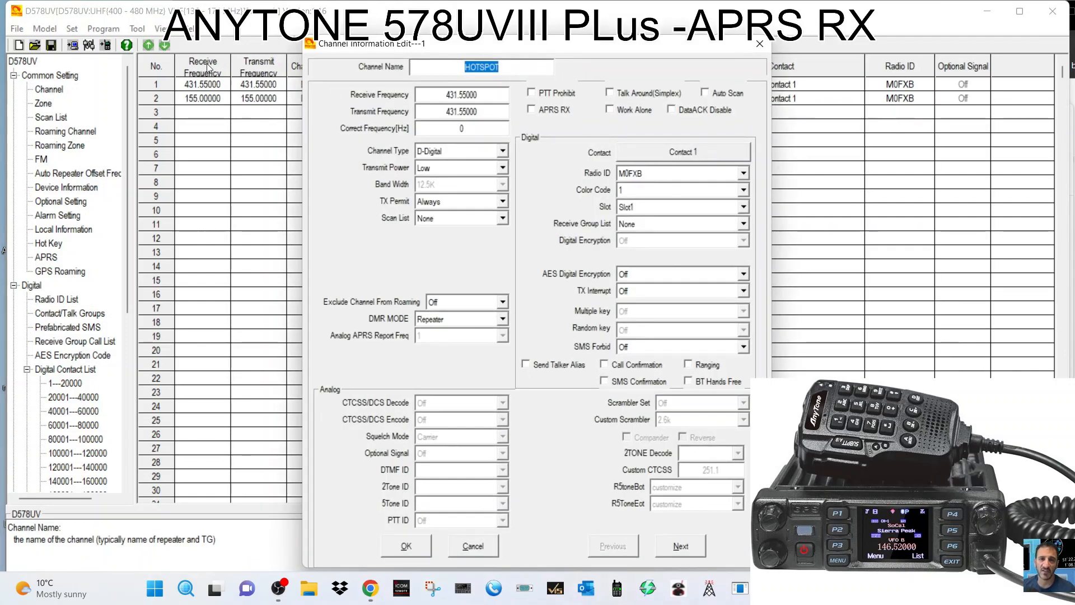
pyautogui.click(674, 153)
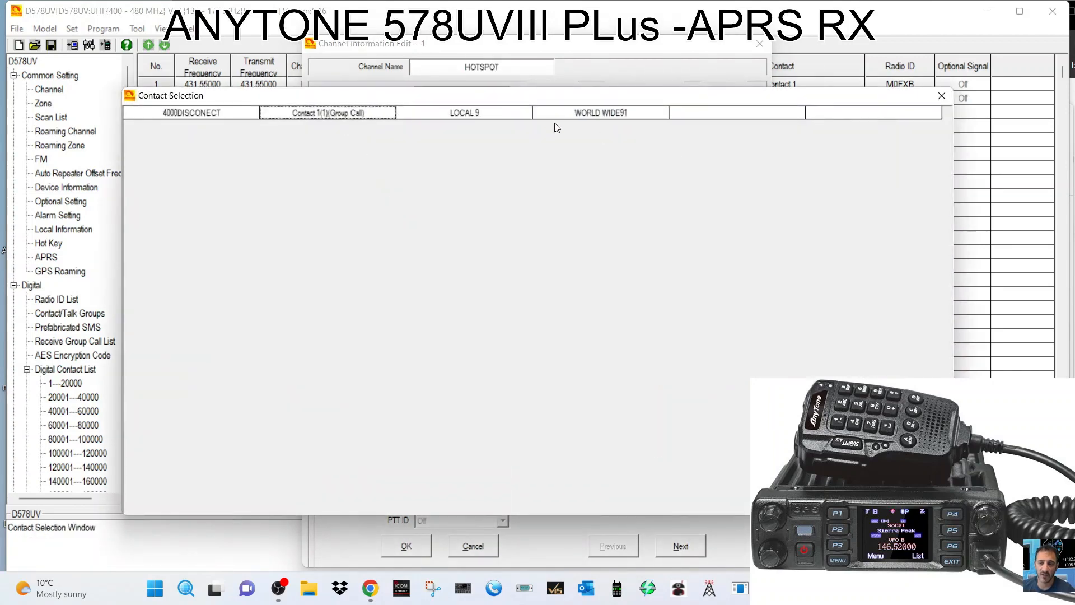
pyautogui.click(468, 116)
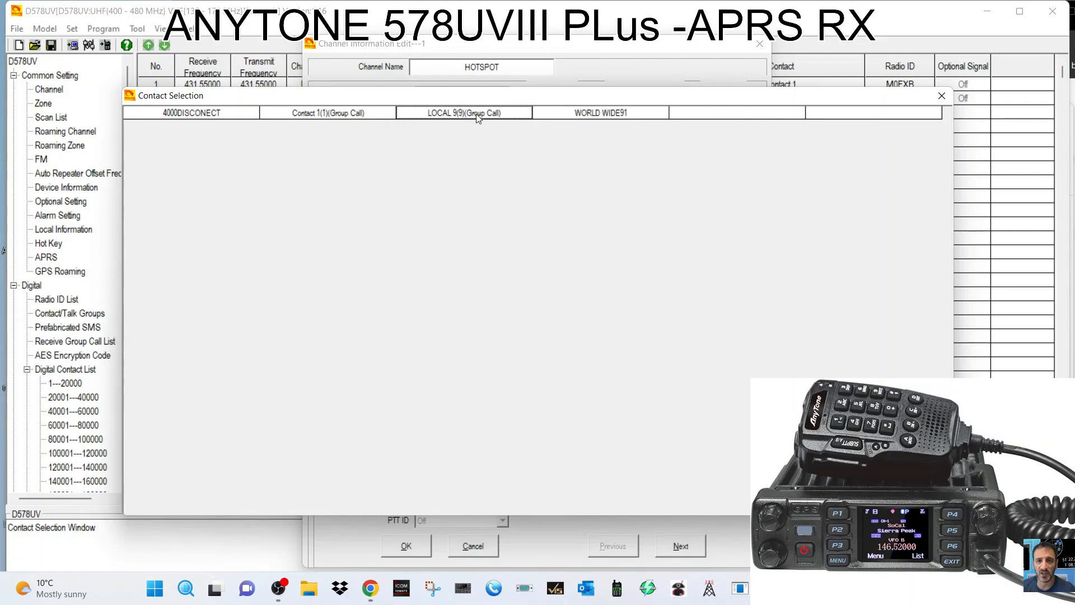
pyautogui.doubleClick(473, 112)
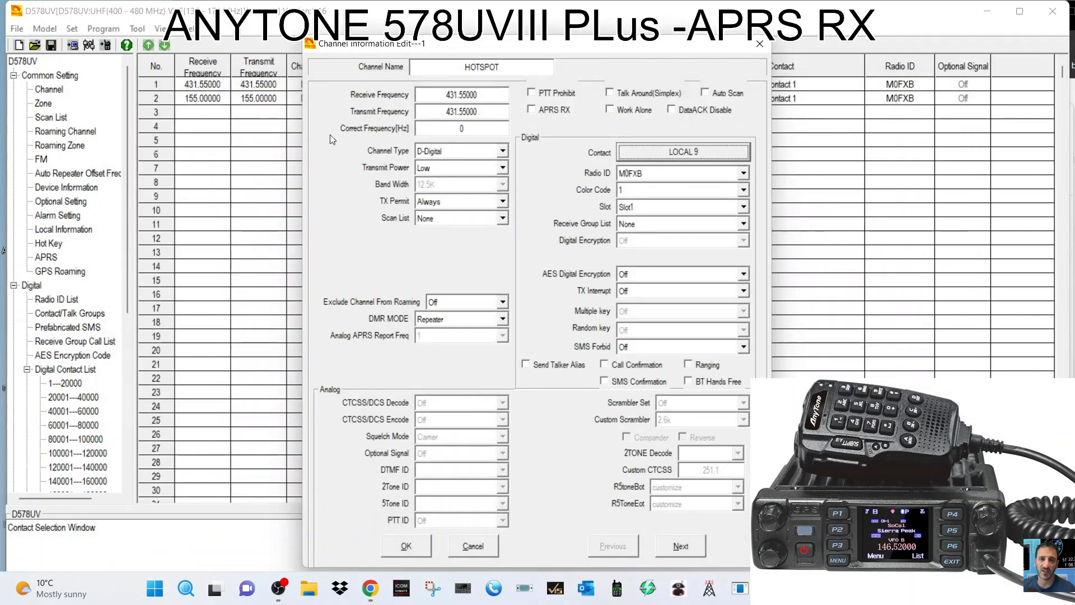
pyautogui.click(407, 546)
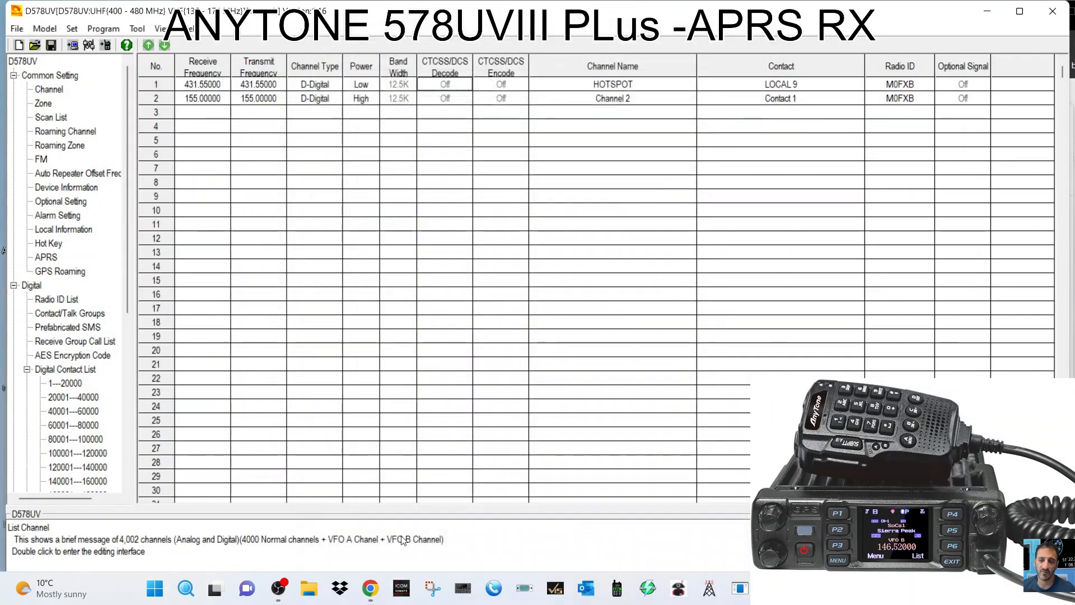
pyautogui.doubleClick(254, 85)
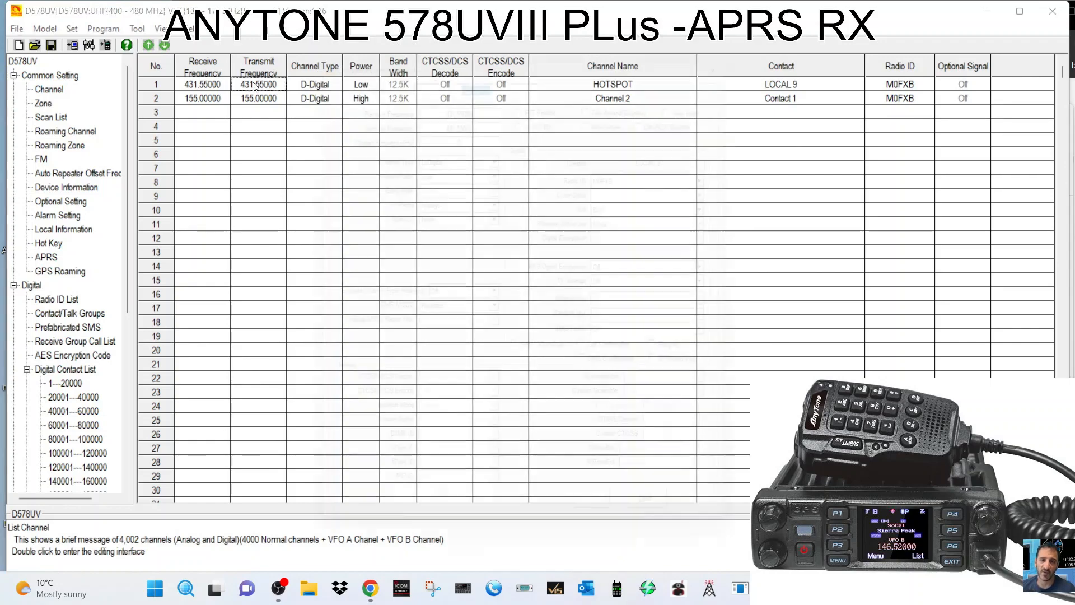
# Copy the HOTSPOT channel from row 1 and paste it into empty row 3.
pyautogui.click(760, 44)
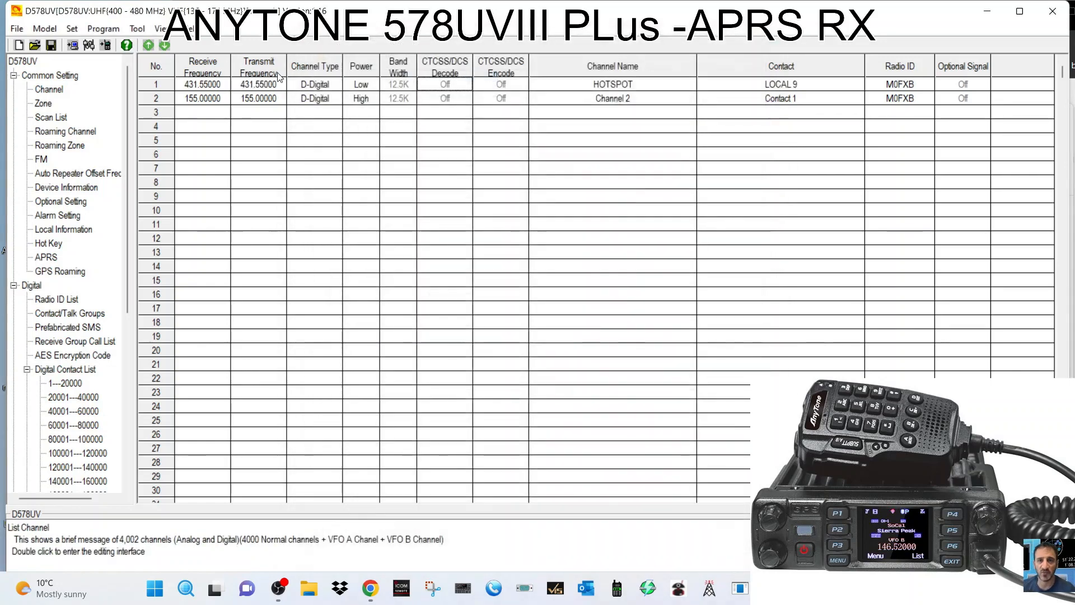
pyautogui.rightClick(156, 84)
pyautogui.click(177, 90)
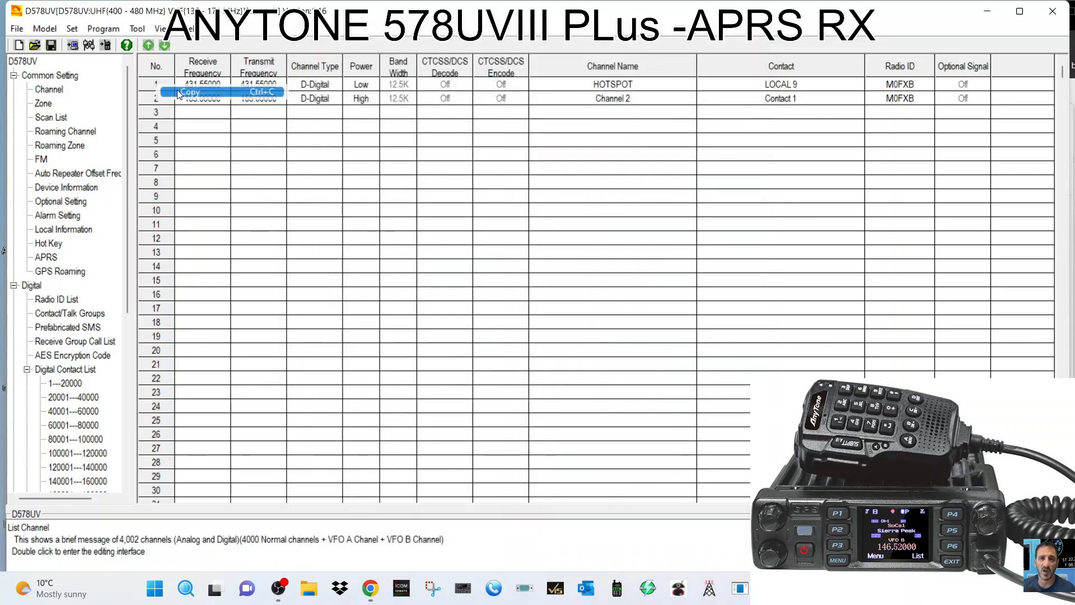
pyautogui.click(210, 111)
pyautogui.rightClick(210, 113)
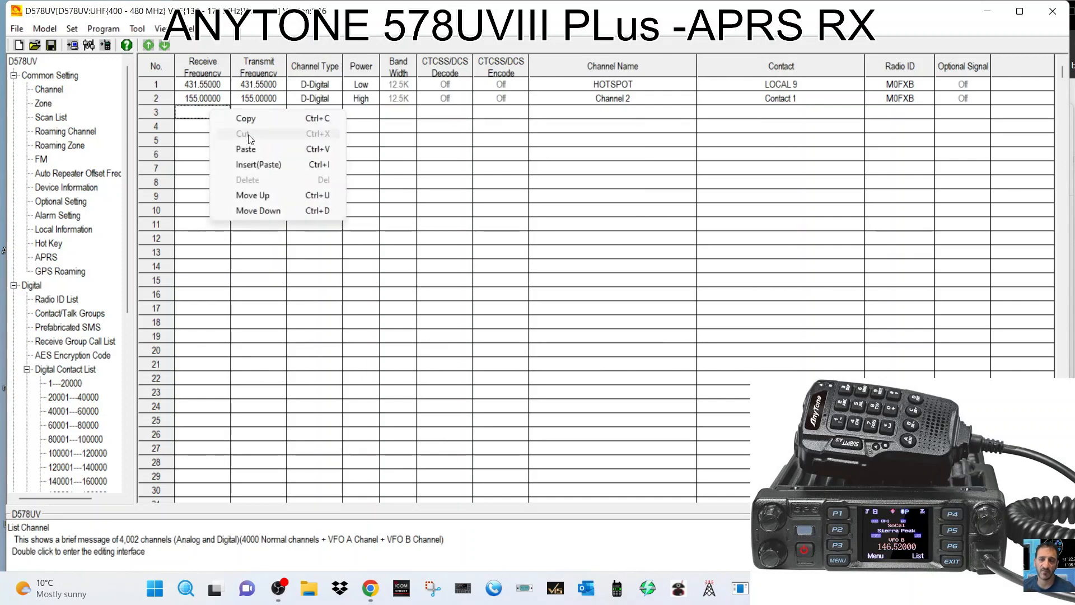
pyautogui.click(249, 150)
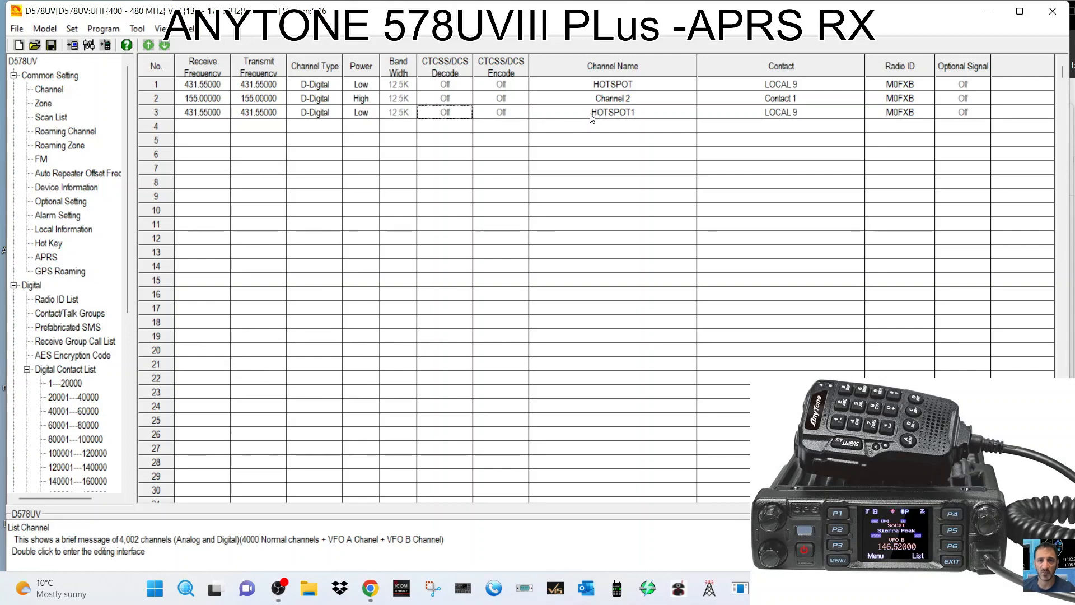
pyautogui.doubleClick(593, 114)
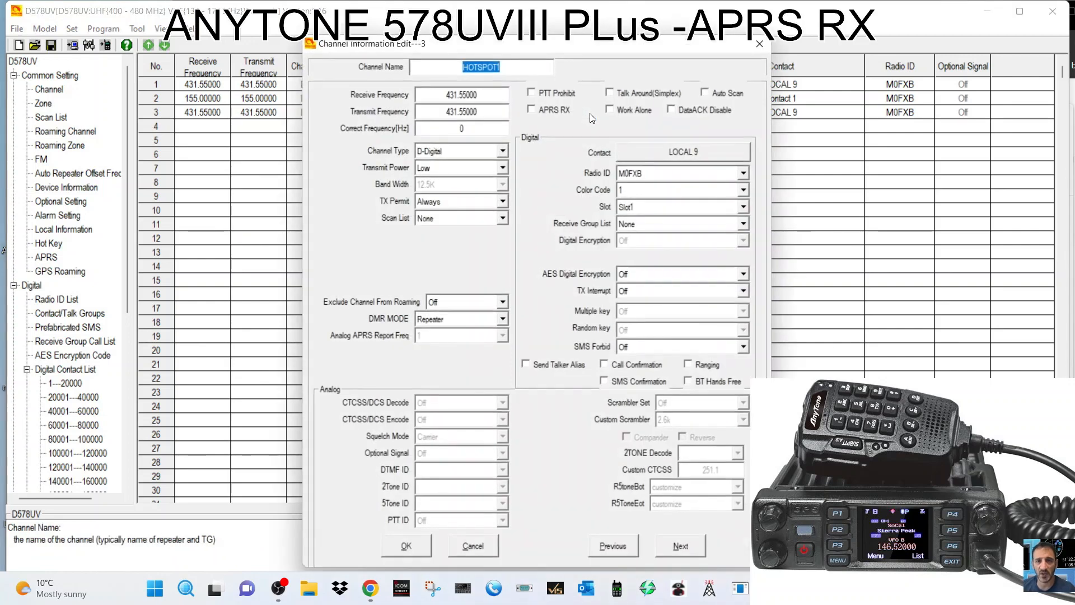
pyautogui.click(508, 66)
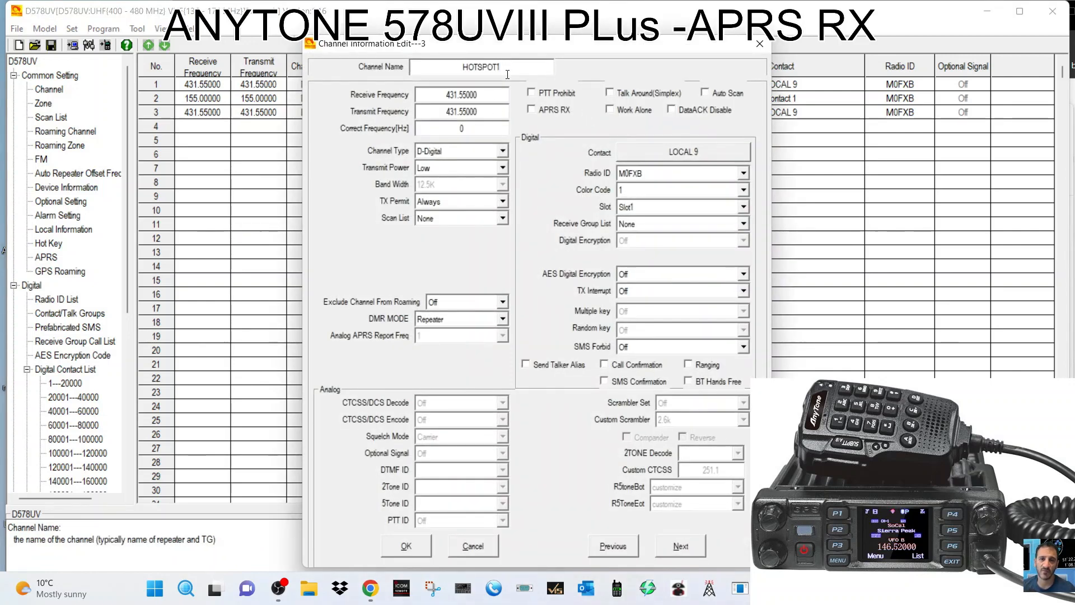
pyautogui.press('BackSpace')
pyautogui.write('91')
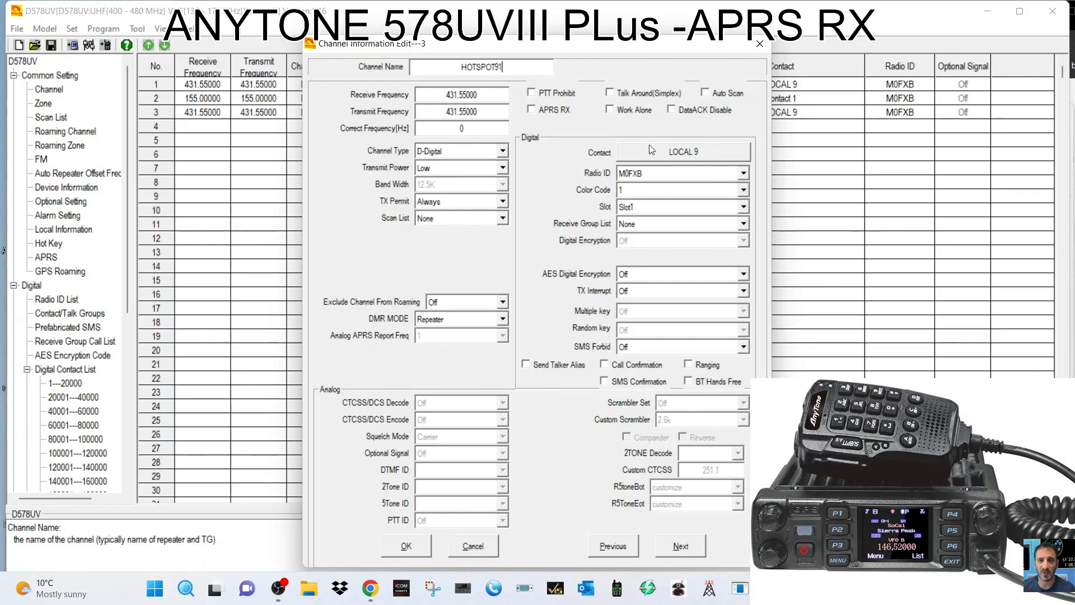
pyautogui.click(693, 152)
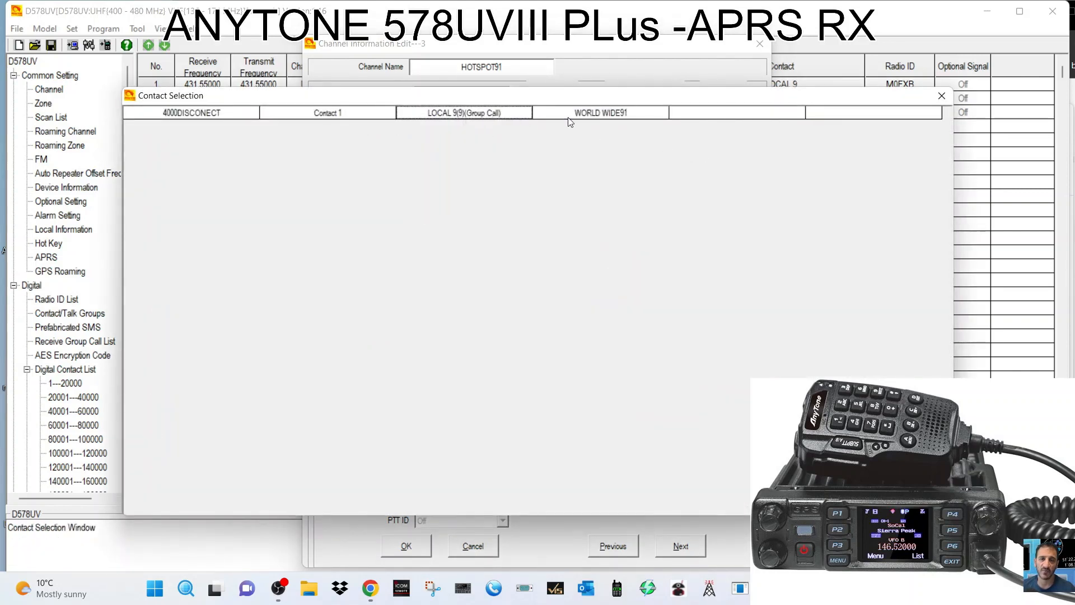
pyautogui.doubleClick(604, 112)
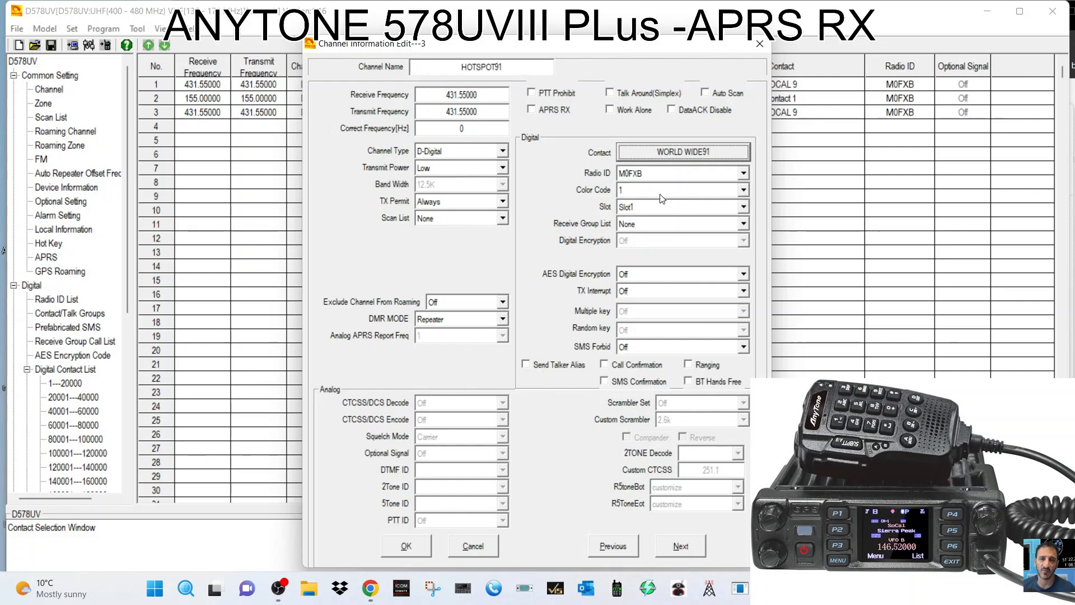
pyautogui.click(743, 208)
pyautogui.click(743, 207)
pyautogui.click(744, 207)
pyautogui.click(744, 207)
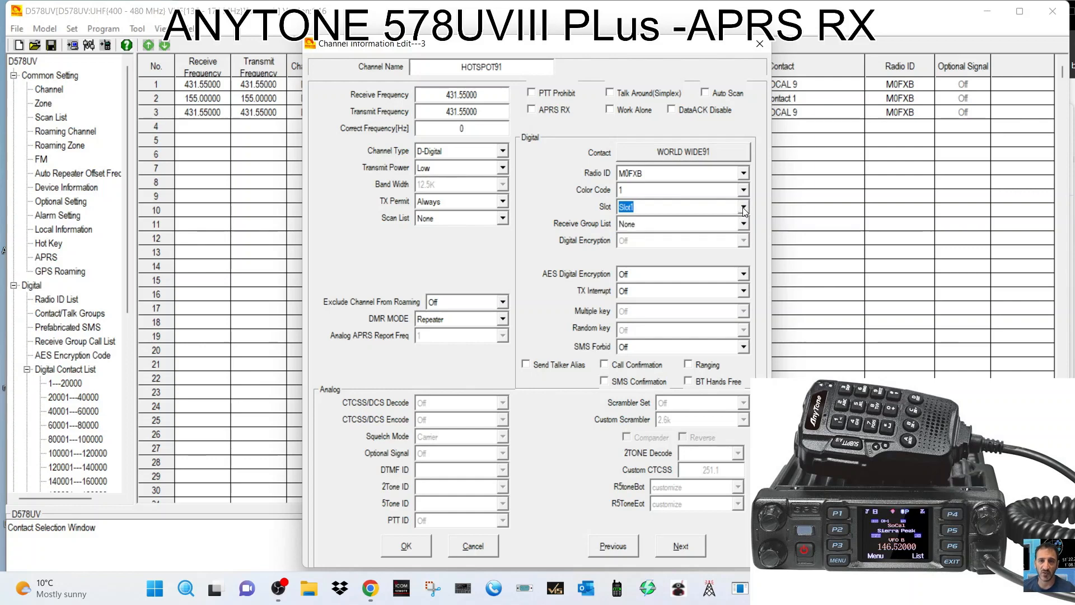
pyautogui.click(744, 207)
pyautogui.click(744, 207)
pyautogui.click(745, 206)
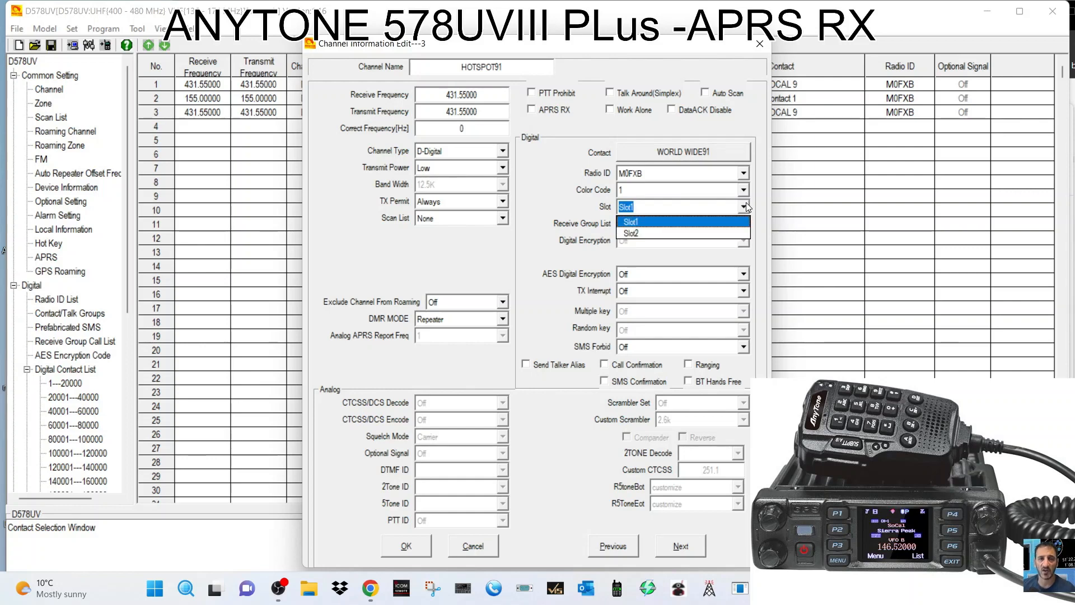
pyautogui.click(746, 205)
pyautogui.click(745, 205)
pyautogui.click(639, 232)
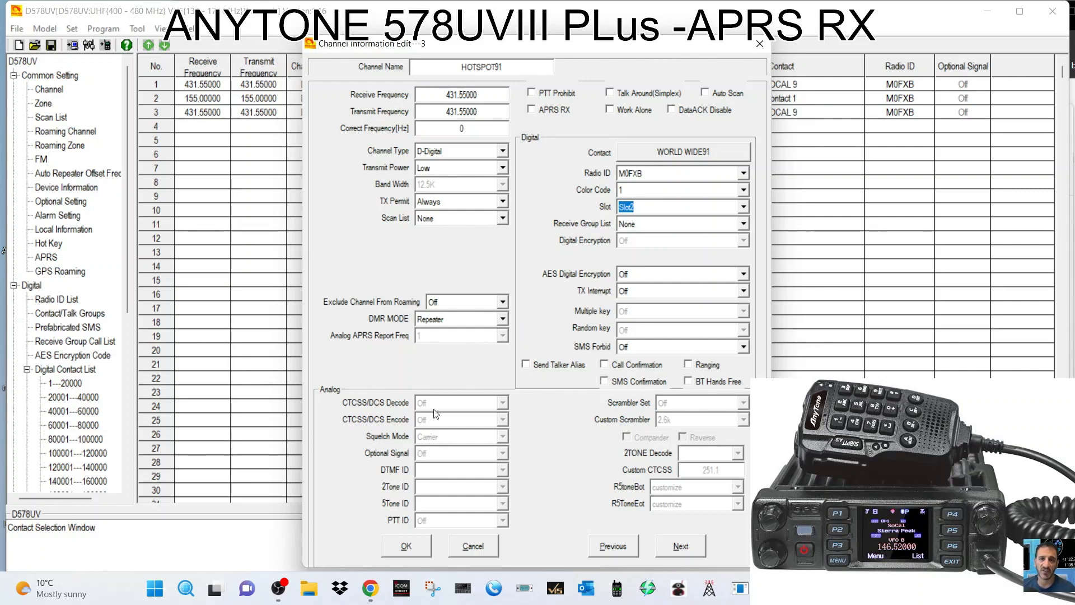
pyautogui.click(759, 44)
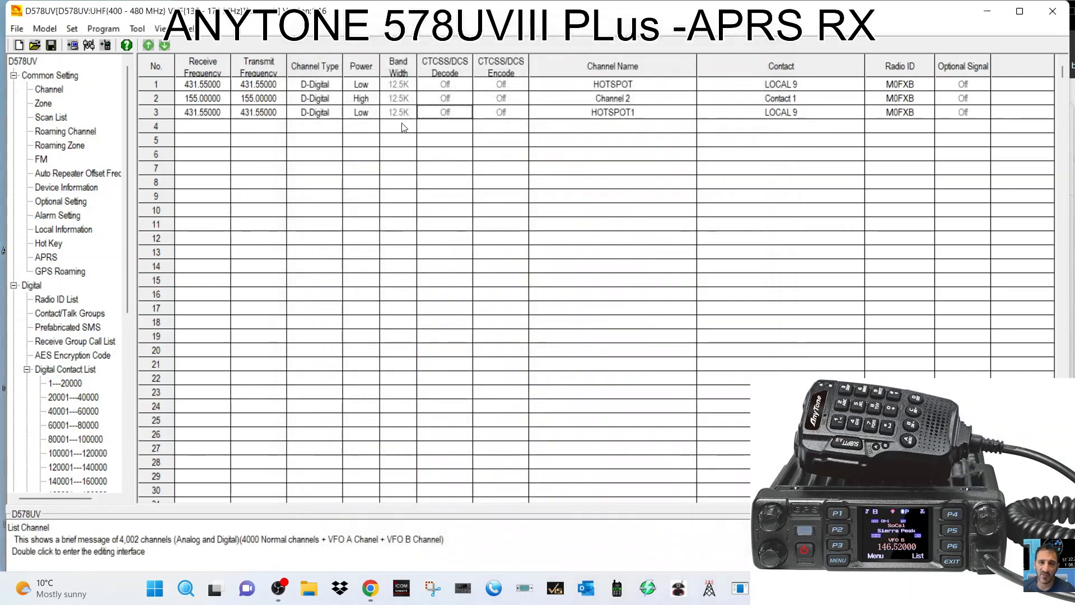
# Rename channel 3 to HOTSPOT91 and assign WORLD WIDE91 as its contact.
pyautogui.doubleClick(784, 117)
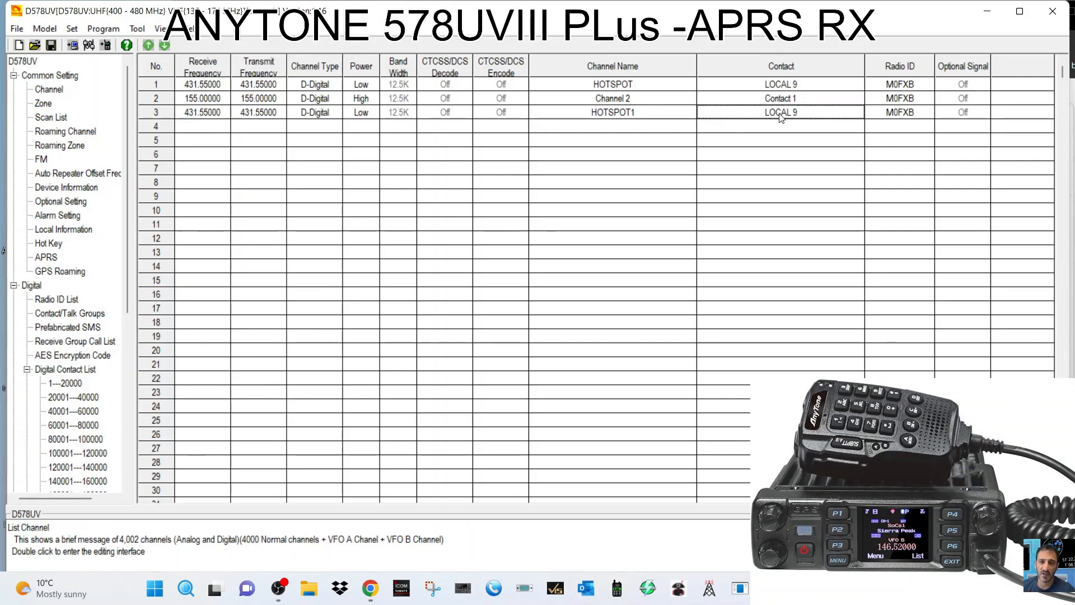
pyautogui.click(760, 43)
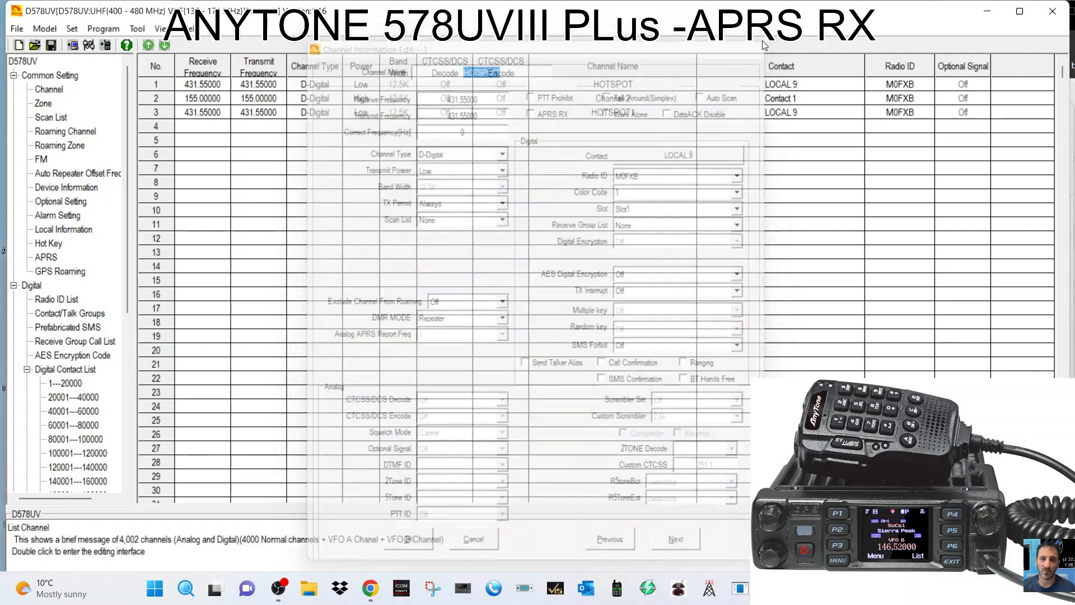
pyautogui.doubleClick(619, 112)
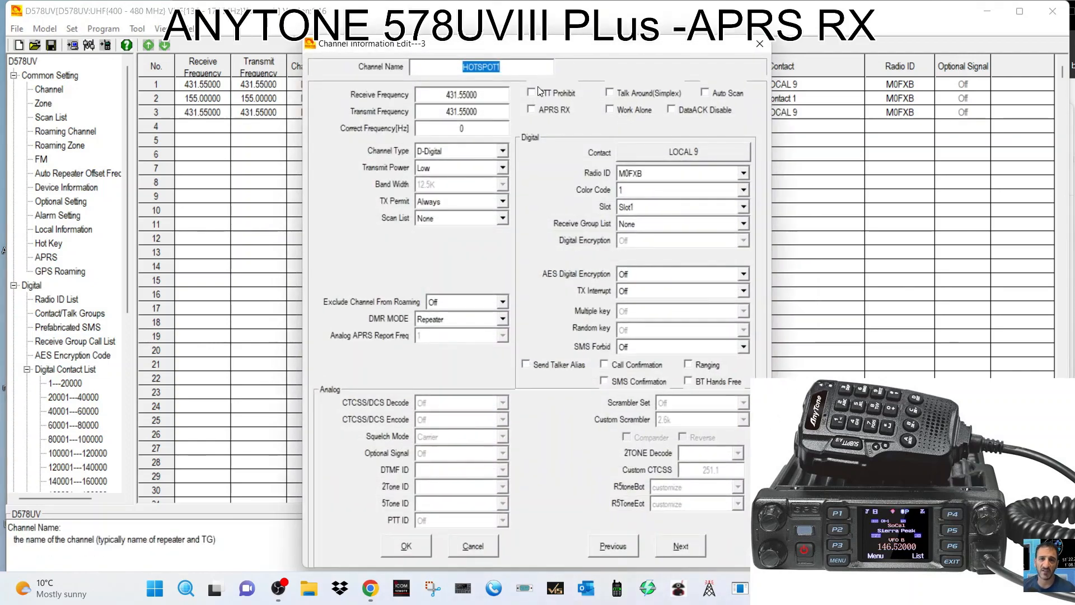
pyautogui.click(511, 68)
pyautogui.press('BackSpace')
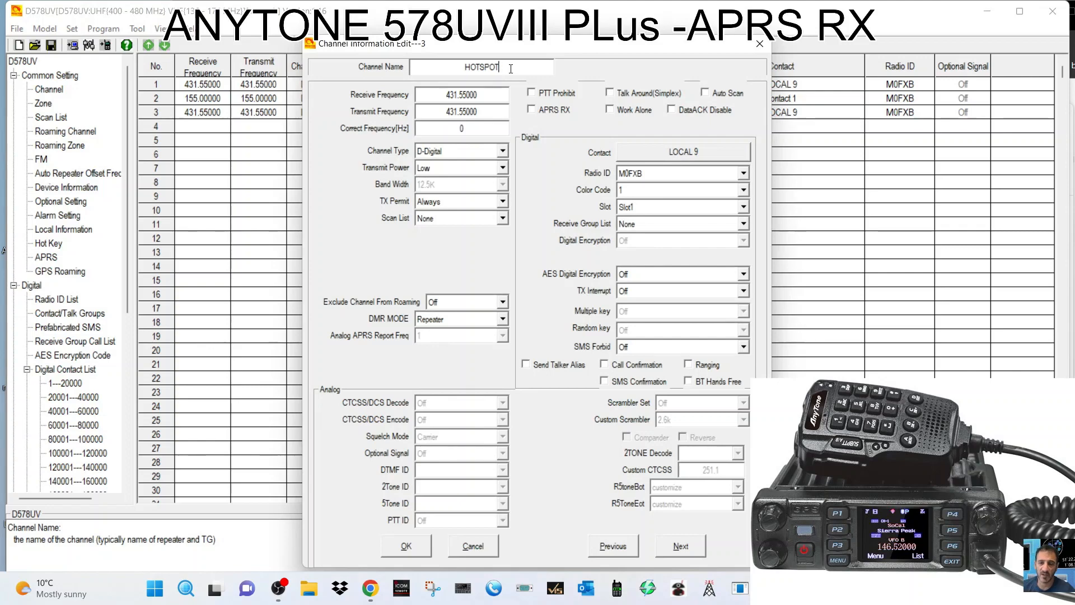
pyautogui.write('91')
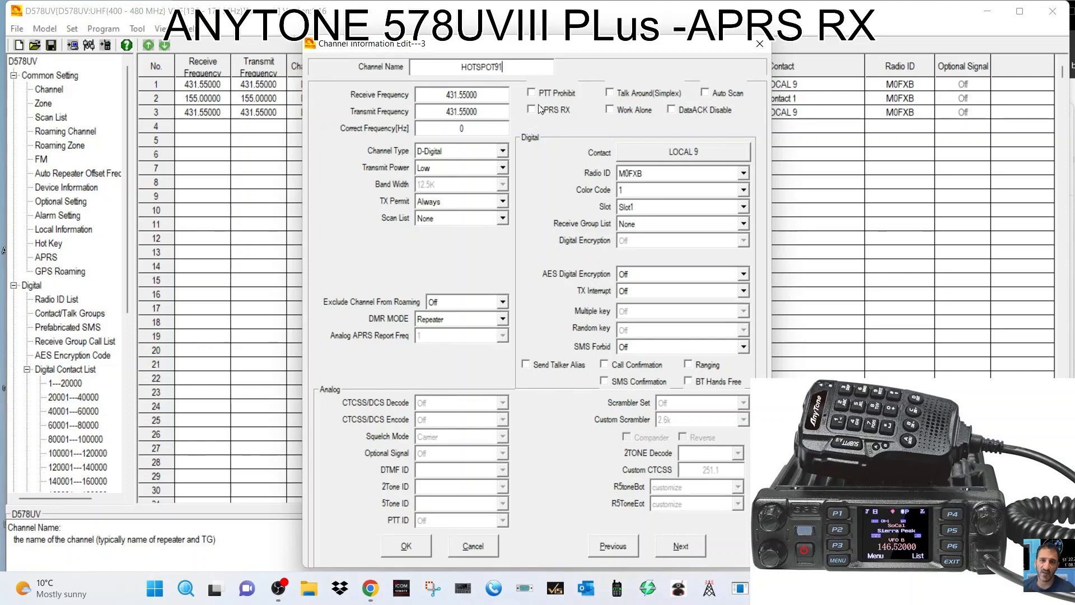
pyautogui.click(687, 148)
pyautogui.doubleClick(583, 112)
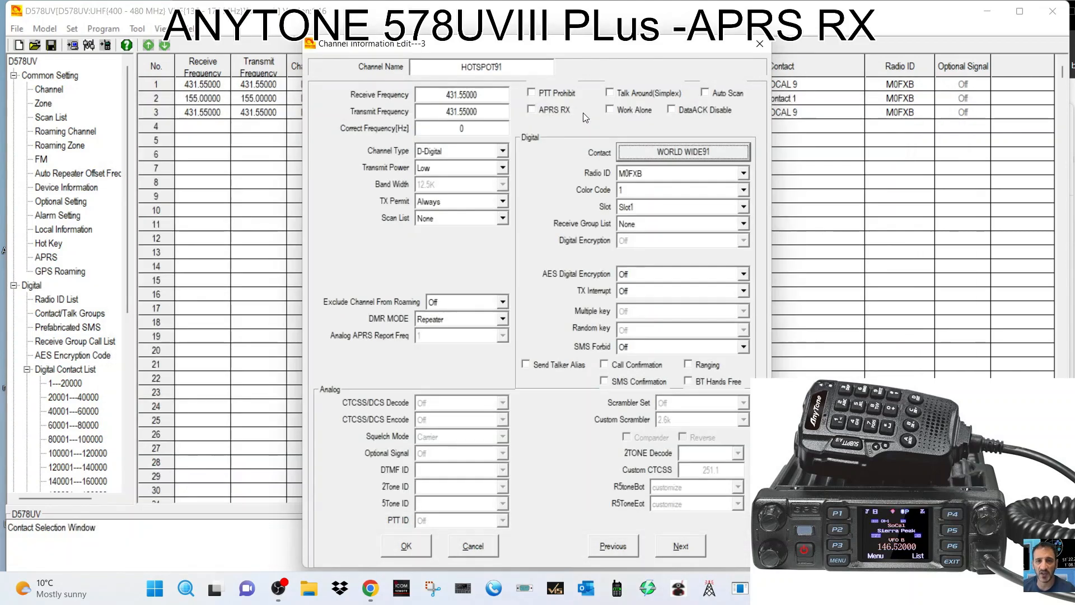
pyautogui.click(405, 546)
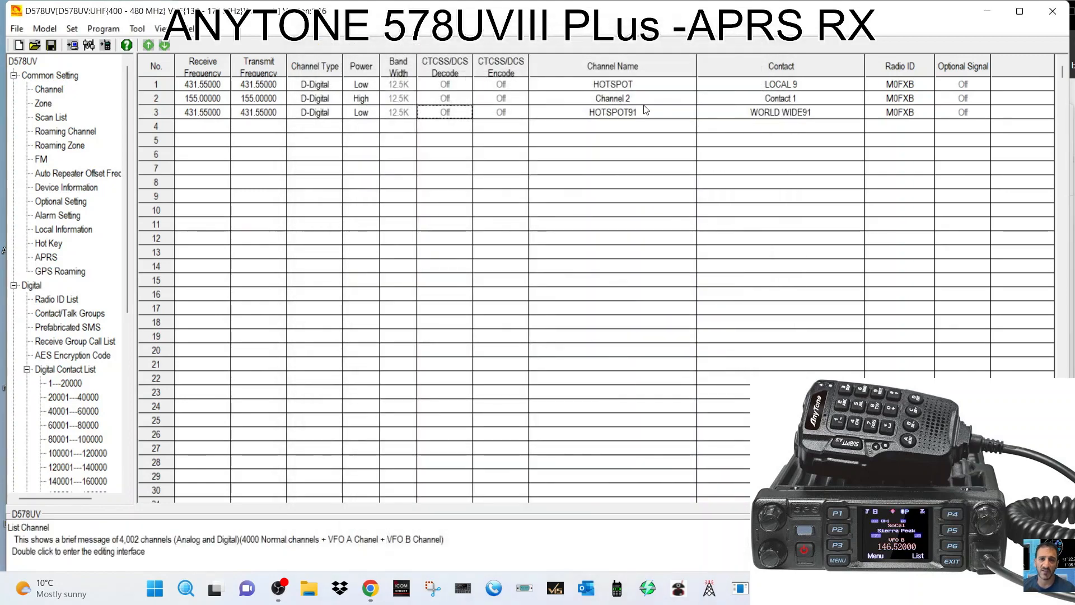
# Rename channel 1 from HOTSPOT to HOTSPOT9.
pyautogui.doubleClick(621, 86)
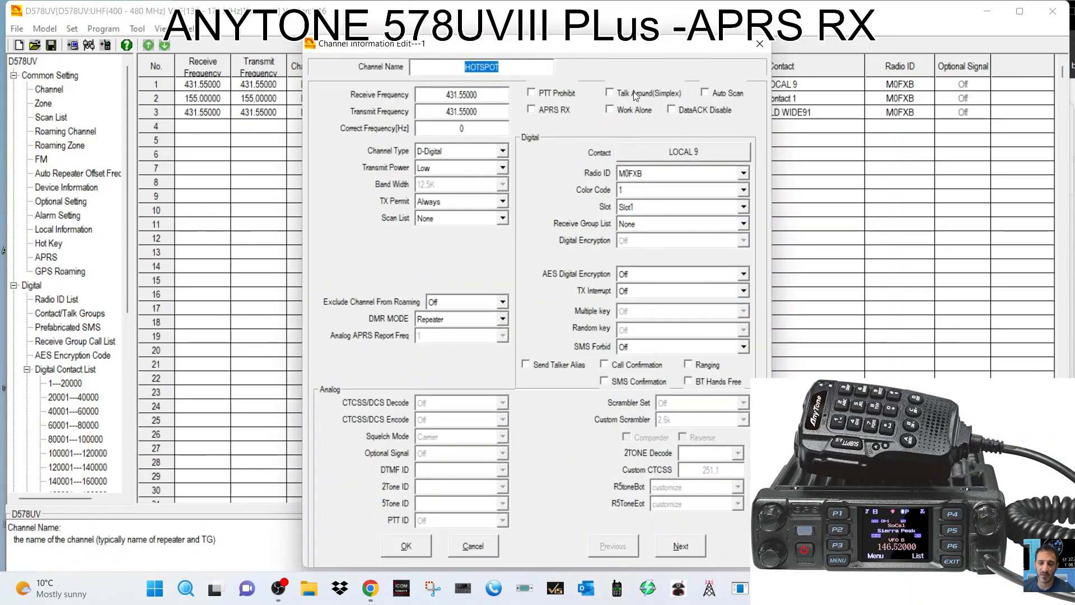
pyautogui.click(511, 61)
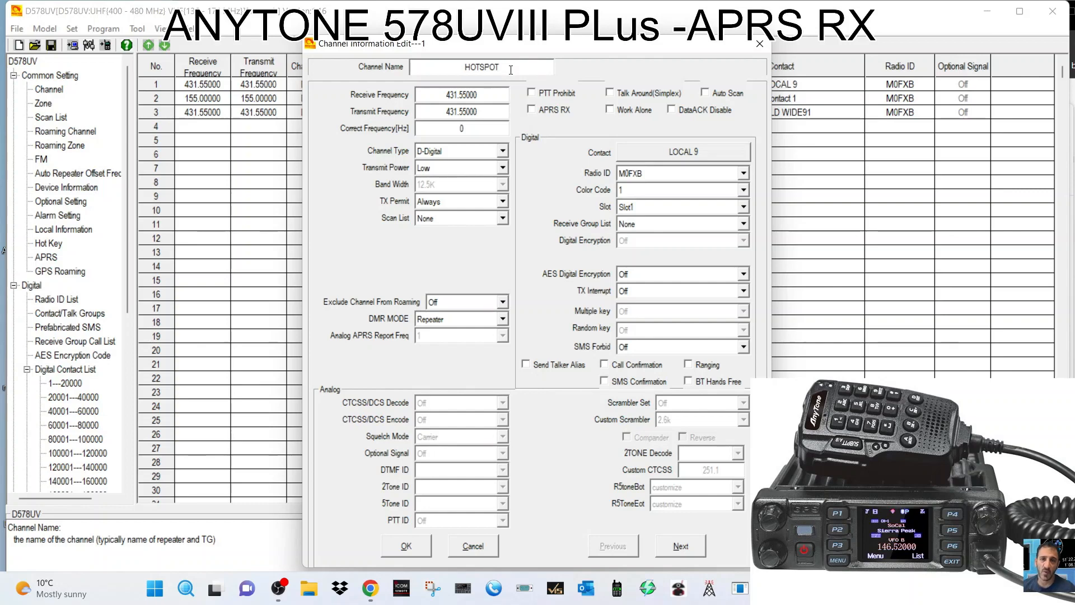
pyautogui.write('9')
pyautogui.click(408, 545)
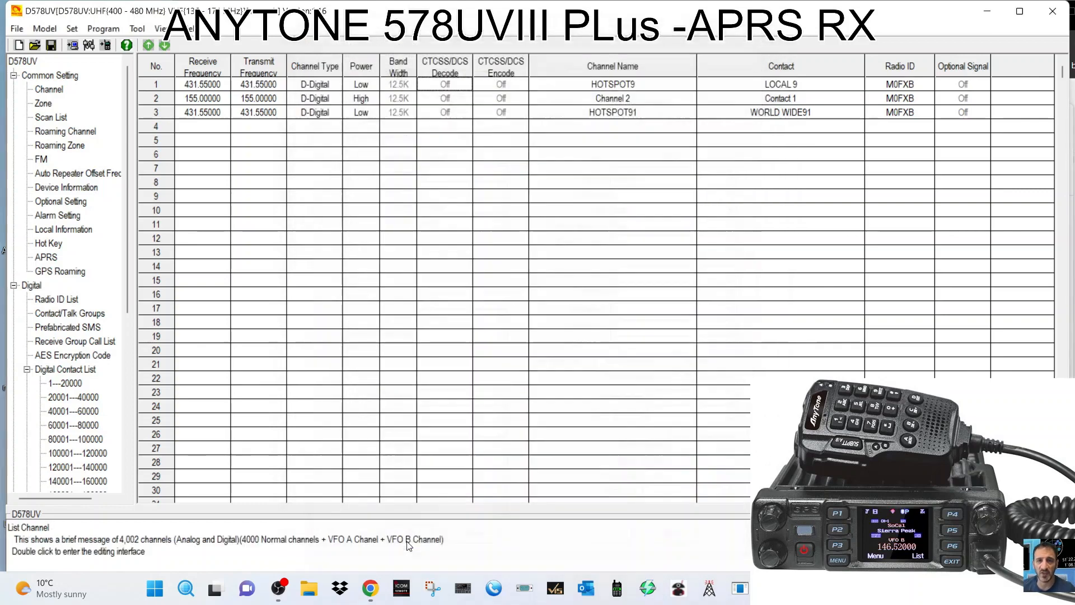
# Create channel 4 named HUBNET, receiving and transmitting on 434.55.
pyautogui.doubleClick(193, 127)
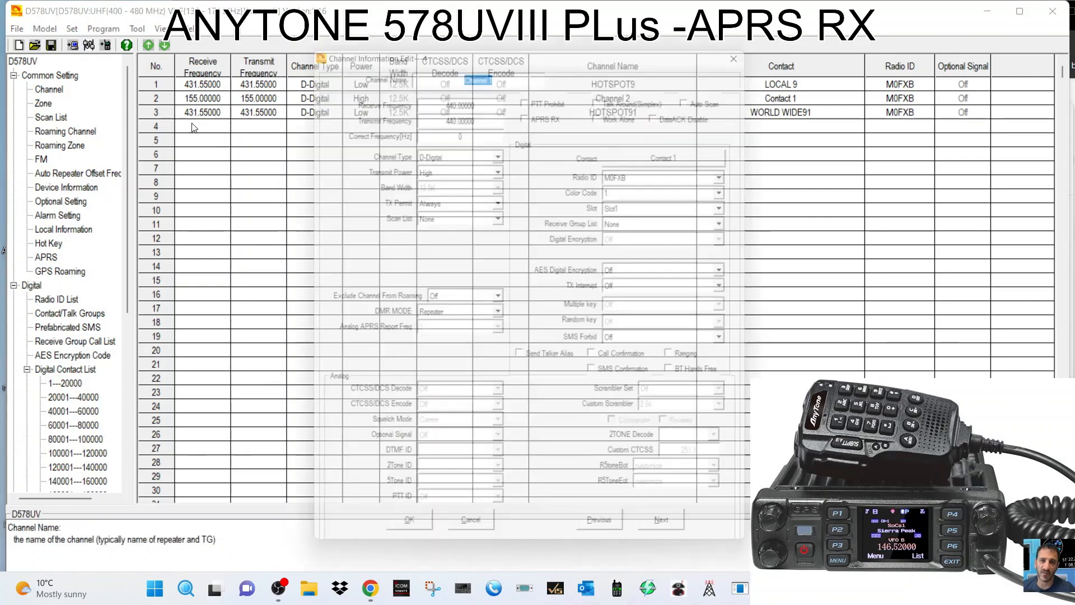
pyautogui.write('HU')
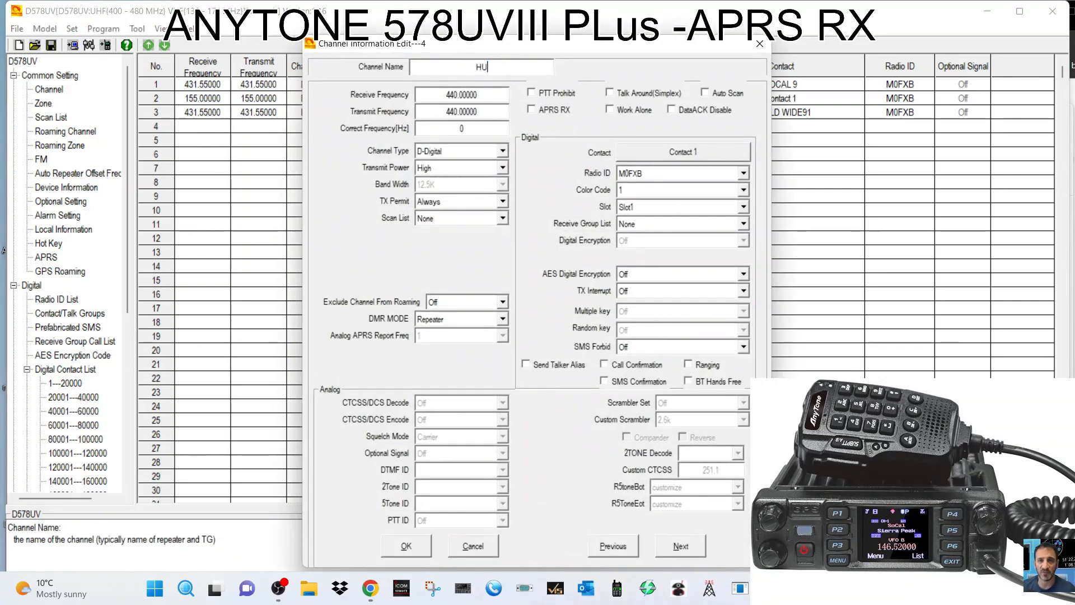
pyautogui.write('BNET')
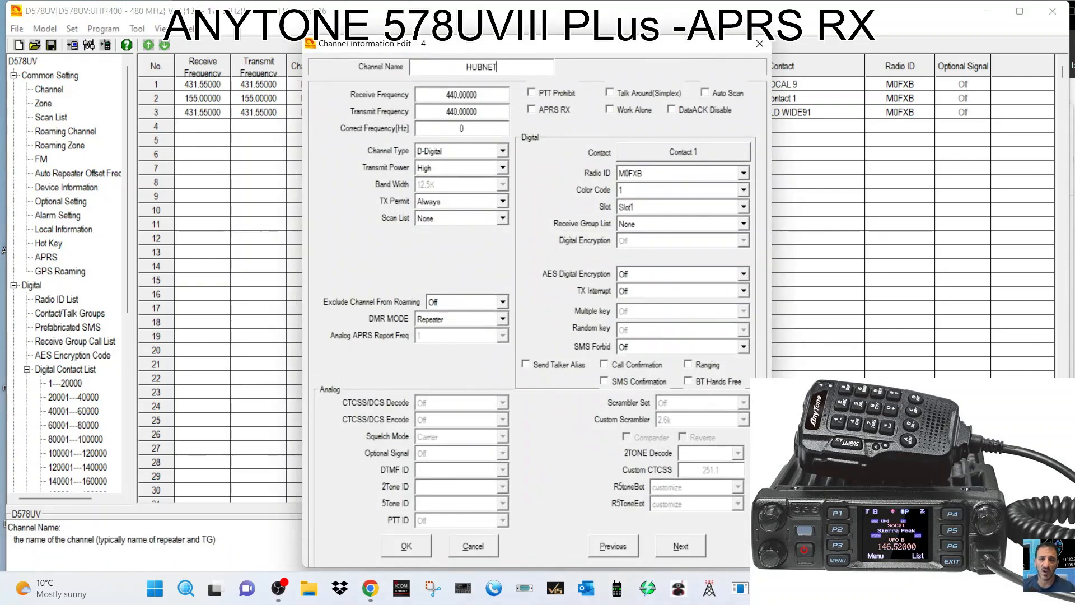
pyautogui.doubleClick(478, 96)
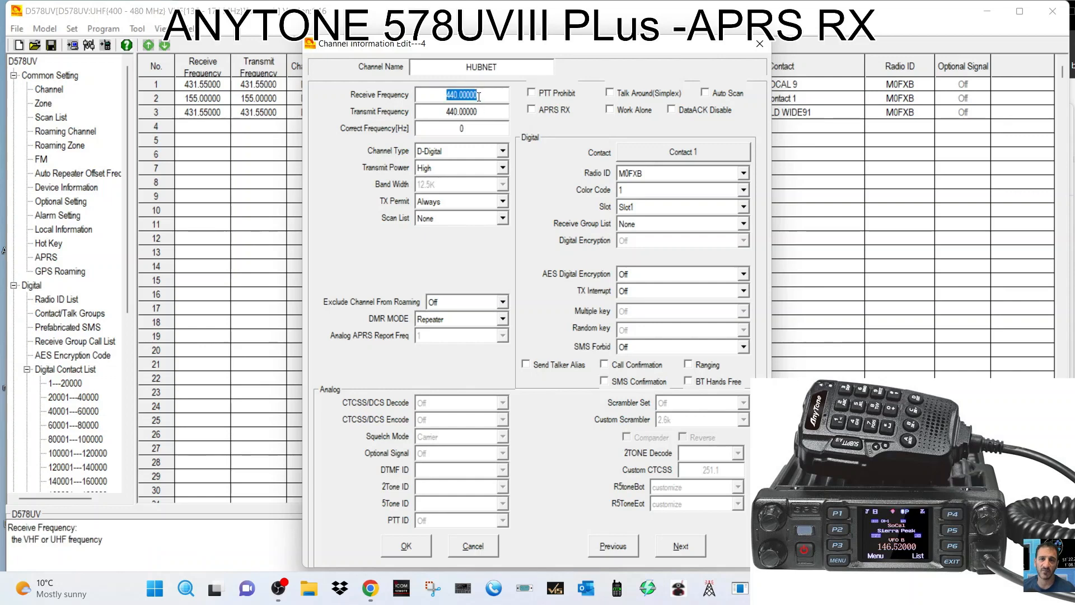
pyautogui.write('434')
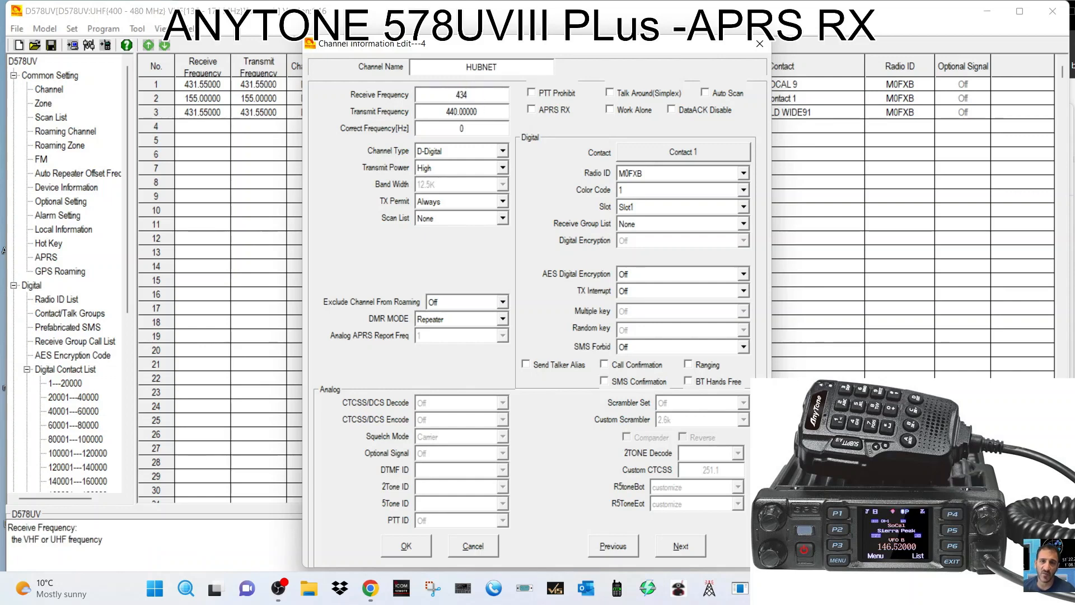
pyautogui.write('.55')
pyautogui.doubleClick(474, 111)
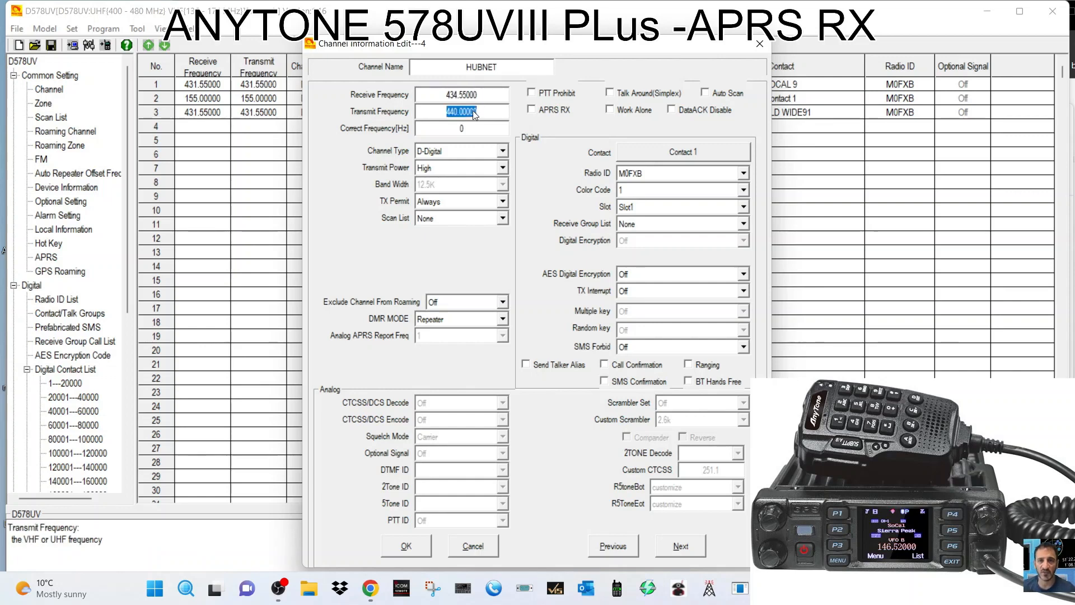
pyautogui.write('4')
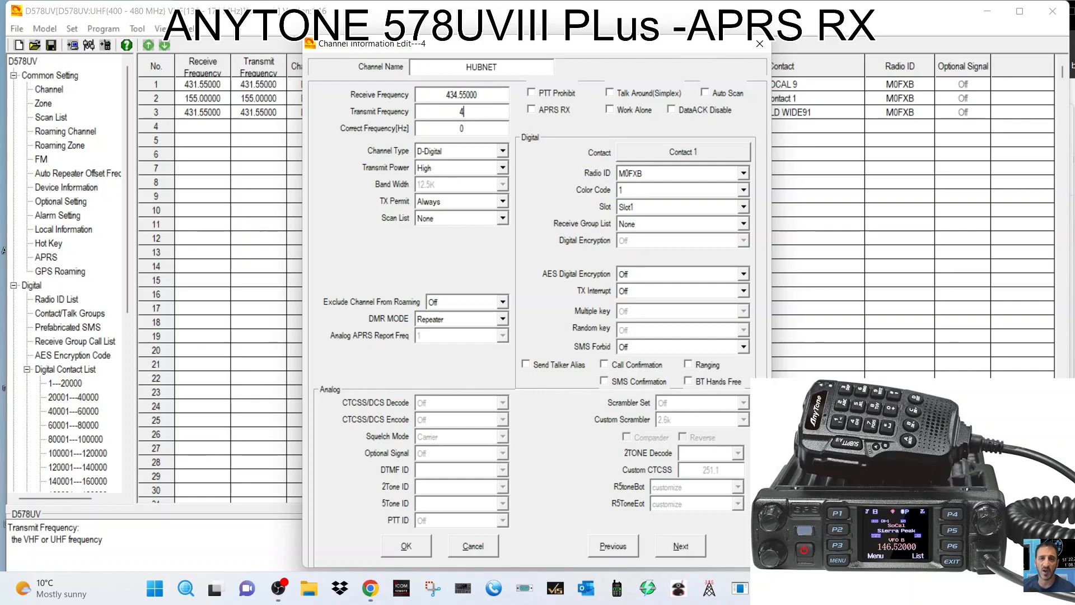
pyautogui.write('34.550')
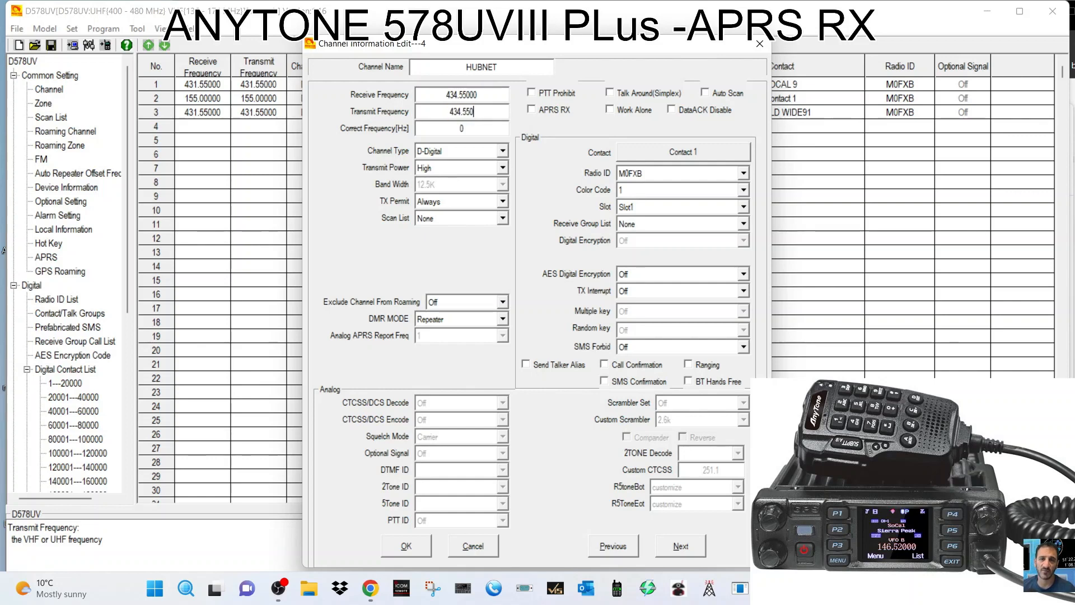
# Make HUBNET an analog, Mid-power channel with a 77.0 CTCSS encode tone and save it.
pyautogui.click(469, 151)
pyautogui.click(482, 166)
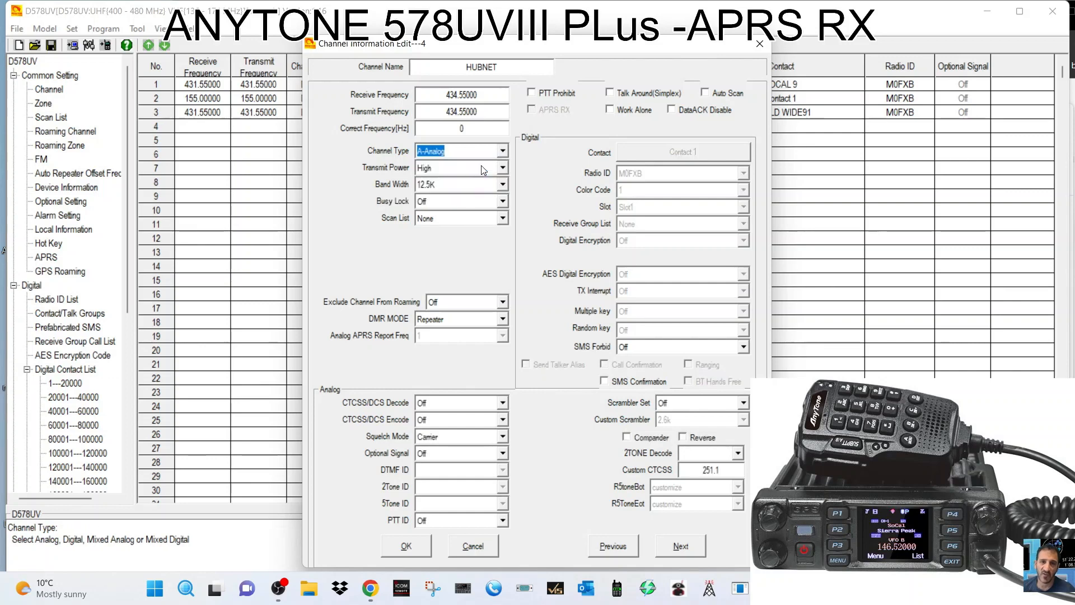
pyautogui.click(502, 168)
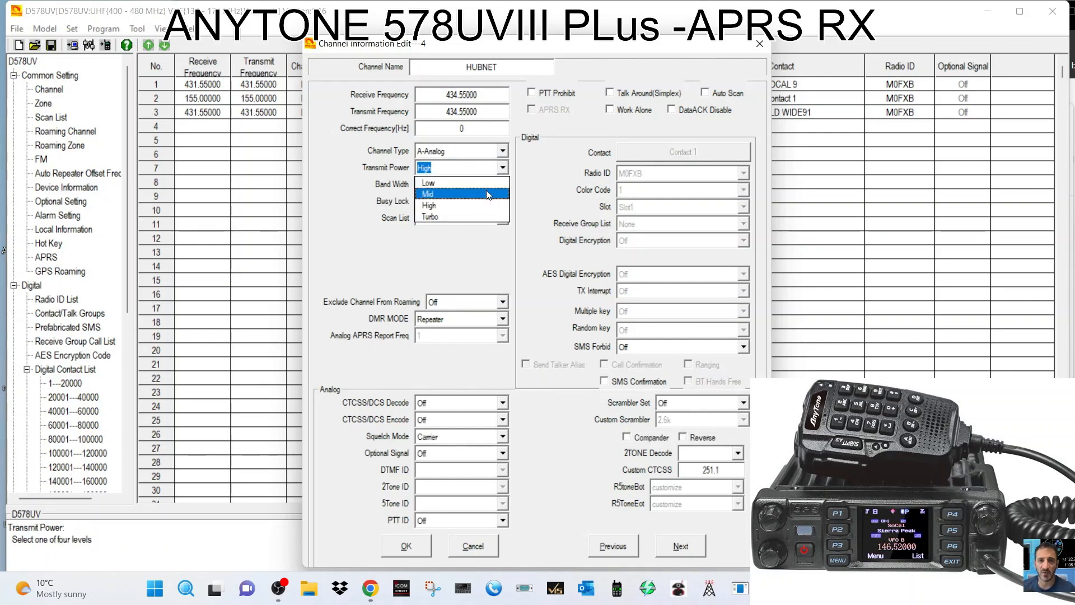
pyautogui.click(434, 185)
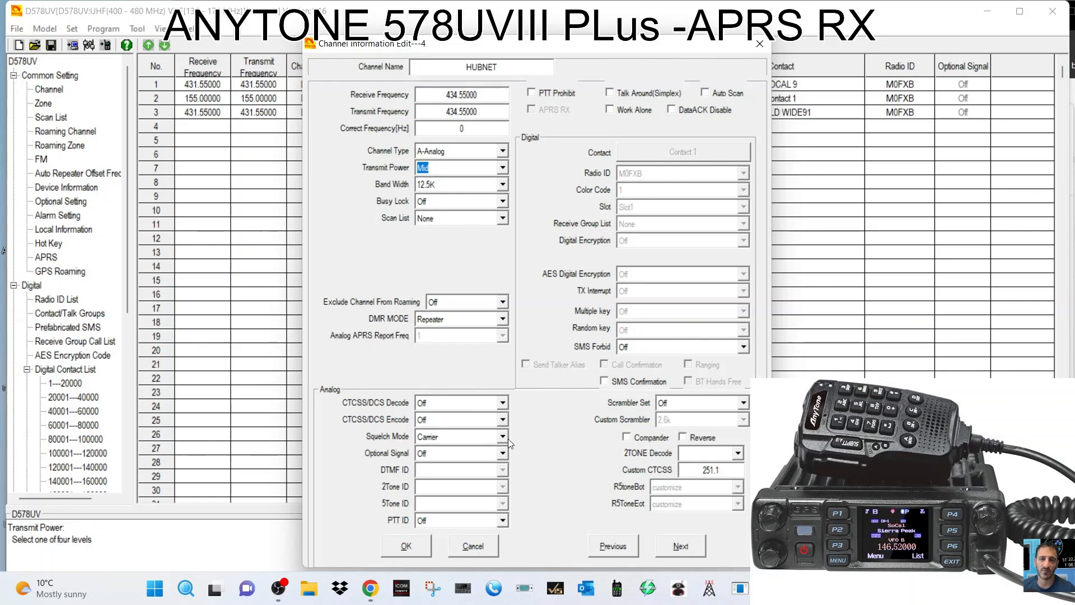
pyautogui.click(503, 421)
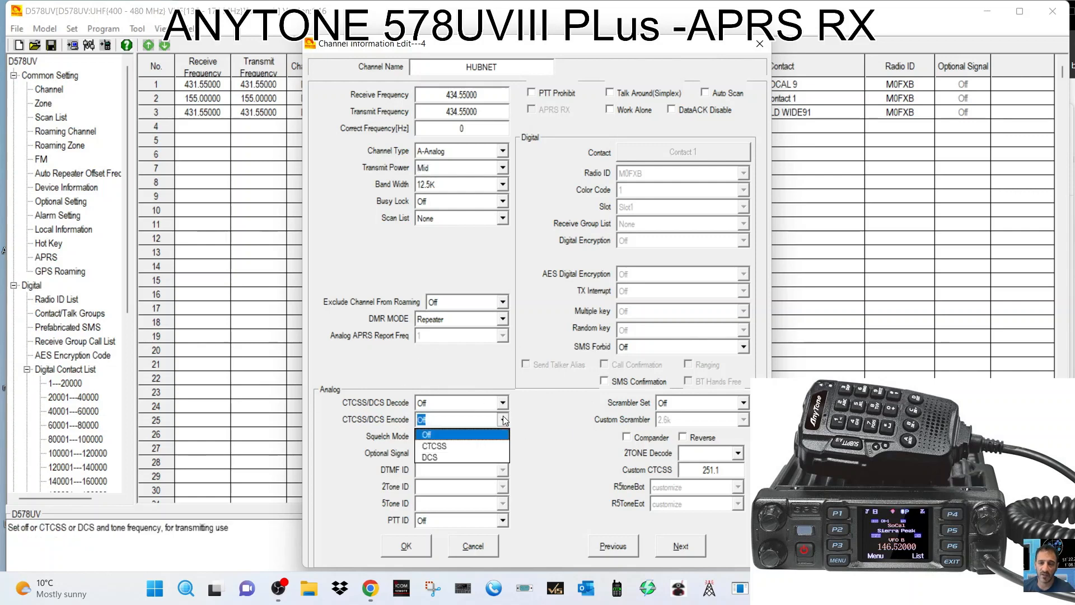
pyautogui.click(463, 447)
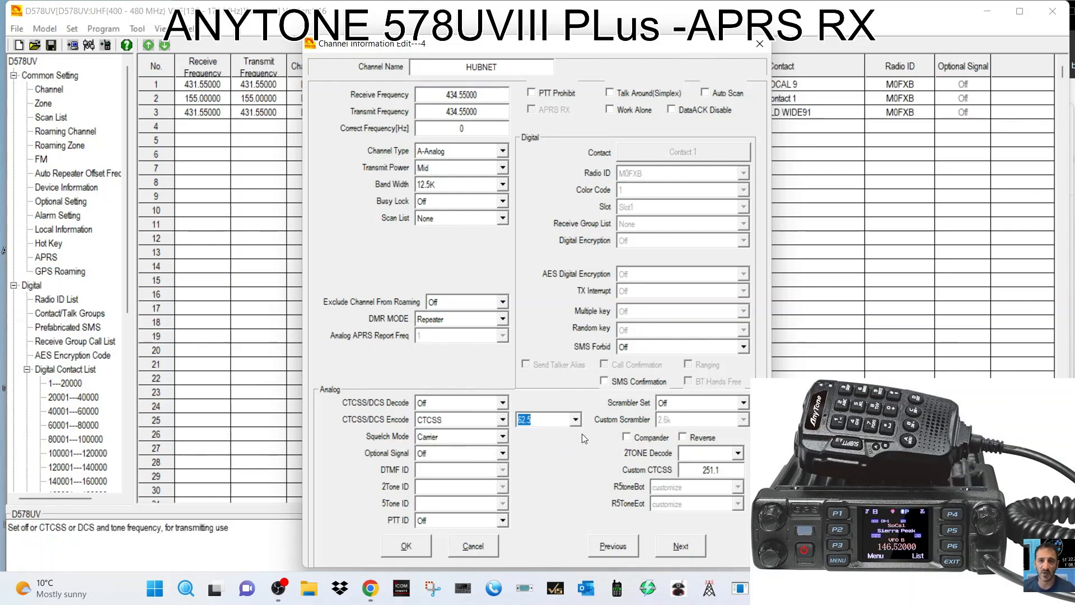
pyautogui.click(579, 420)
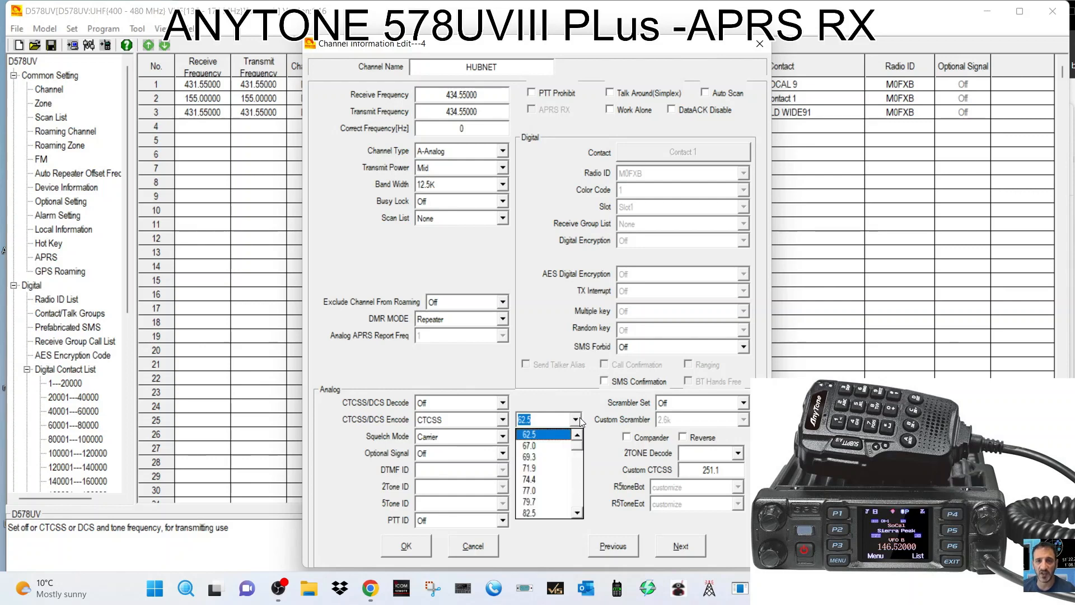
pyautogui.click(564, 483)
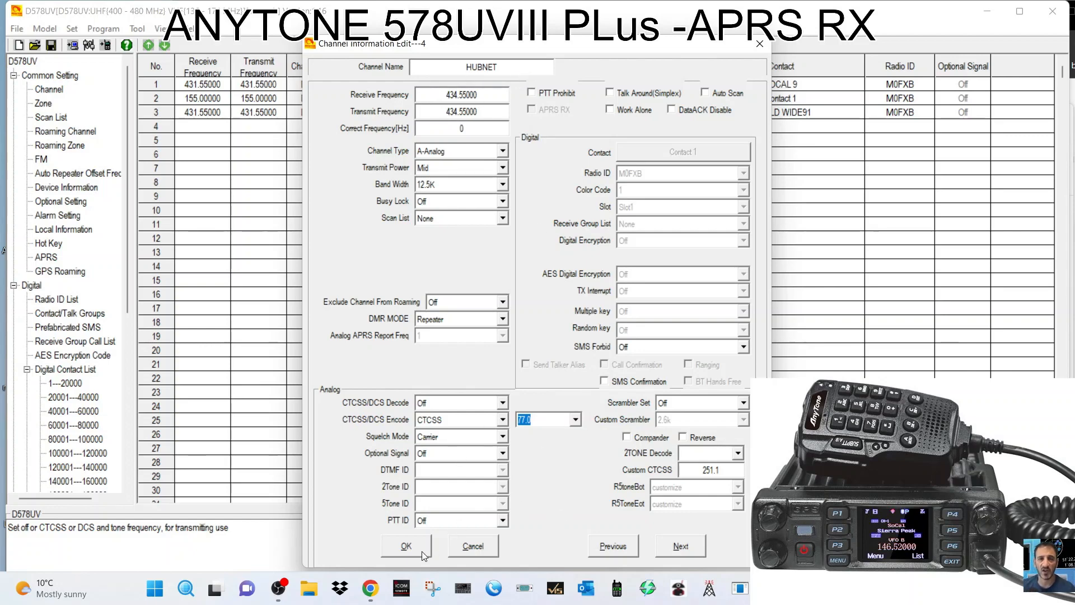
pyautogui.click(406, 546)
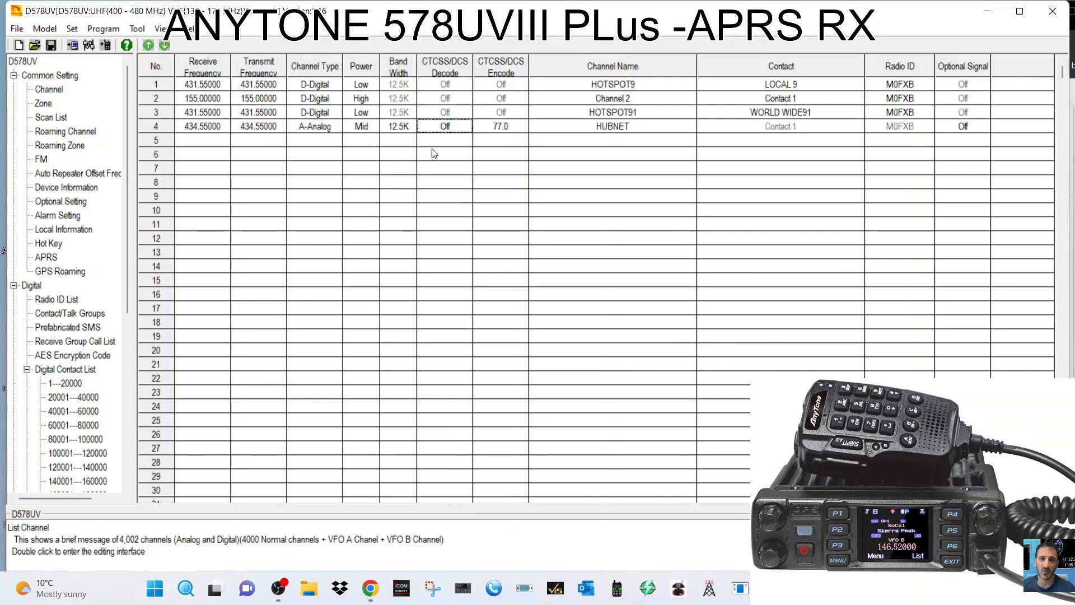
# In the zone list, enter ANALOGUE as the name for a new zone in row 2.
pyautogui.click(45, 105)
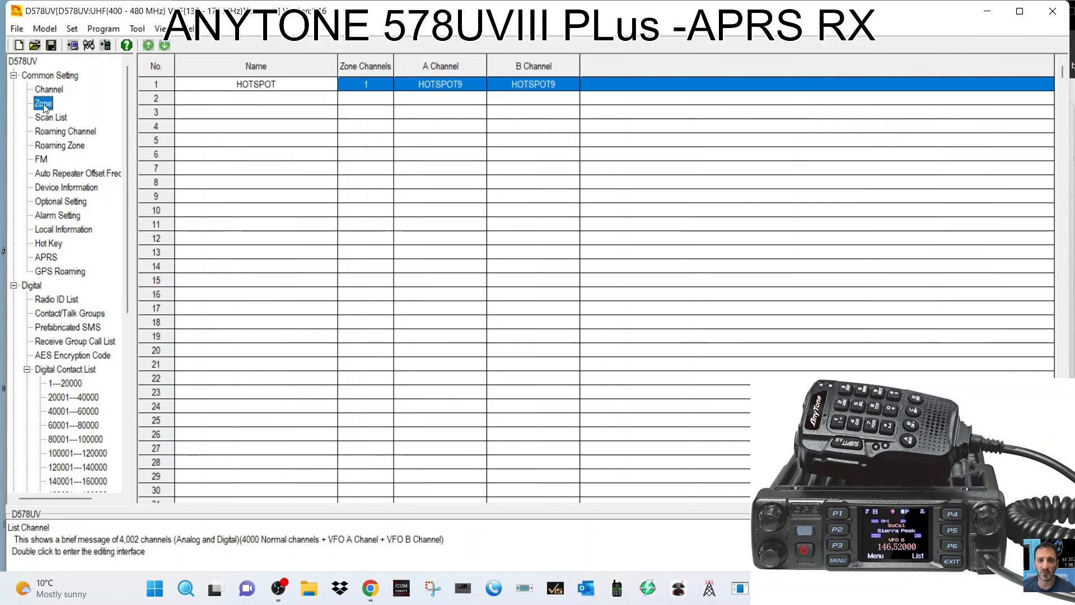
pyautogui.doubleClick(248, 98)
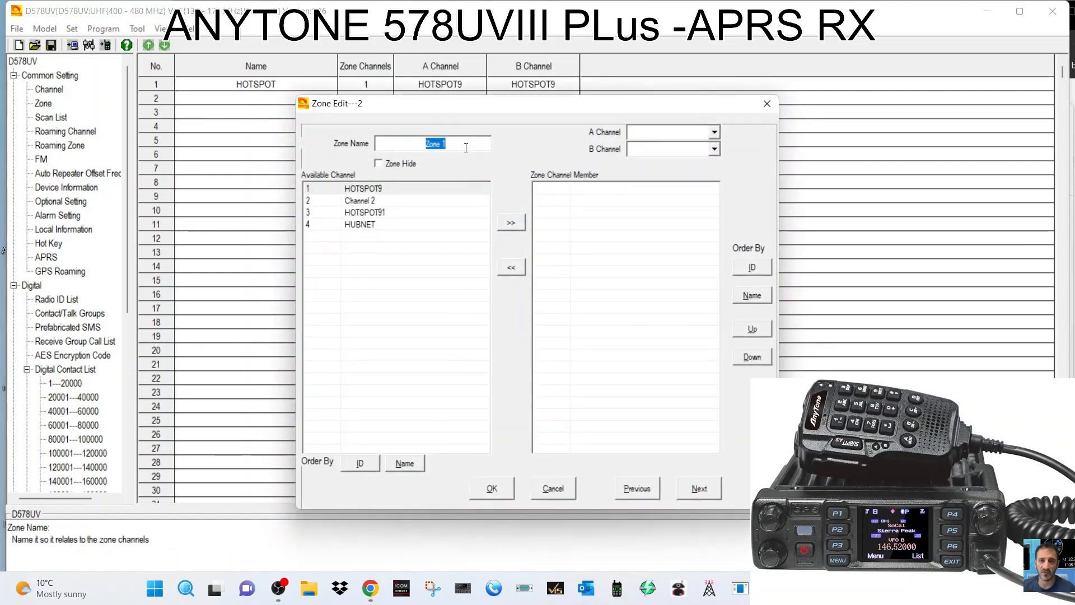
pyautogui.write('ANALO')
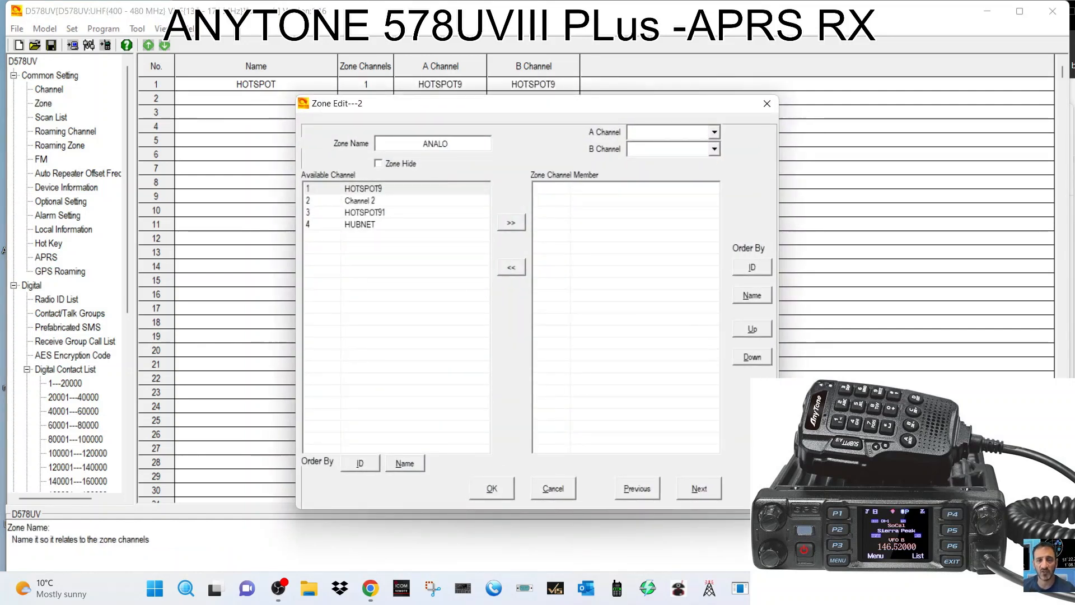
pyautogui.write('GUE')
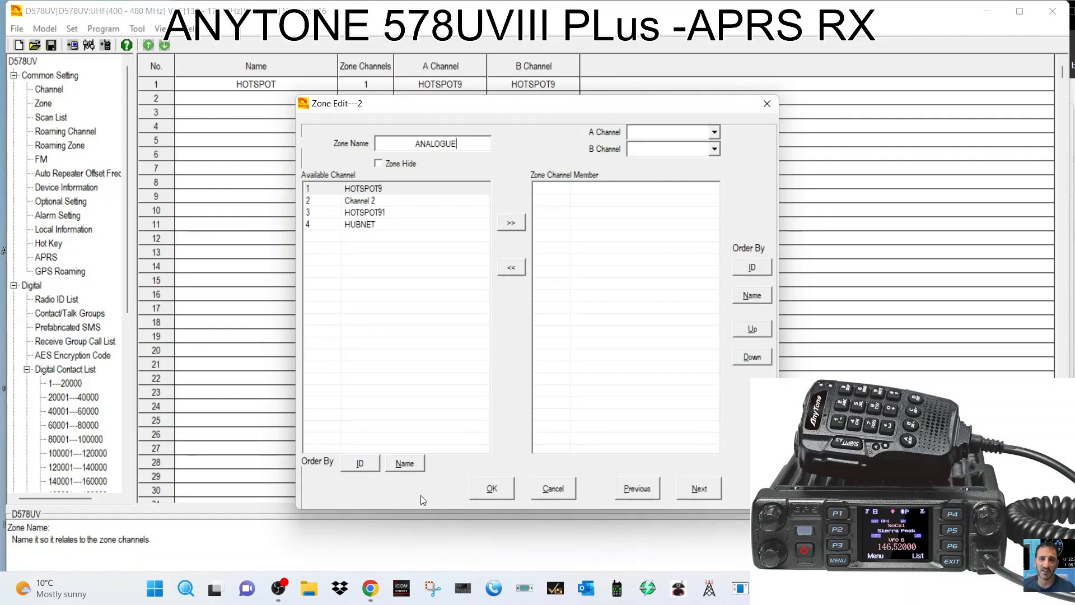
pyautogui.click(492, 489)
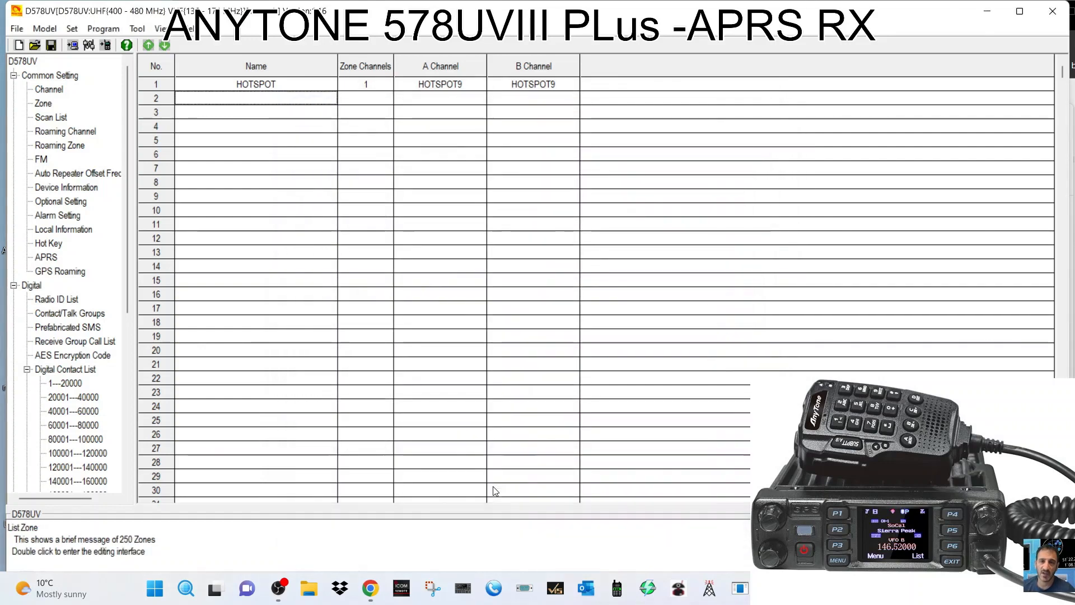
# Add HUBNET as the member channel of zone 2.
pyautogui.doubleClick(244, 103)
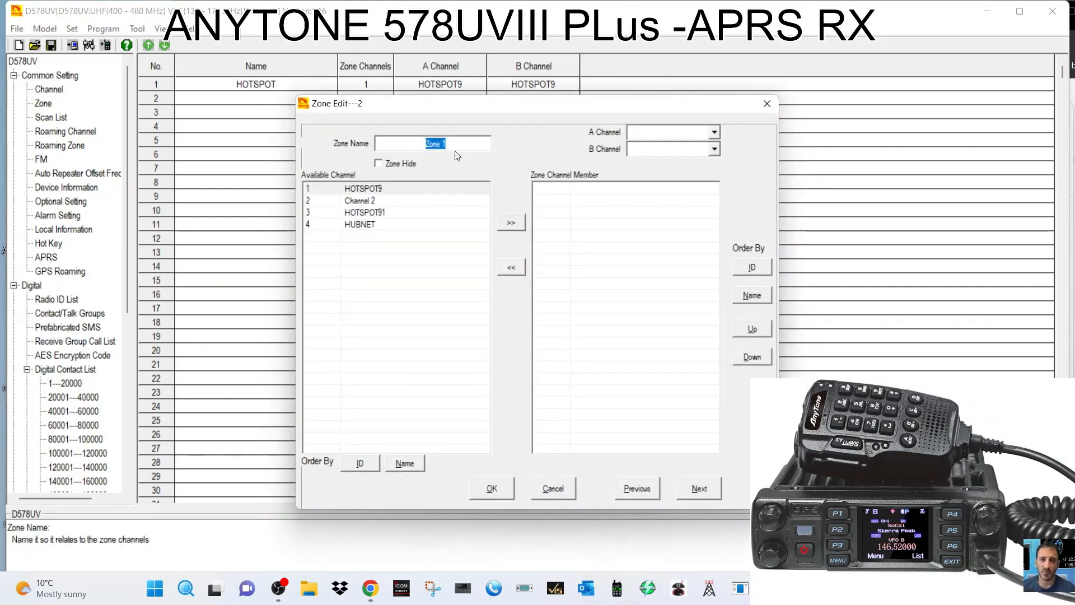
pyautogui.click(361, 225)
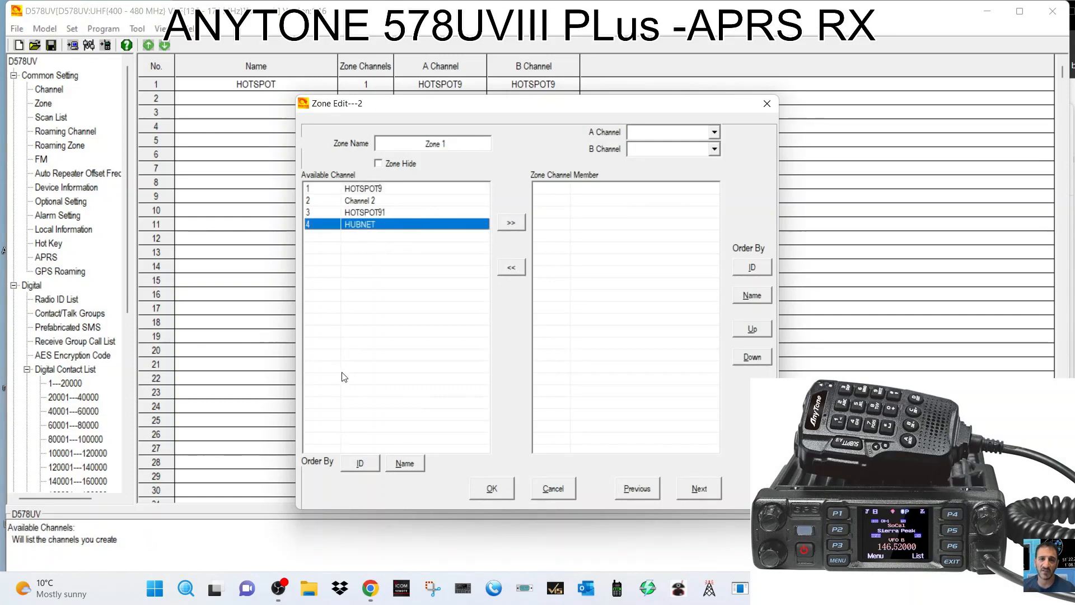
pyautogui.click(511, 224)
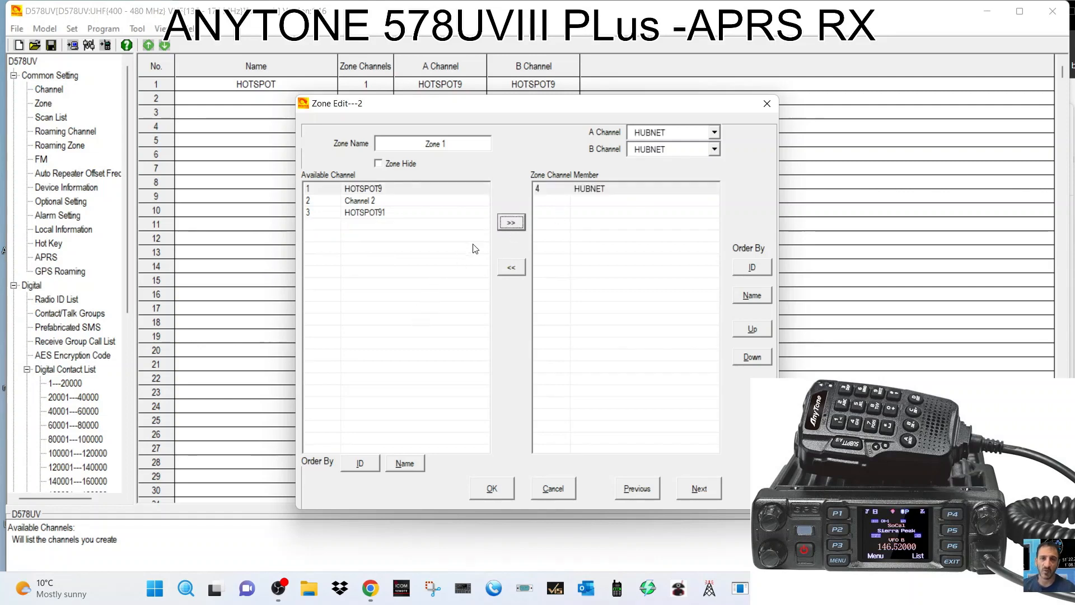
# Save zone 2 and rename it to ANALOGUE.
pyautogui.click(491, 489)
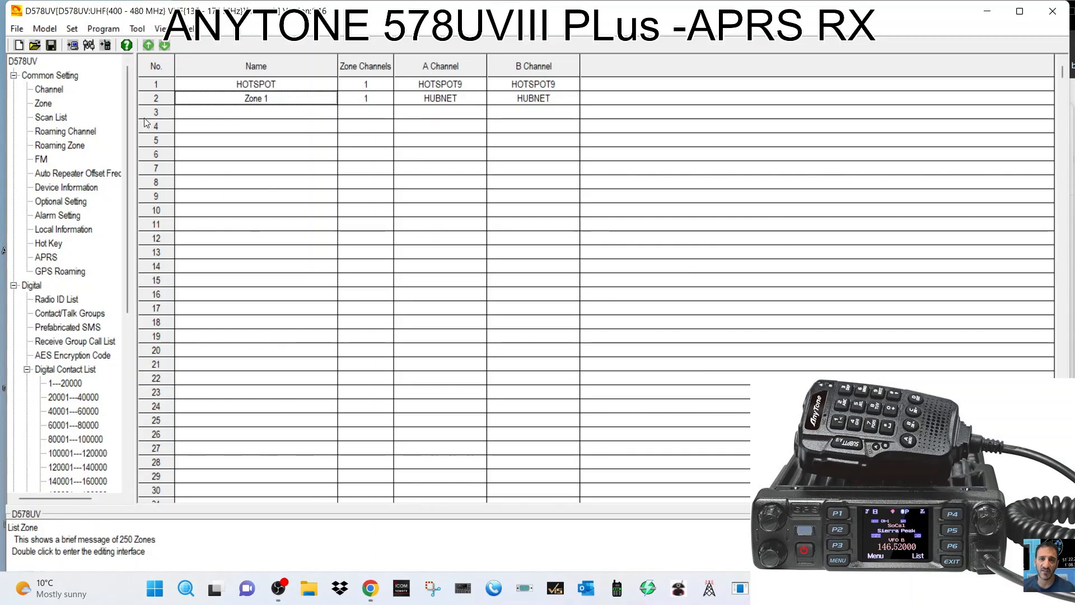
pyautogui.doubleClick(273, 99)
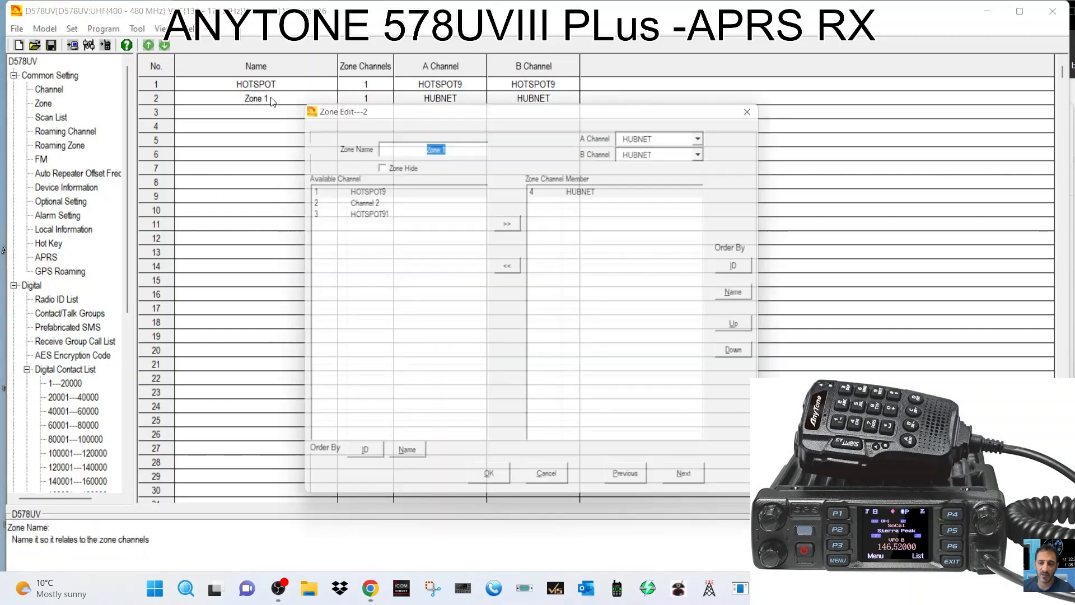
pyautogui.doubleClick(445, 144)
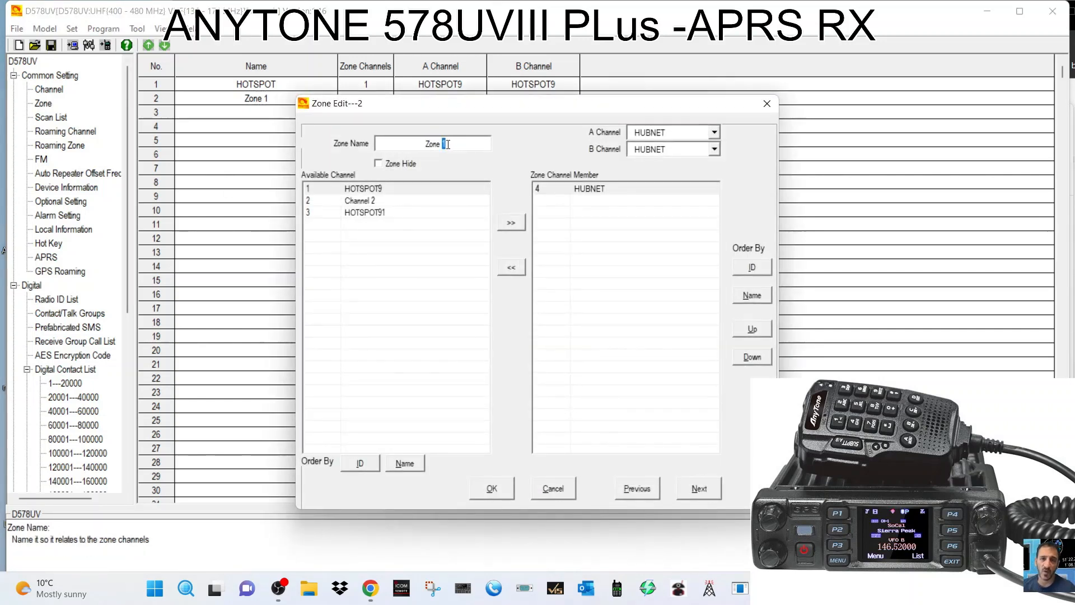
pyautogui.press('BackSpace')
pyautogui.press('BackSpace')
pyautogui.press('BackSpace')
pyautogui.press('BackSpace')
pyautogui.write('A')
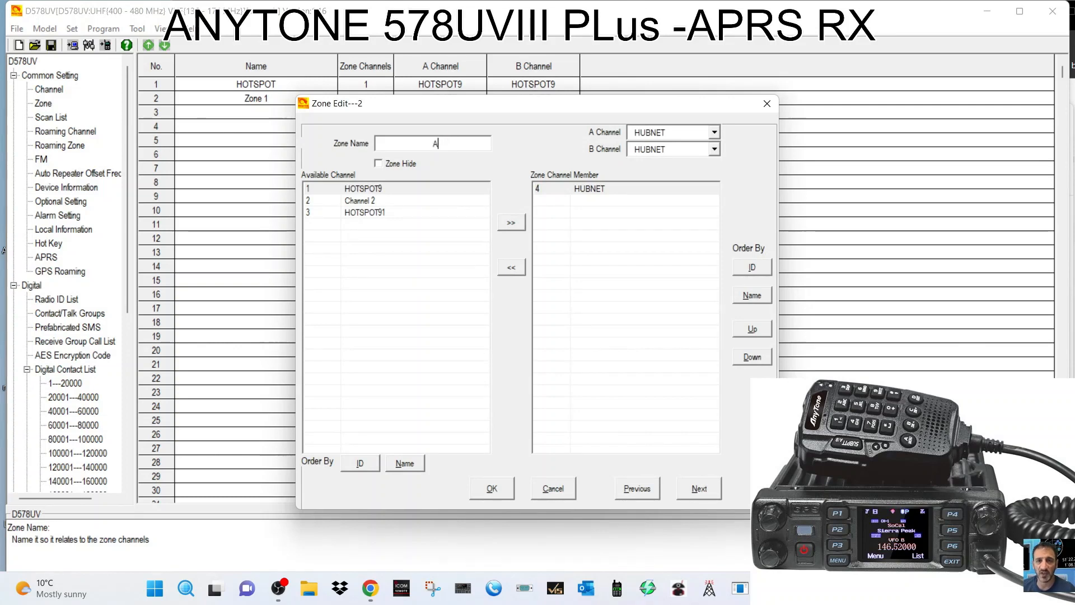
pyautogui.write('NALOGUE')
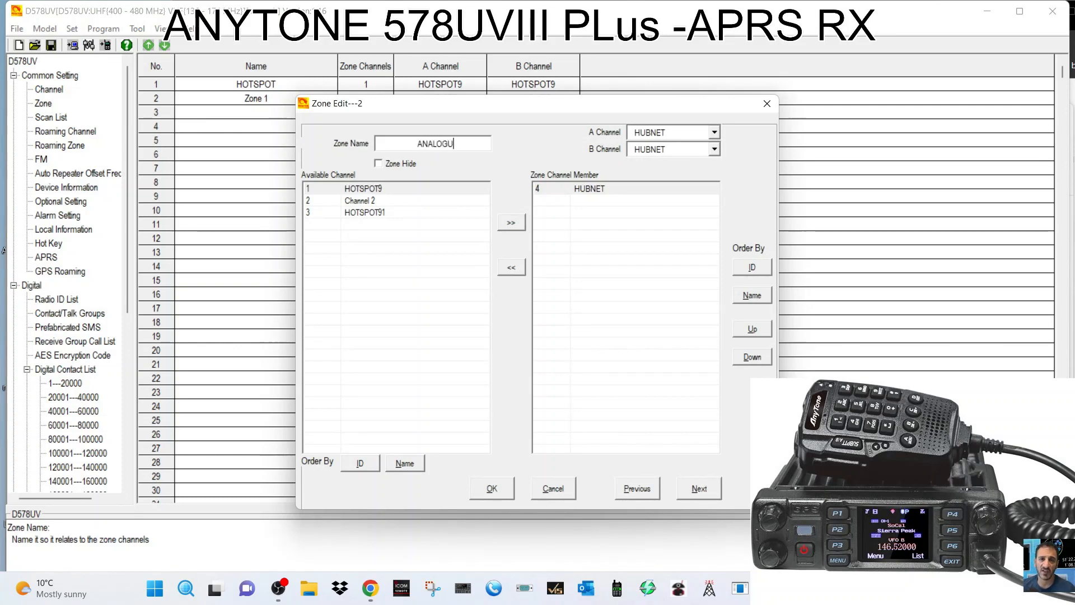
pyautogui.click(492, 489)
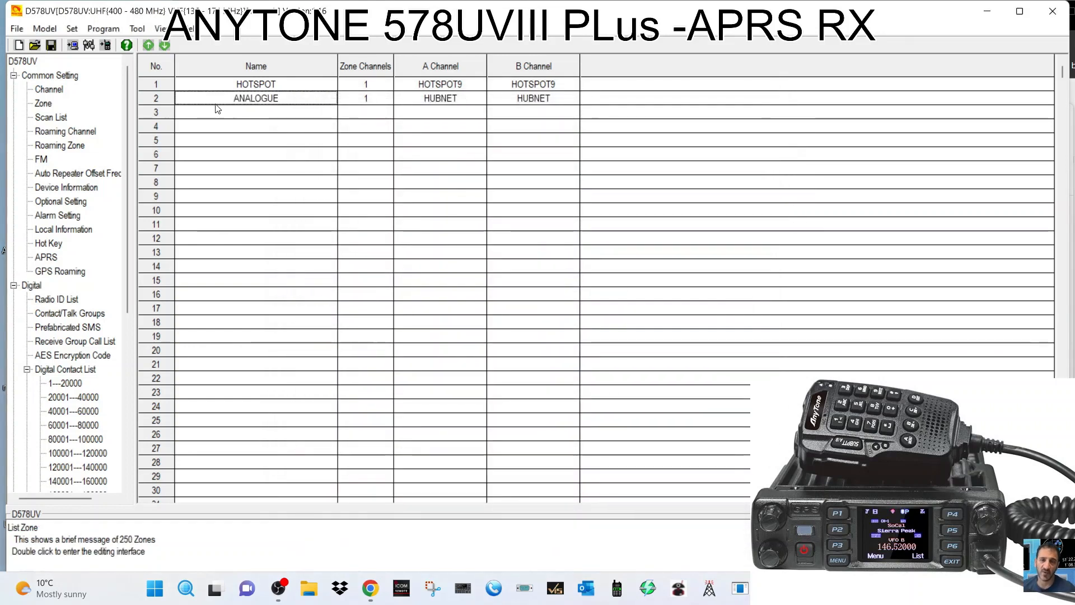
# Review the ANALOGUE and HOTSPOT zones without changing them.
pyautogui.click(53, 104)
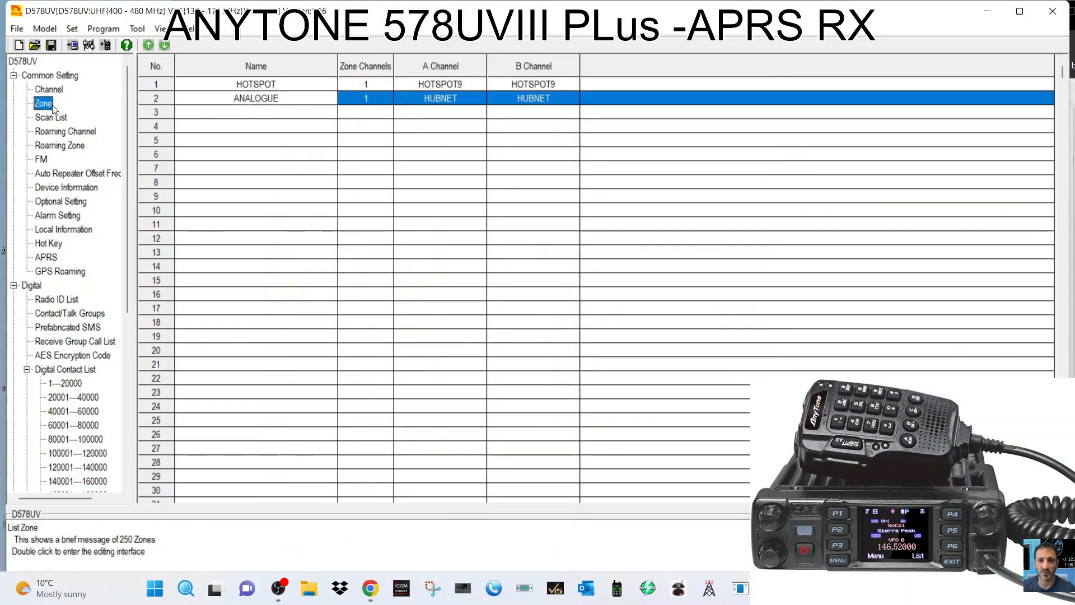
pyautogui.click(285, 101)
pyautogui.doubleClick(286, 101)
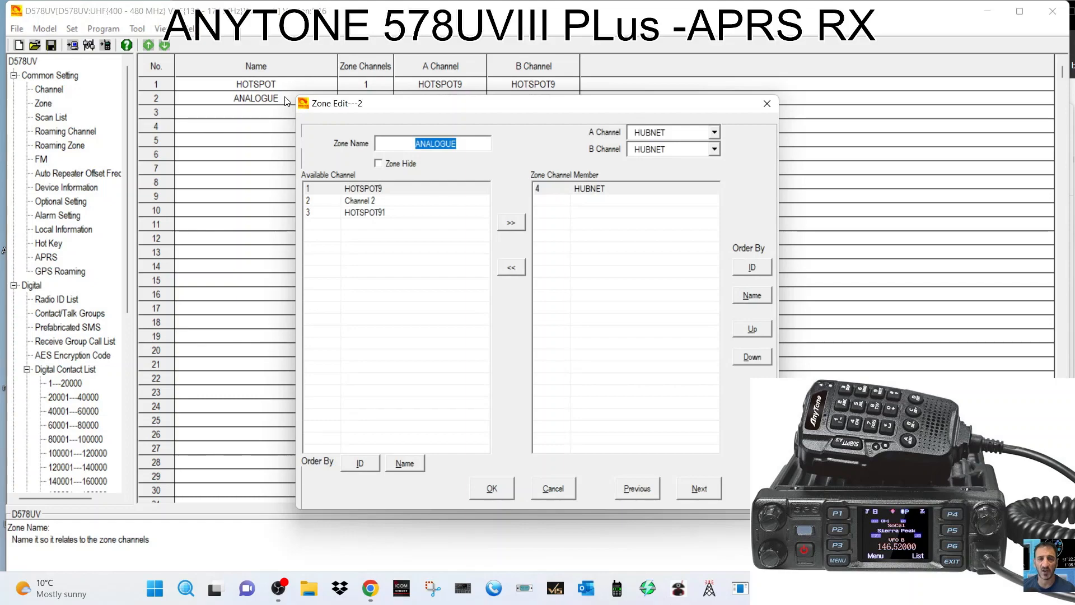
pyautogui.click(769, 106)
pyautogui.doubleClick(255, 87)
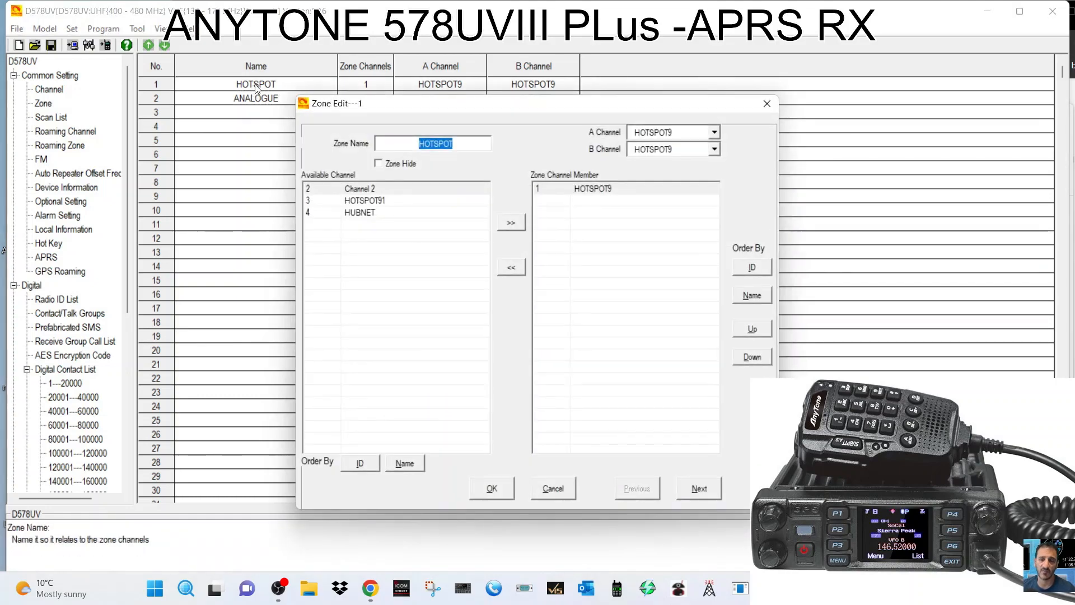
pyautogui.click(767, 104)
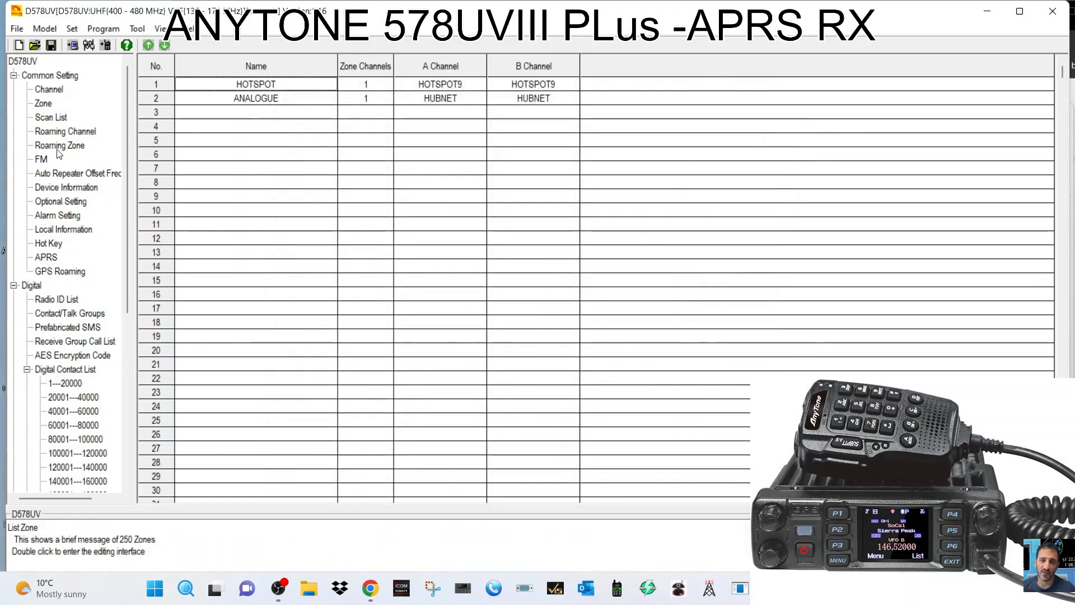
pyautogui.click(46, 104)
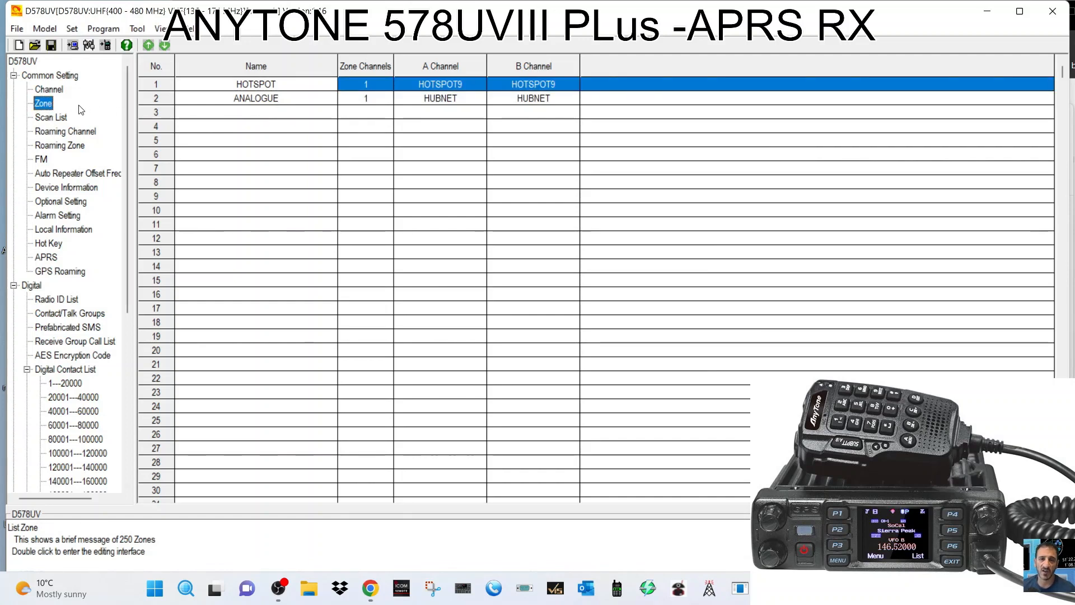
# Create zone 3 named DIGITAL CHANNEKS containing the HOTSPOT91 channel.
pyautogui.doubleClick(243, 111)
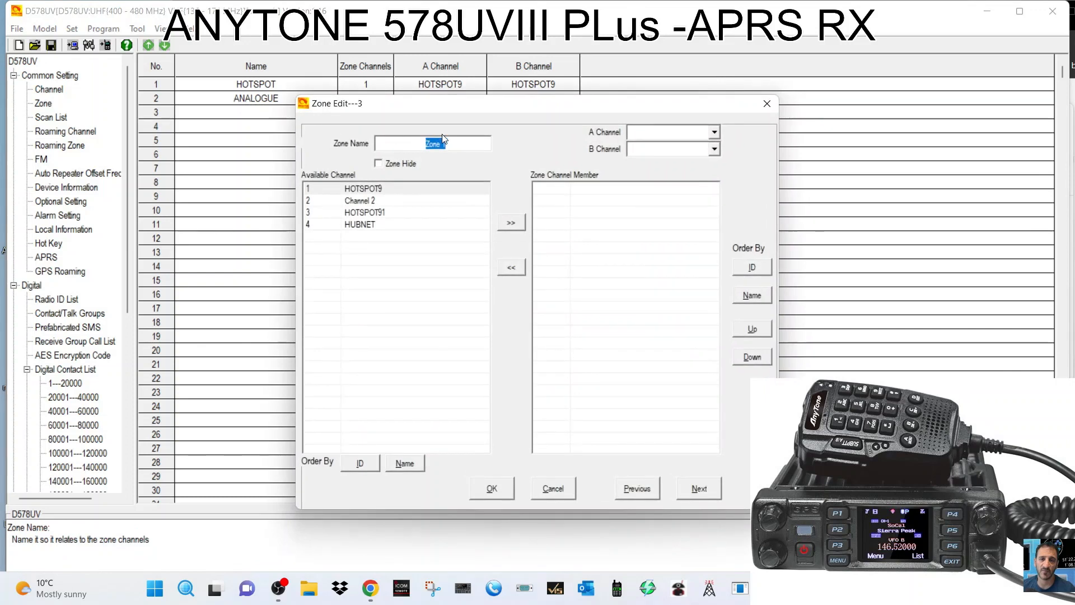
pyautogui.write('DIGI')
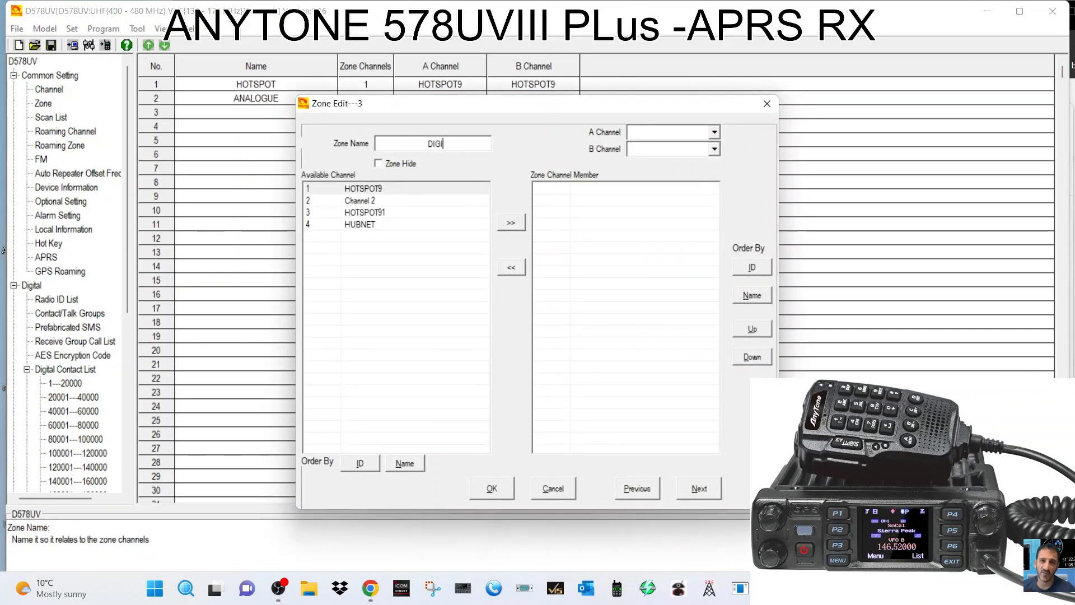
pyautogui.write('TAL CHA')
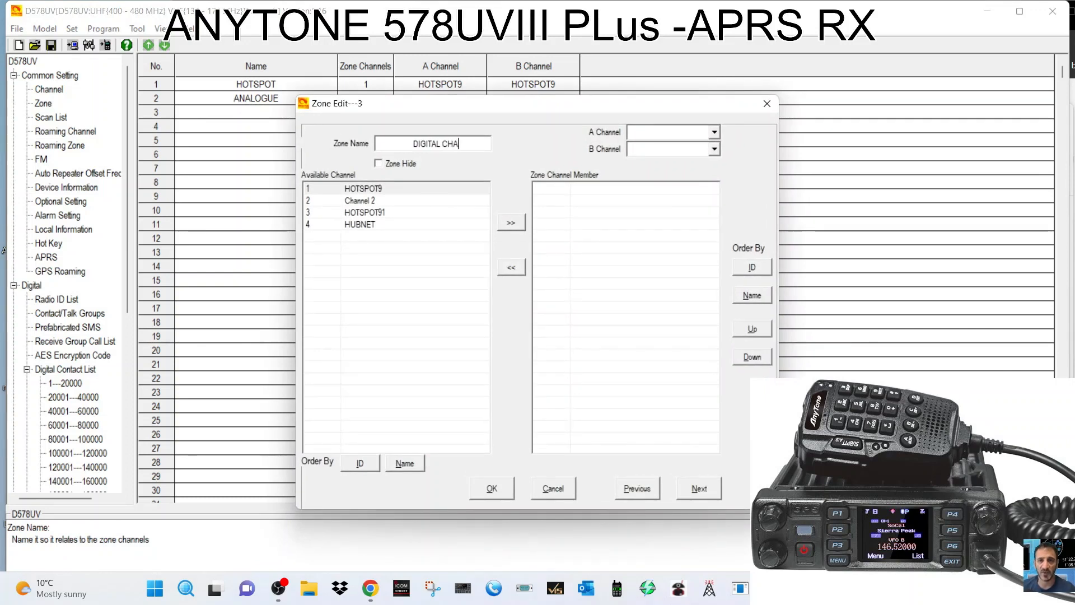
pyautogui.write('NNEKS')
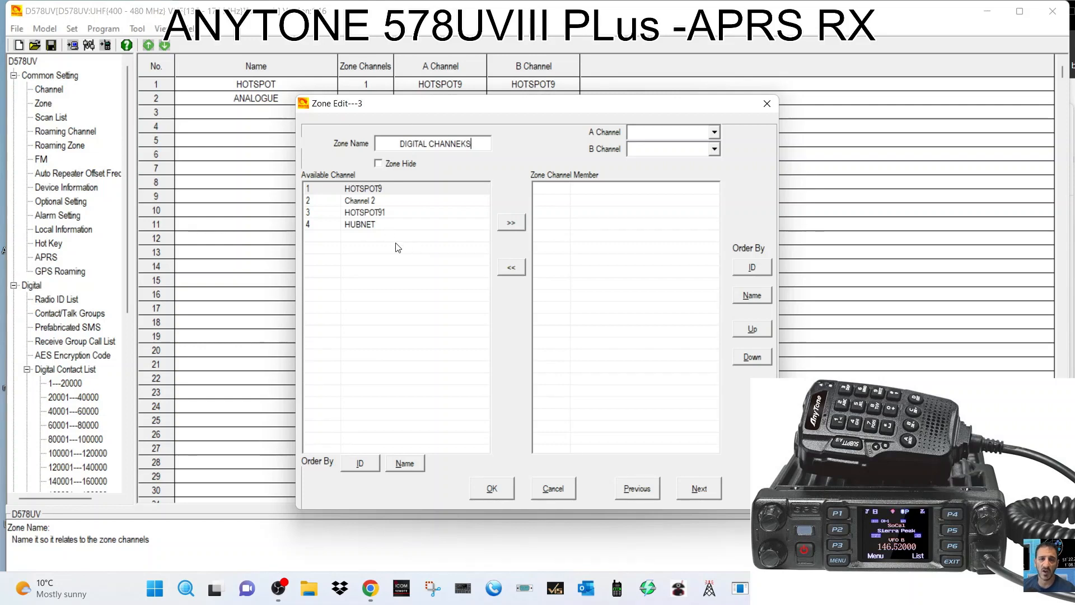
pyautogui.click(382, 213)
pyautogui.click(518, 224)
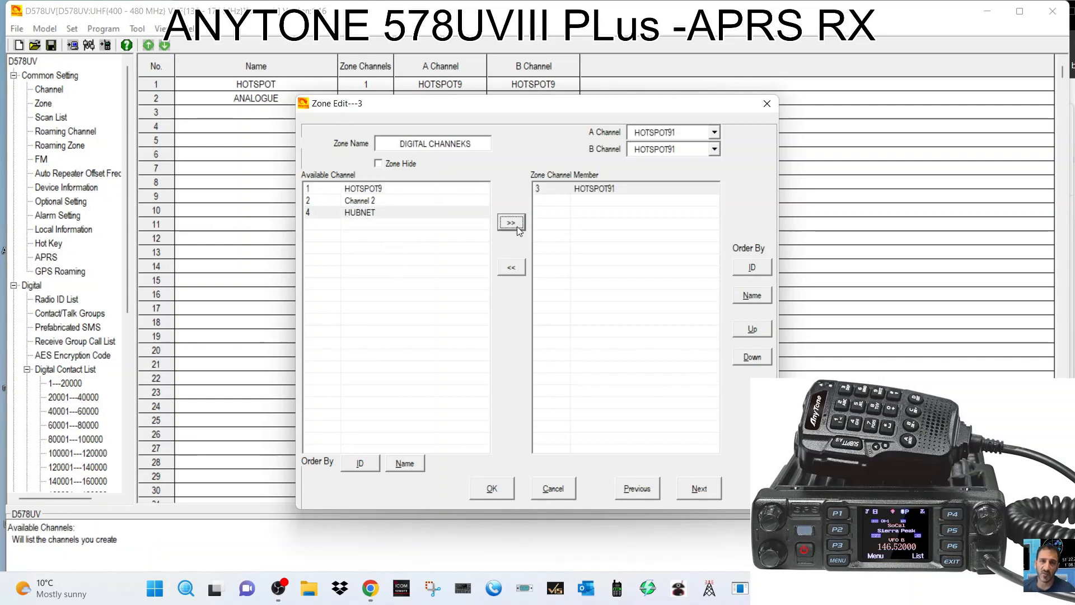
pyautogui.click(491, 489)
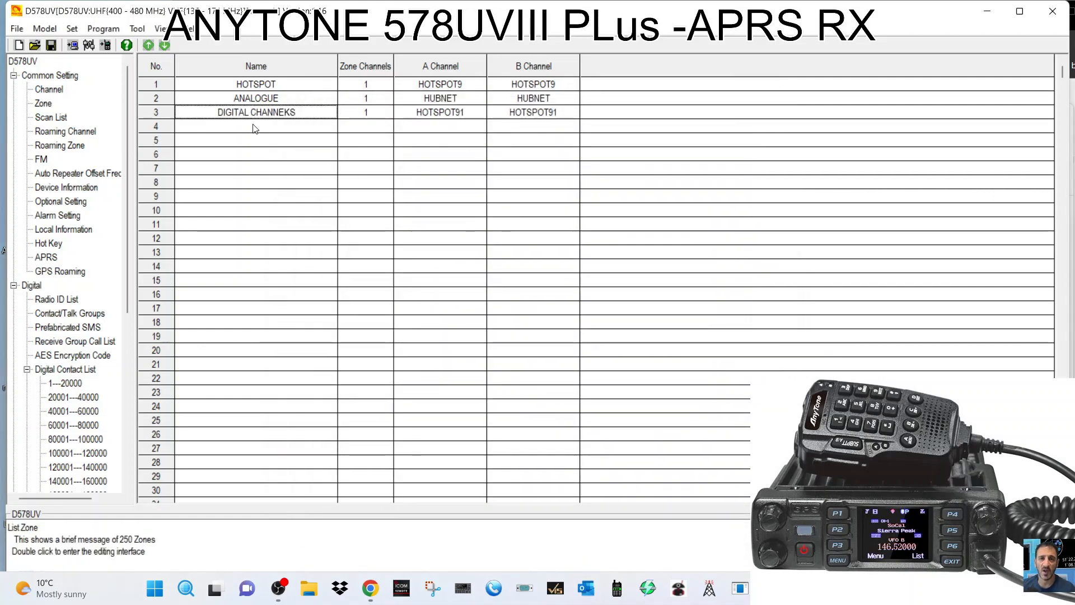
# Correct zone 3's name to DIGITAL CHANNELS and return to the channel list.
pyautogui.doubleClick(278, 115)
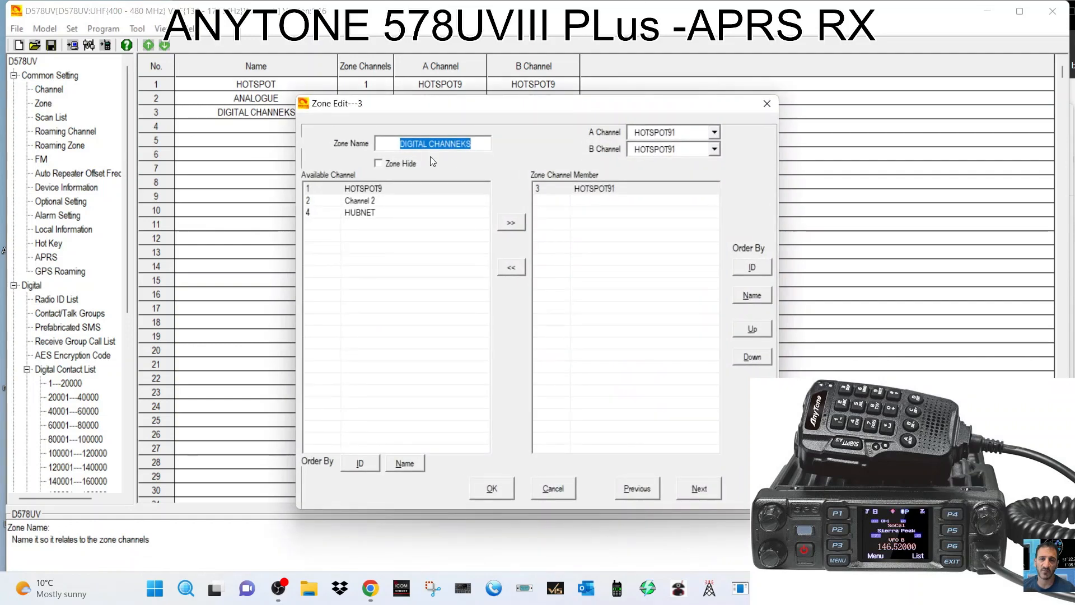
pyautogui.click(468, 145)
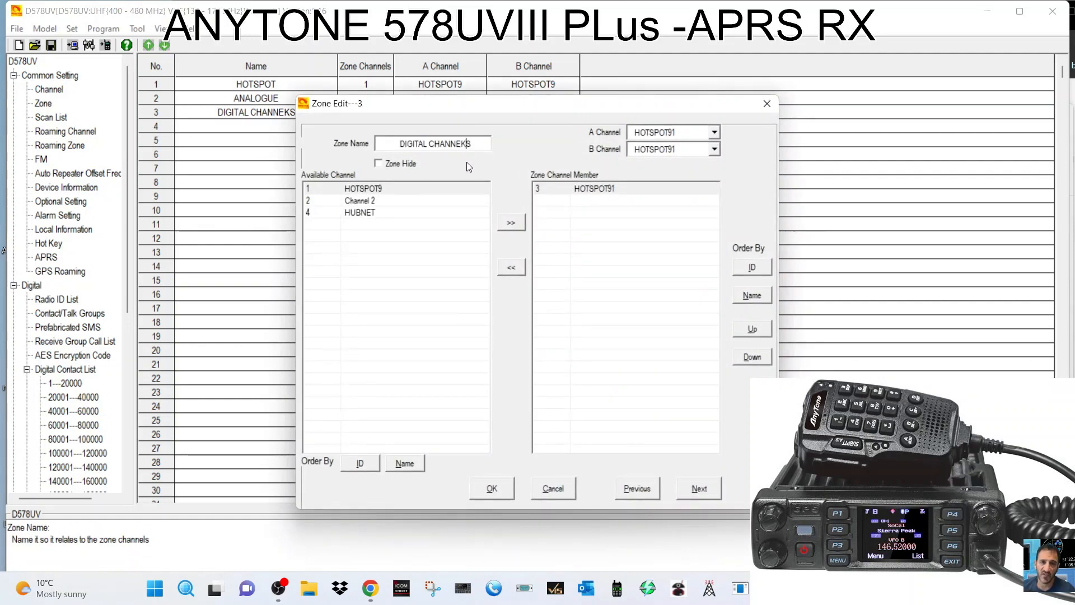
pyautogui.press('BackSpace')
pyautogui.write('L')
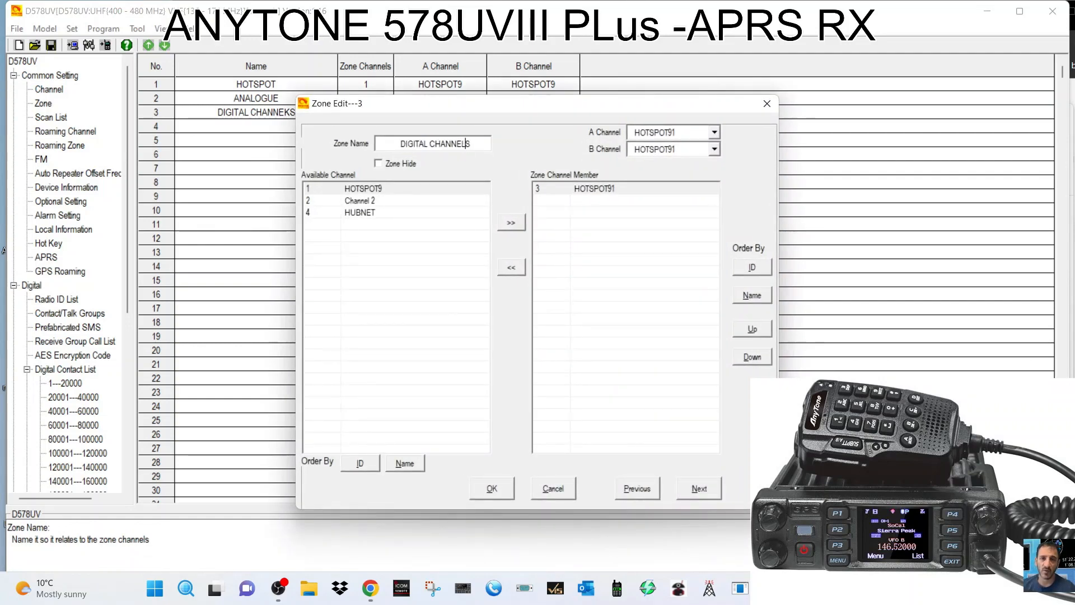
pyautogui.click(489, 492)
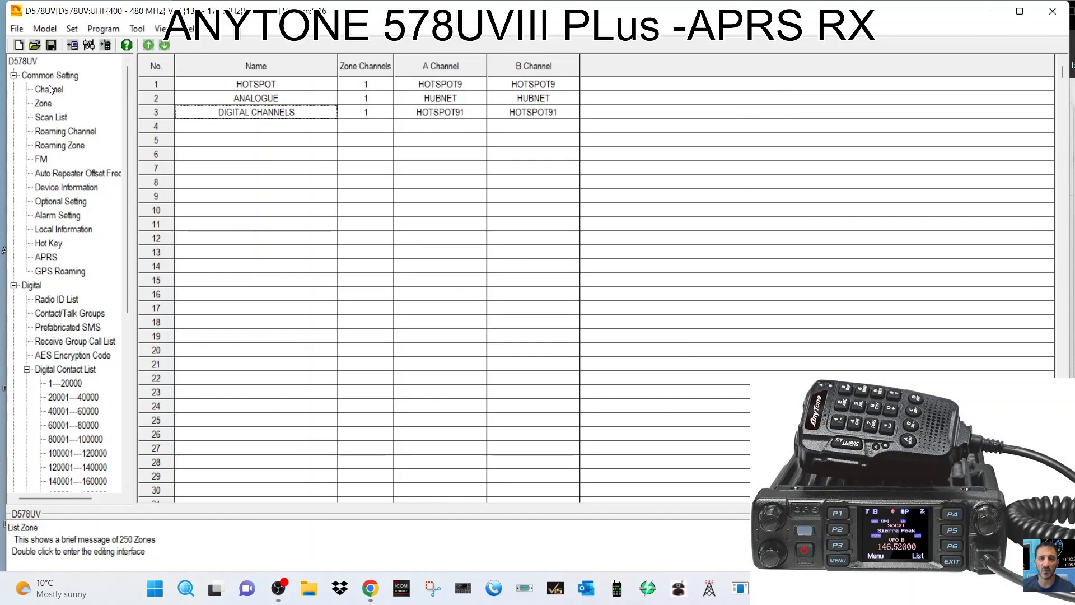
pyautogui.click(35, 91)
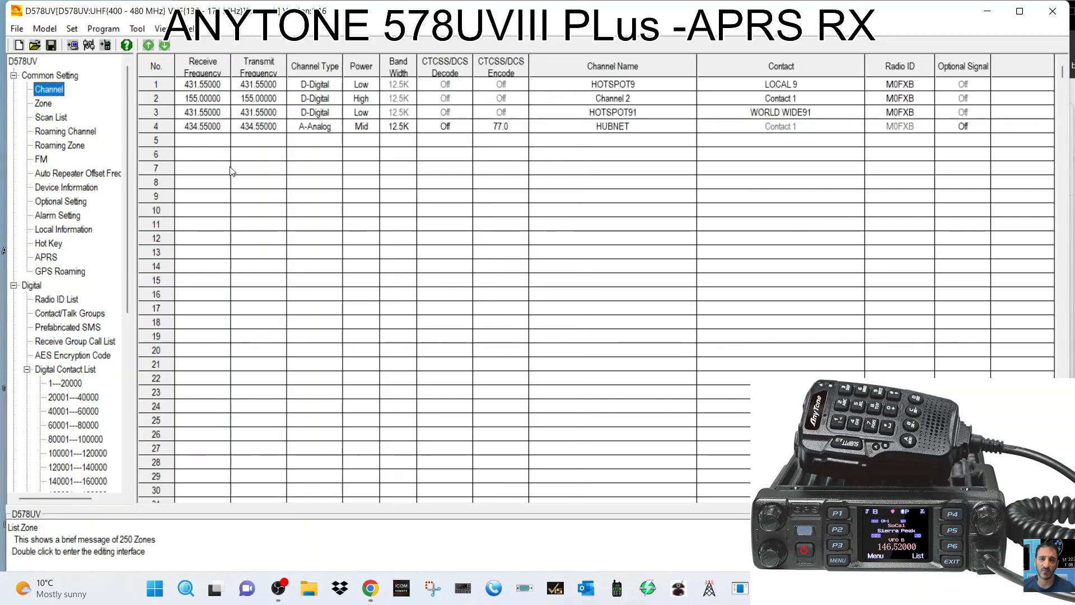
# Name new channel 5 GB3WR, receiving on 145.600 and transmitting on 145.0000.
pyautogui.doubleClick(210, 145)
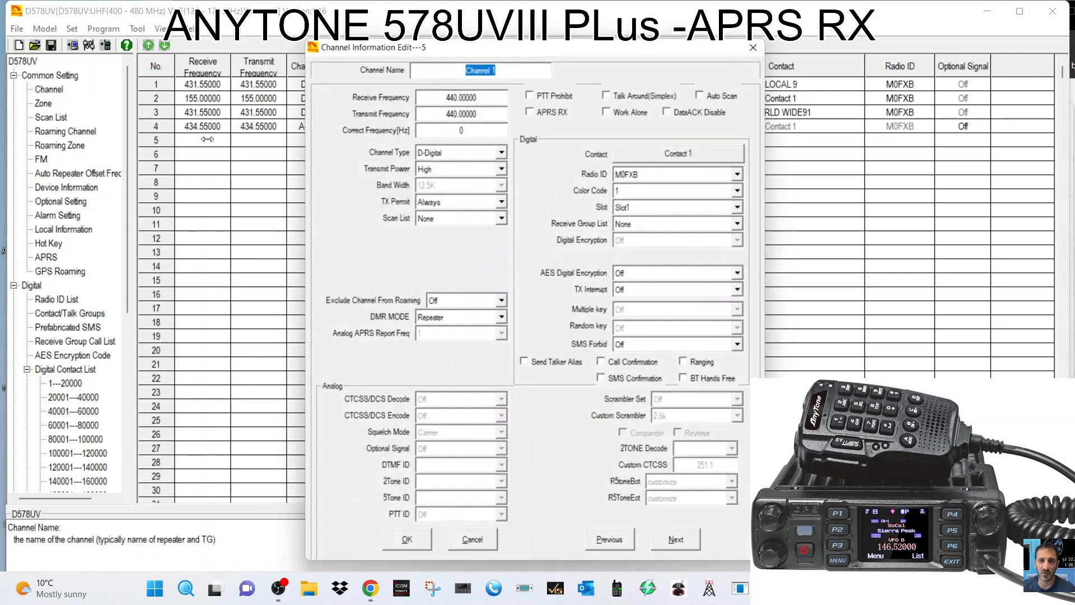
pyautogui.click(761, 45)
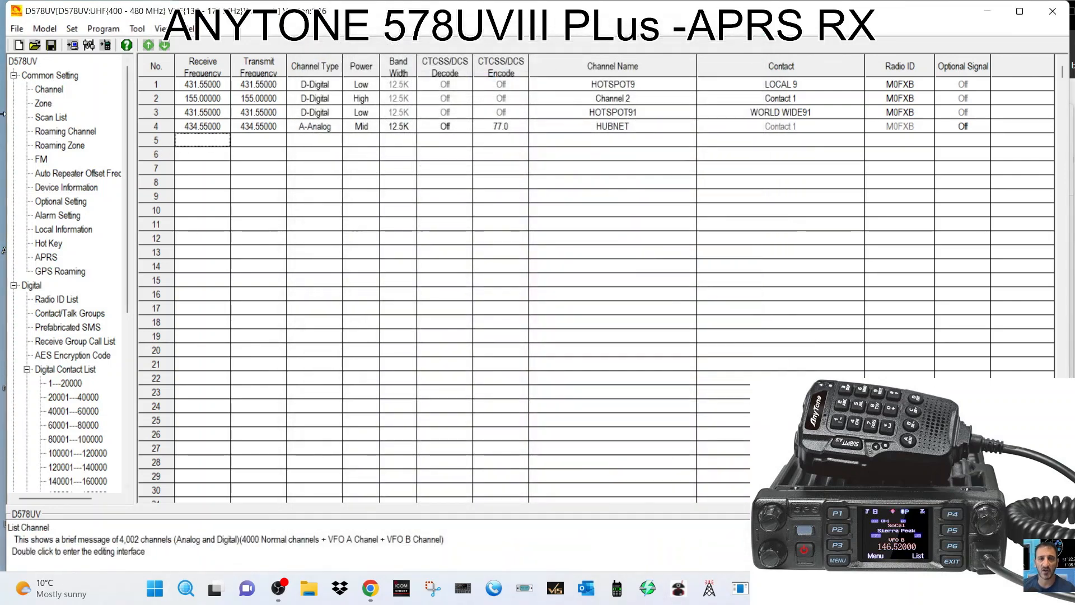
pyautogui.doubleClick(206, 143)
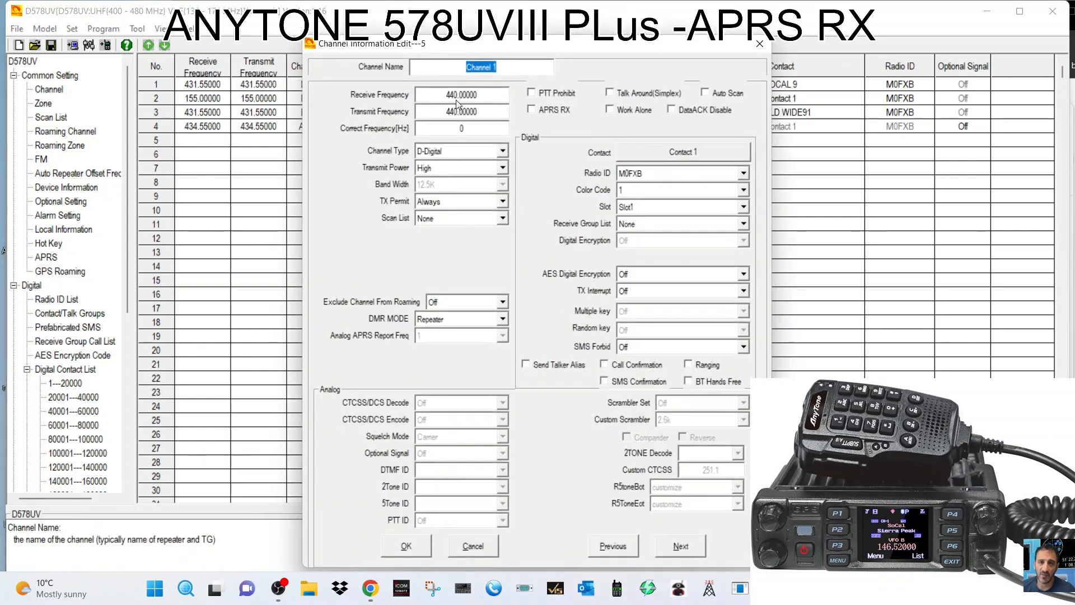
pyautogui.write('G')
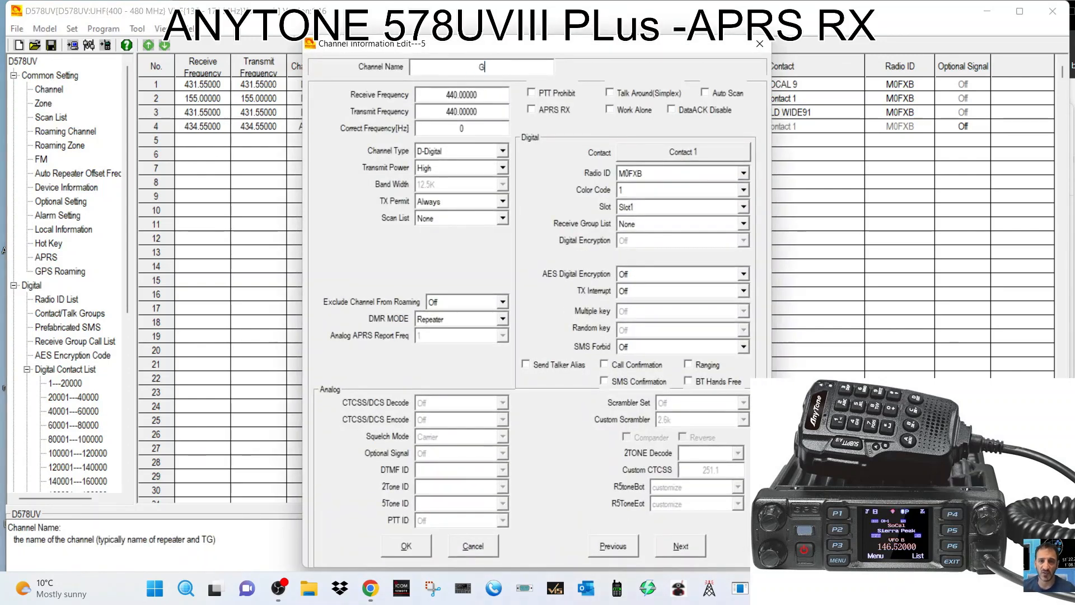
pyautogui.write('B3WR')
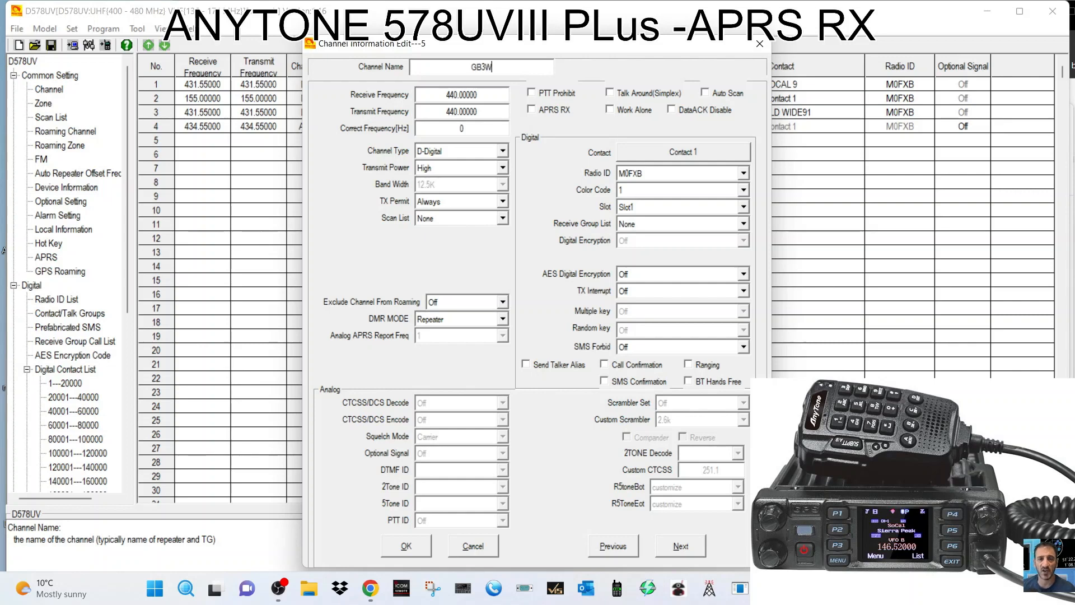
pyautogui.doubleClick(477, 94)
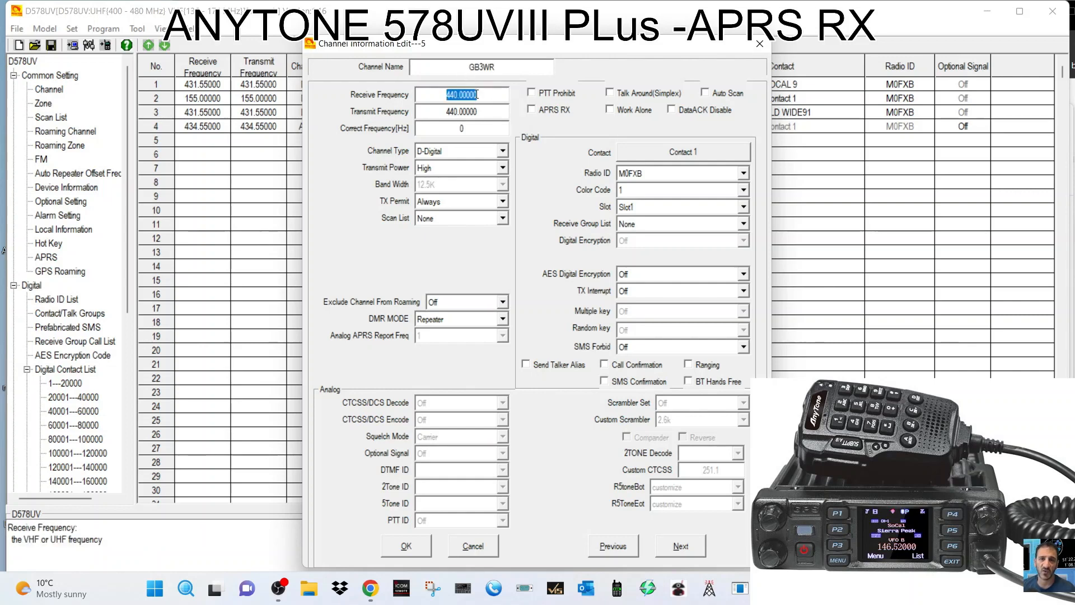
pyautogui.write('145')
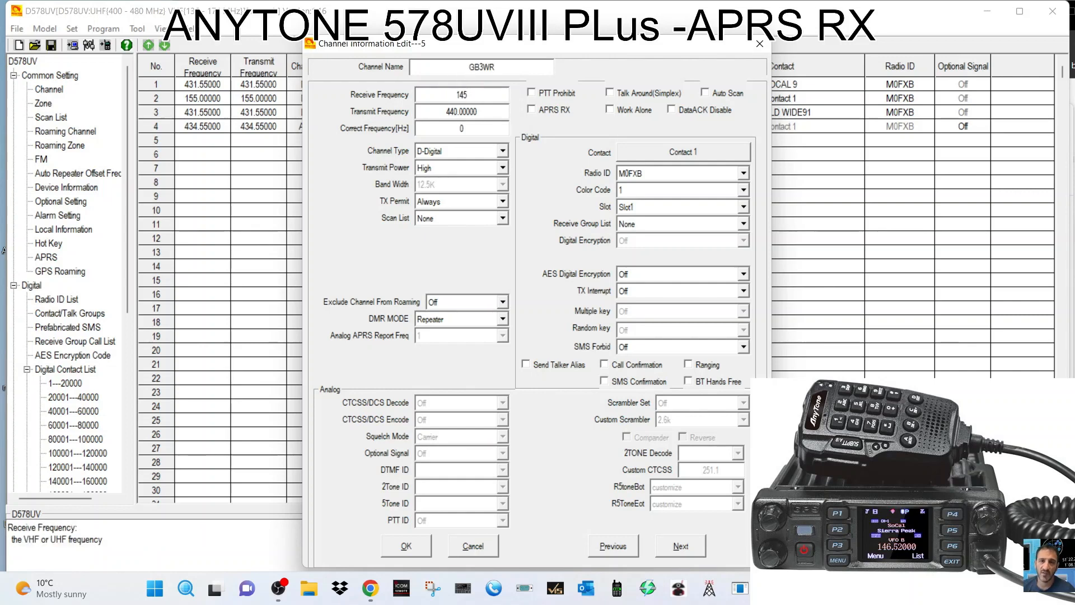
pyautogui.write('.600')
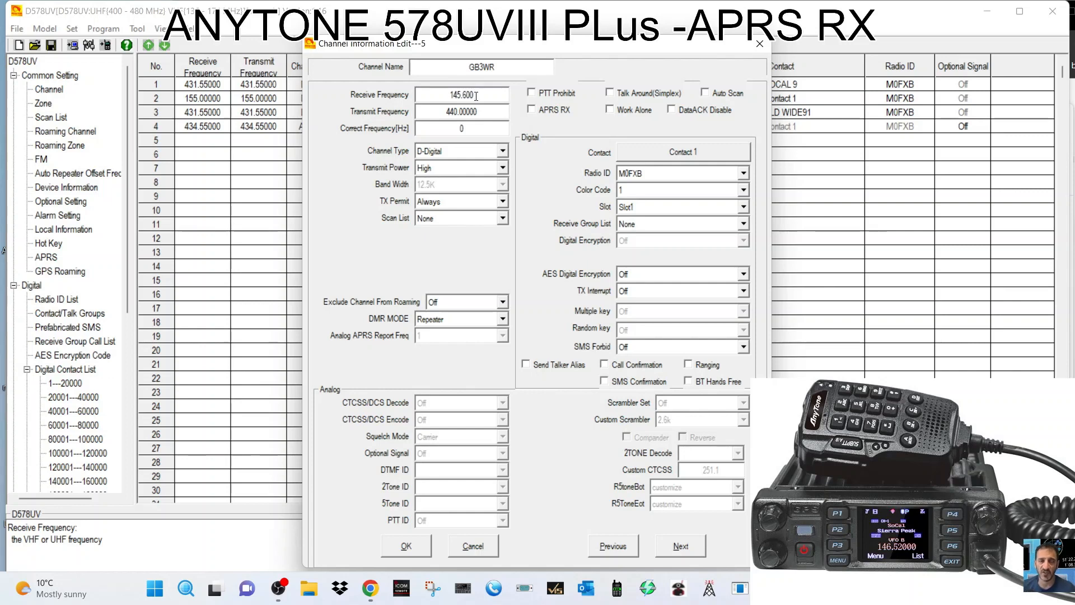
pyautogui.doubleClick(475, 112)
pyautogui.write('1')
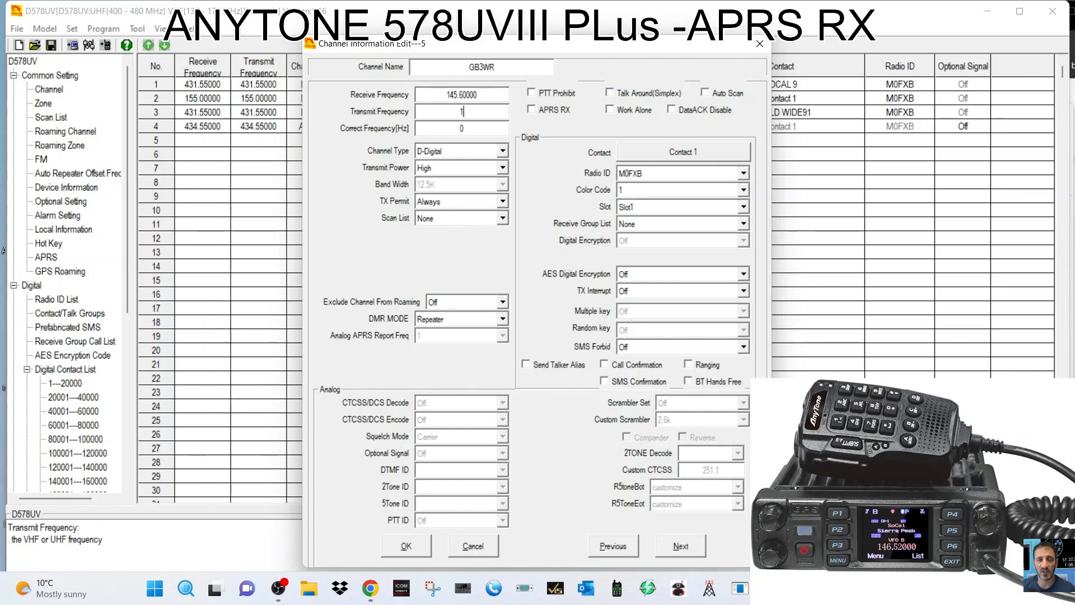
pyautogui.write('45.000')
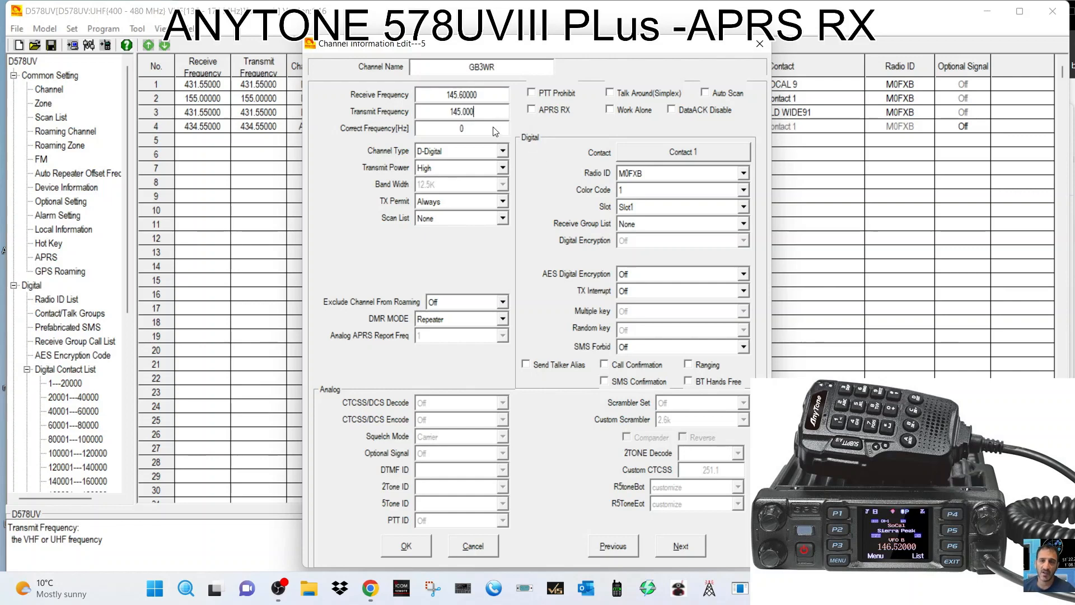
pyautogui.write('0')
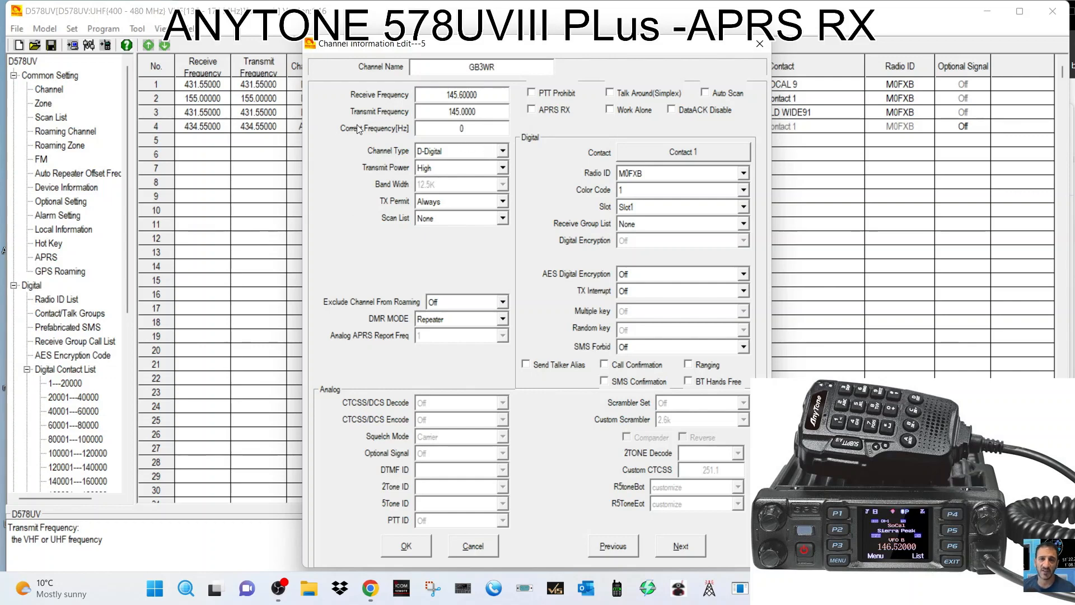
pyautogui.click(498, 152)
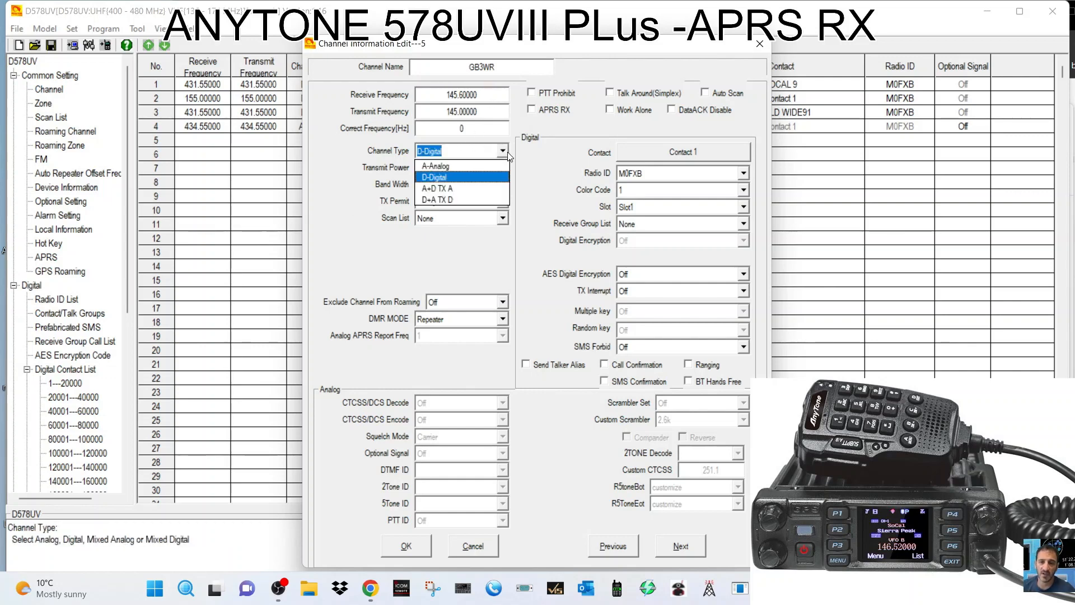
# Make GB3WR an analog channel with a 94.8 CTCSS encode tone.
pyautogui.click(460, 165)
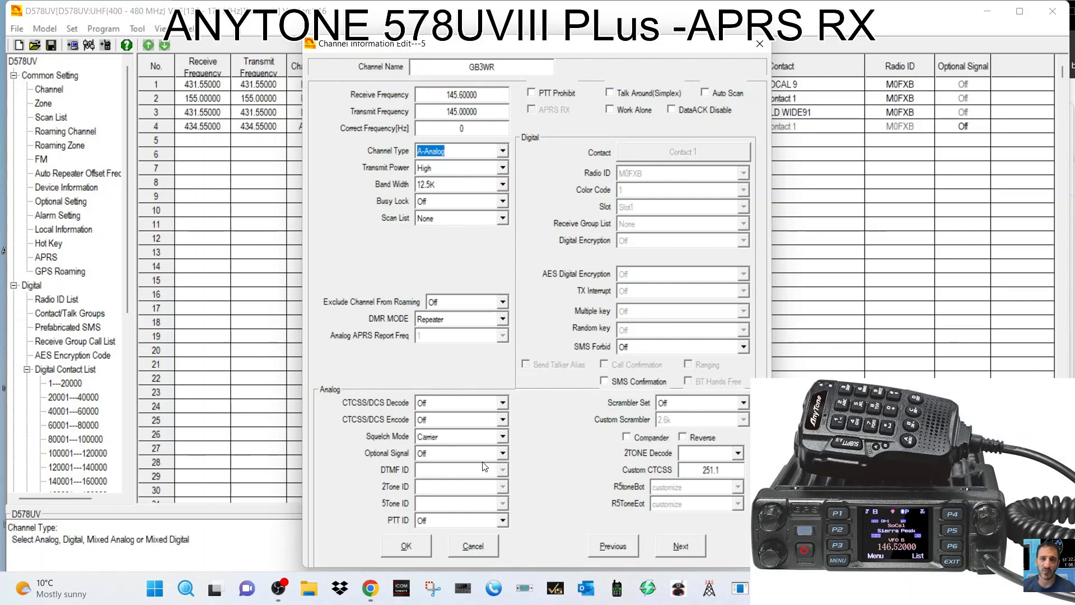
pyautogui.click(502, 420)
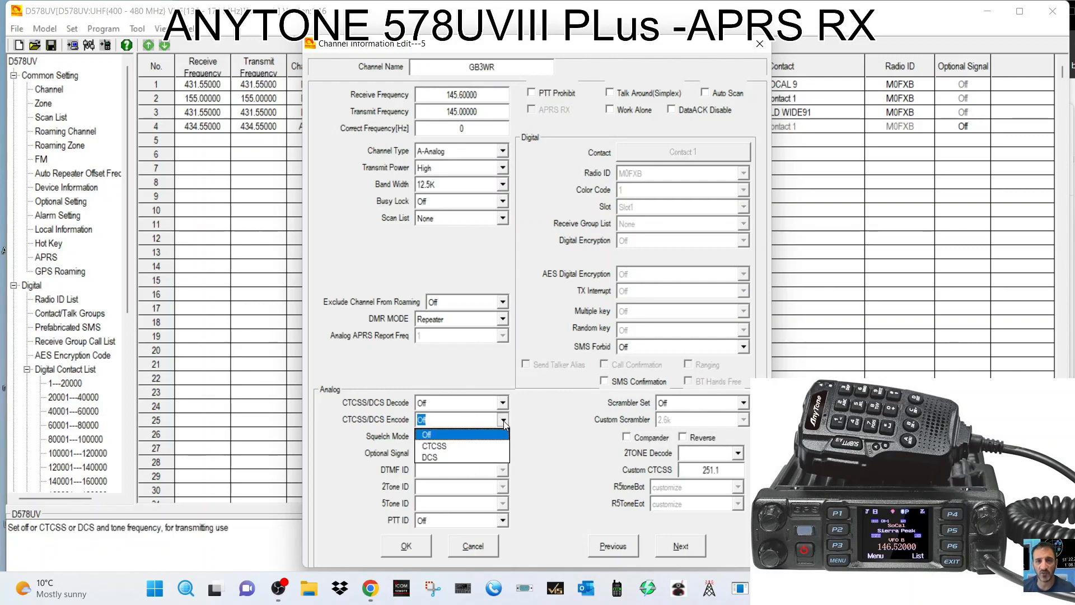
pyautogui.click(483, 445)
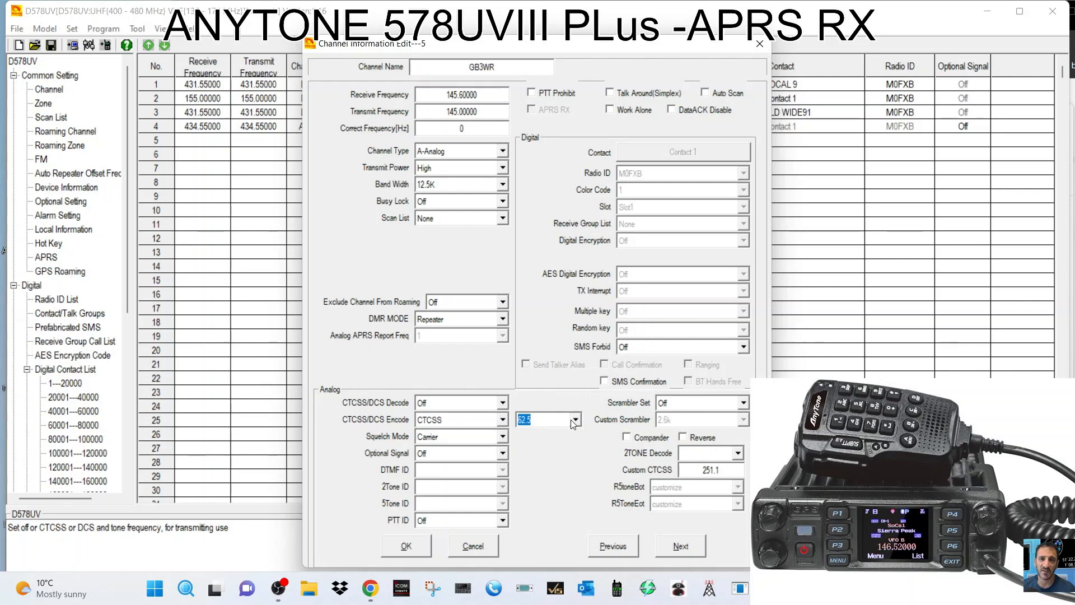
pyautogui.click(575, 420)
pyautogui.click(577, 513)
pyautogui.click(578, 514)
pyautogui.click(577, 514)
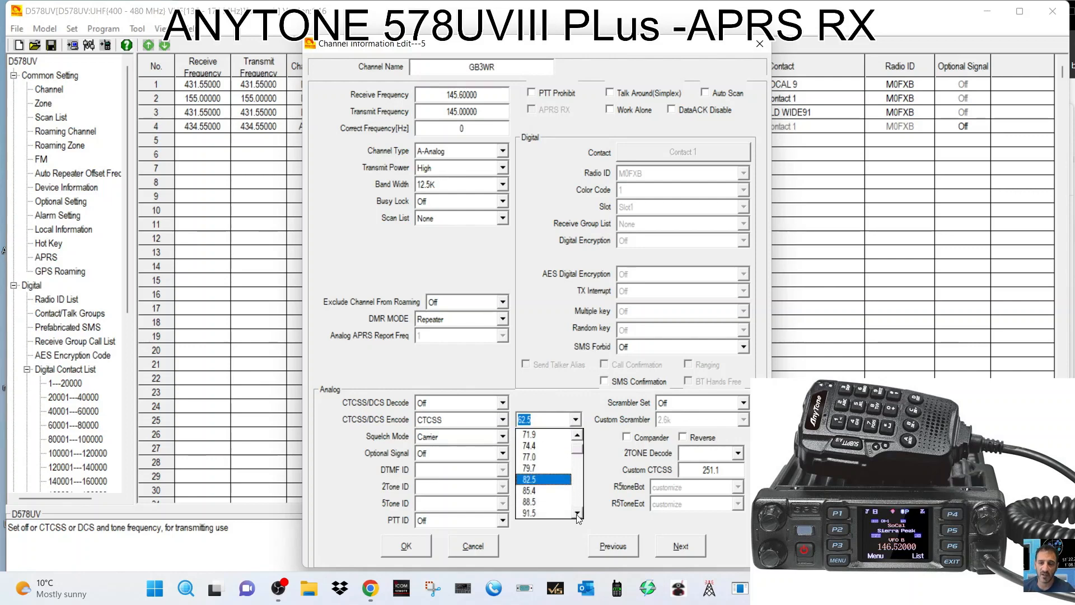
pyautogui.click(577, 513)
pyautogui.click(577, 513)
pyautogui.click(578, 513)
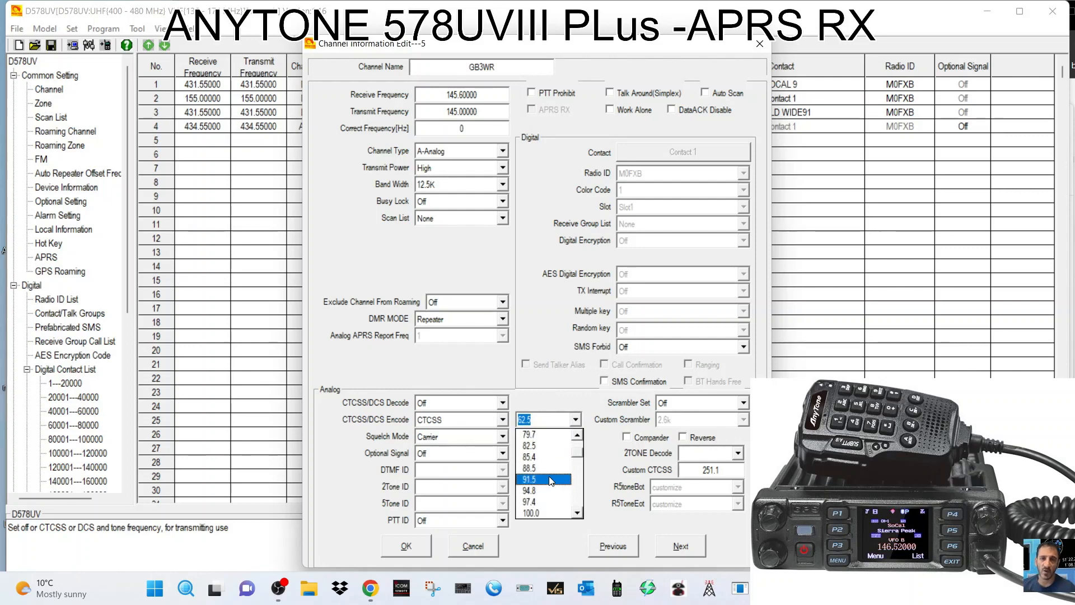
pyautogui.click(553, 490)
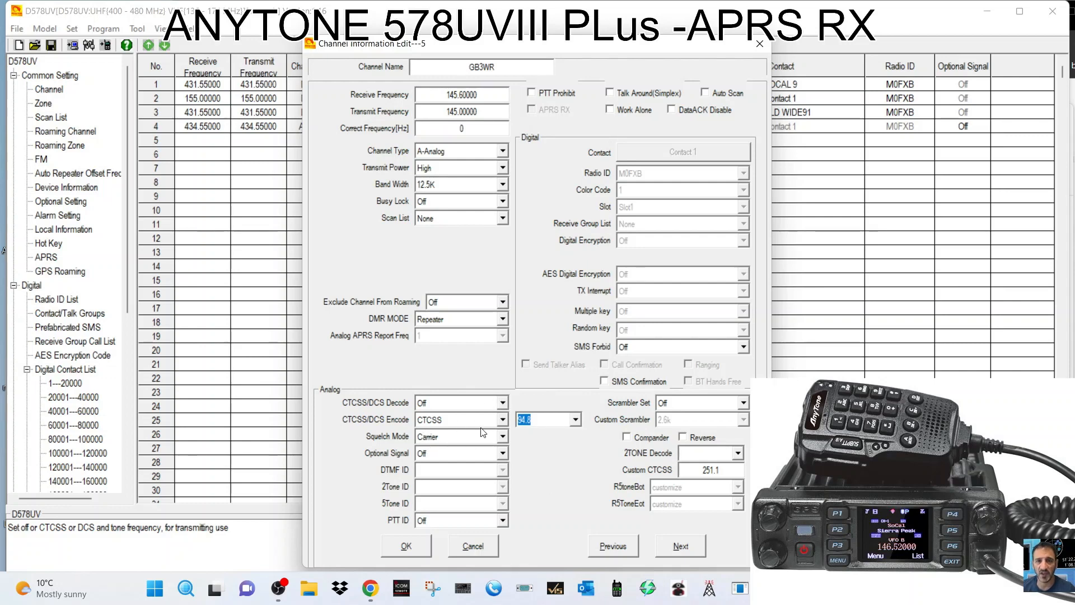
# Keep CTCSS encoding and High transmit power, then save channel 5.
pyautogui.click(502, 420)
pyautogui.click(503, 423)
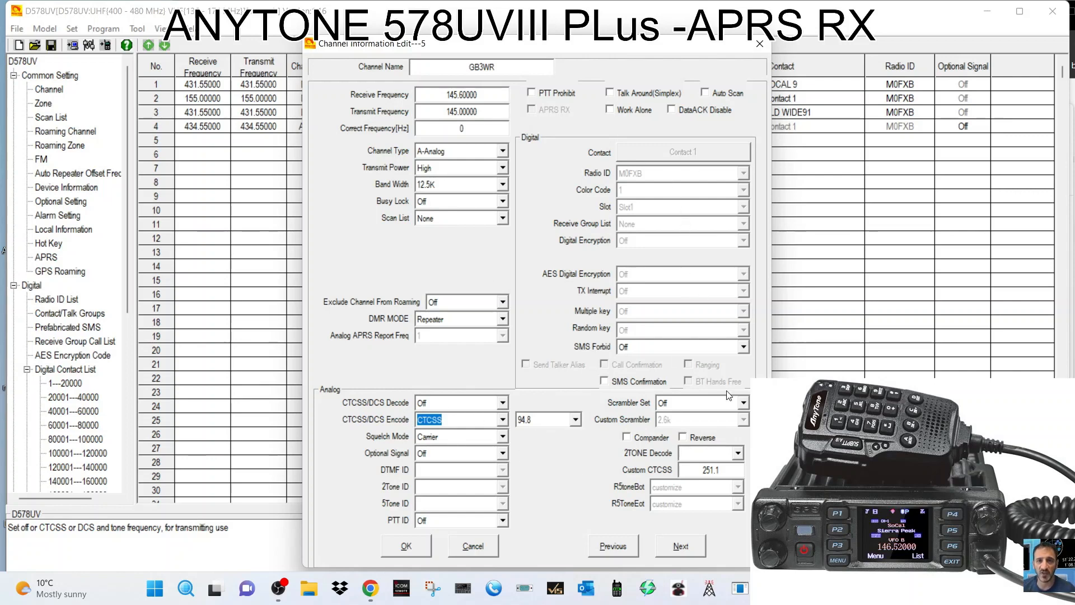
pyautogui.click(502, 168)
pyautogui.click(503, 170)
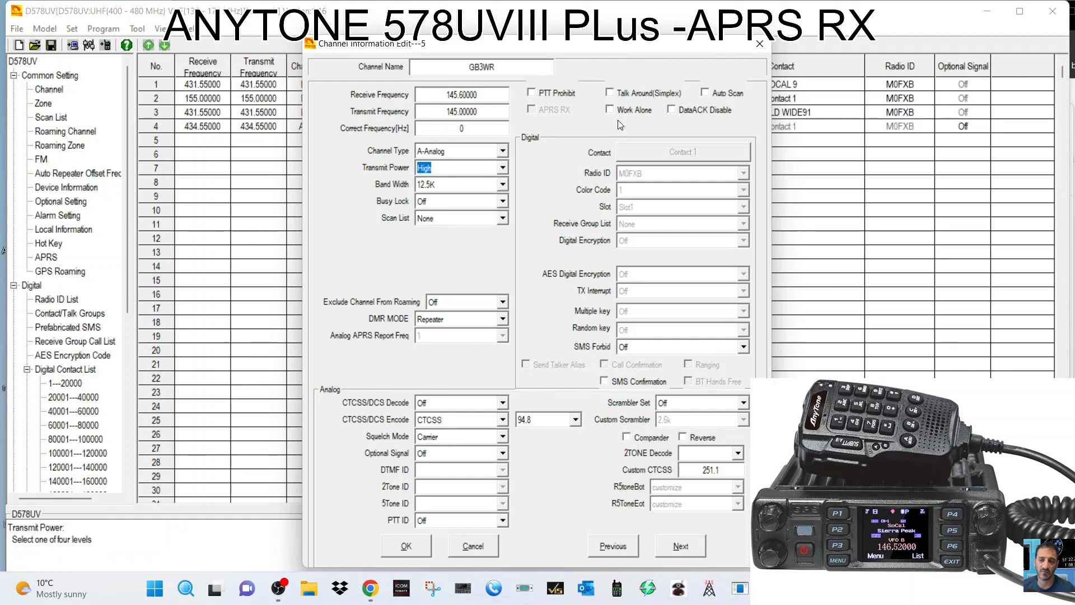
pyautogui.click(416, 548)
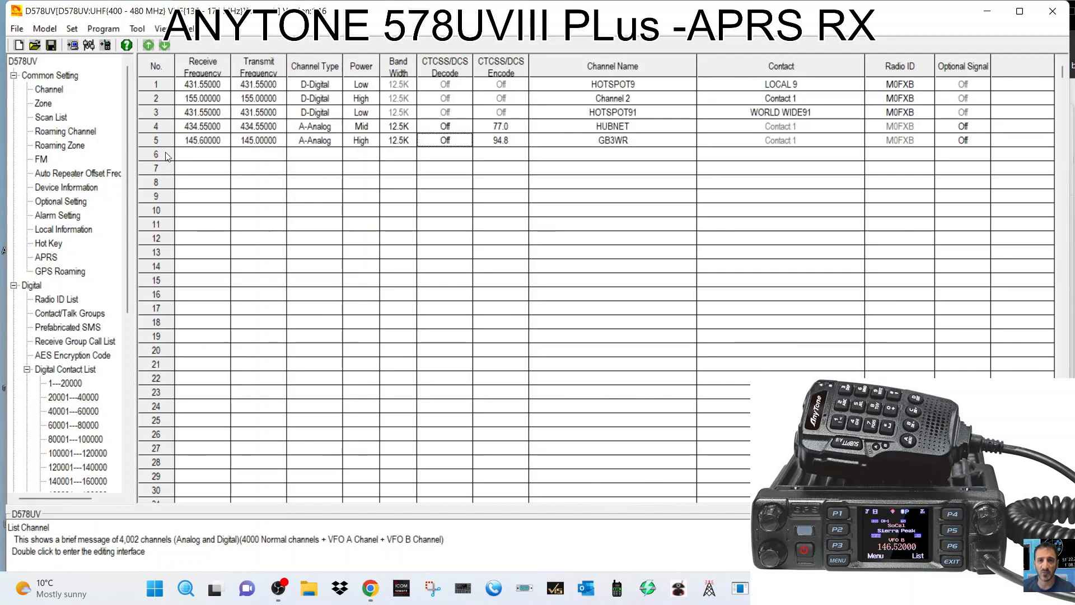
# Add GB3WR to the ANALOGUE zone after HUBNET, giving it two channels.
pyautogui.click(47, 106)
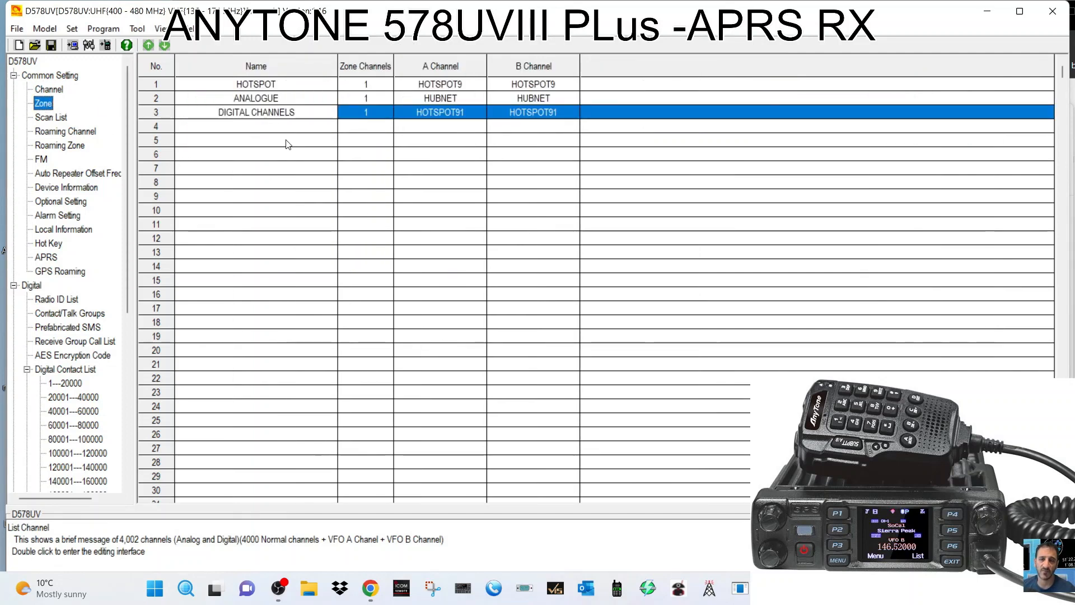
pyautogui.doubleClick(251, 99)
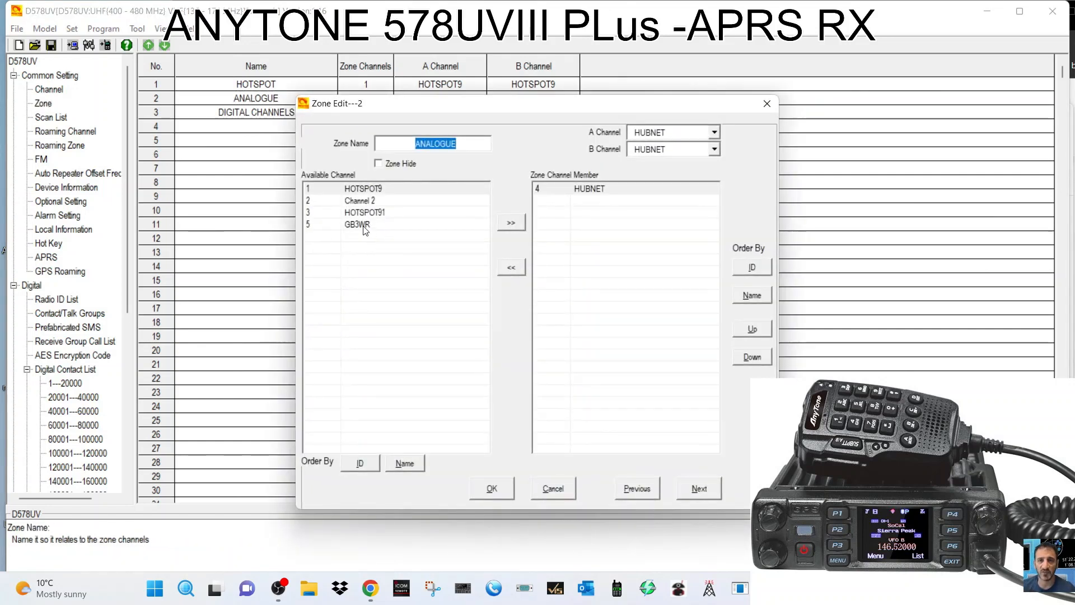
pyautogui.click(358, 224)
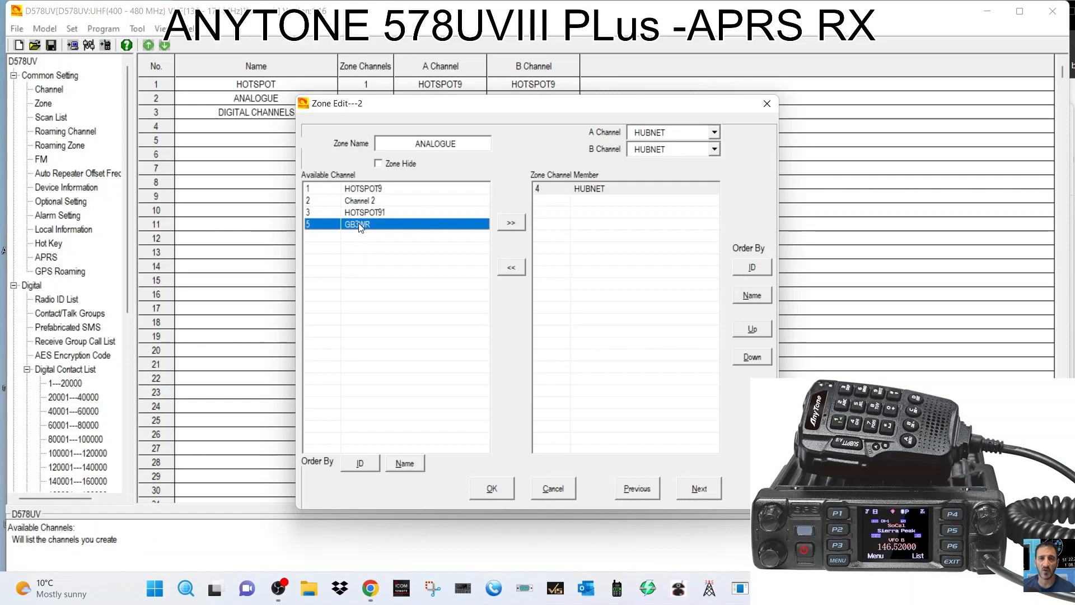
pyautogui.click(510, 224)
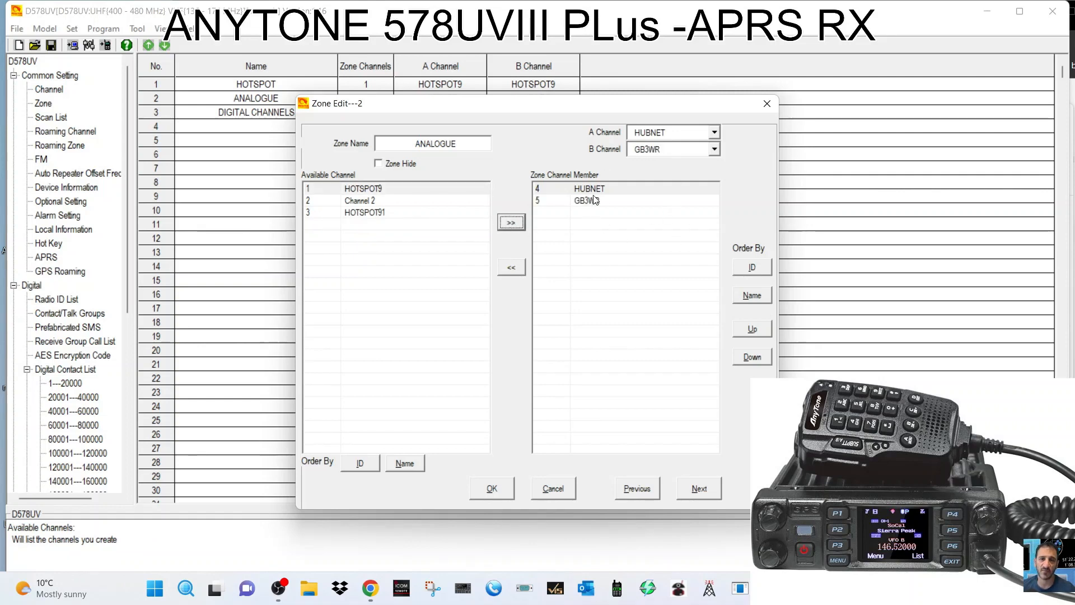
pyautogui.click(496, 489)
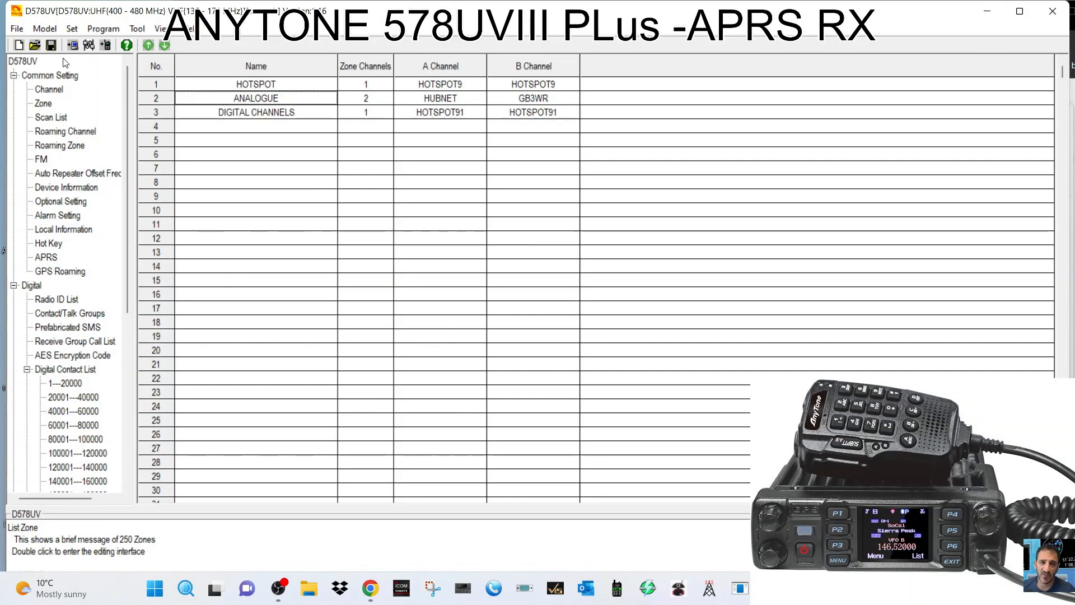
# Display the GPS Roaming table (all entries Off, zone HOTSPOT) and open Optional Setting.
pyautogui.click(18, 30)
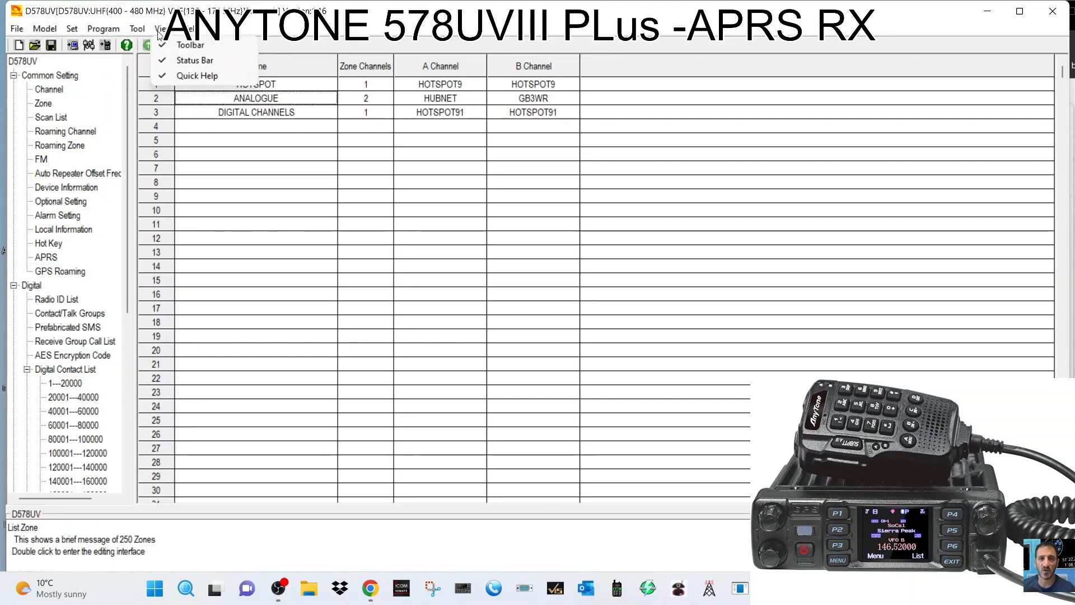
pyautogui.moveTo(34, 36)
pyautogui.click(88, 271)
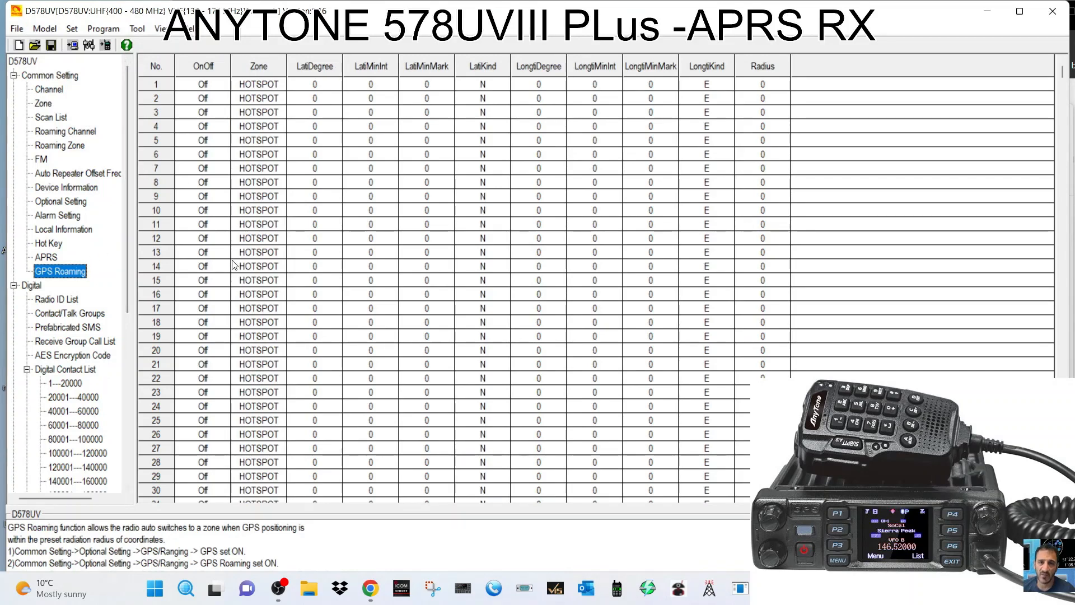
pyautogui.doubleClick(61, 202)
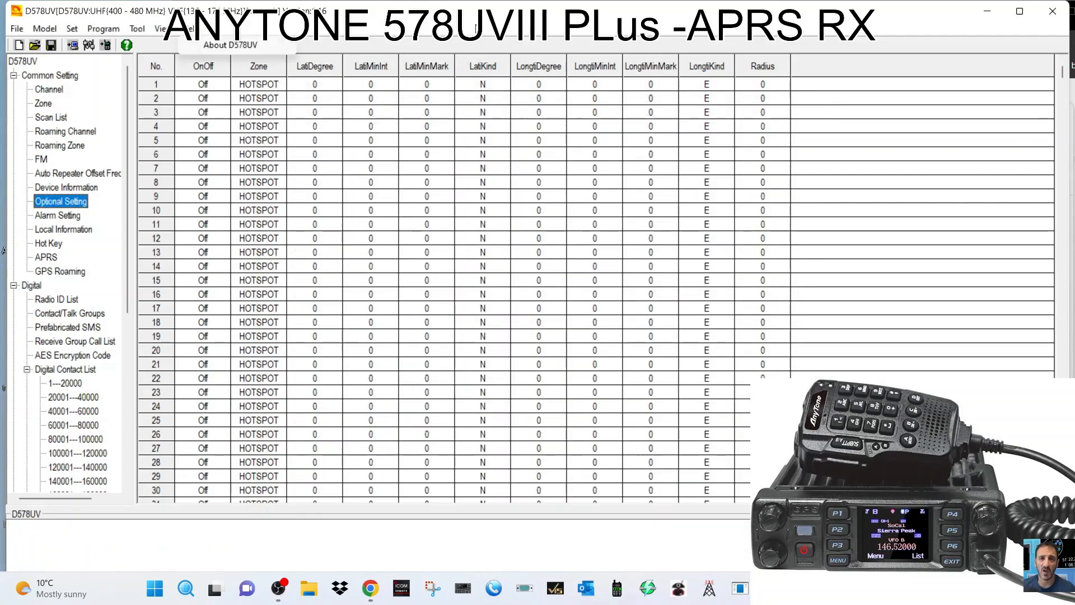
# Start a Tool > Import and accept the import compatibility warning.
pyautogui.moveTo(140, 30)
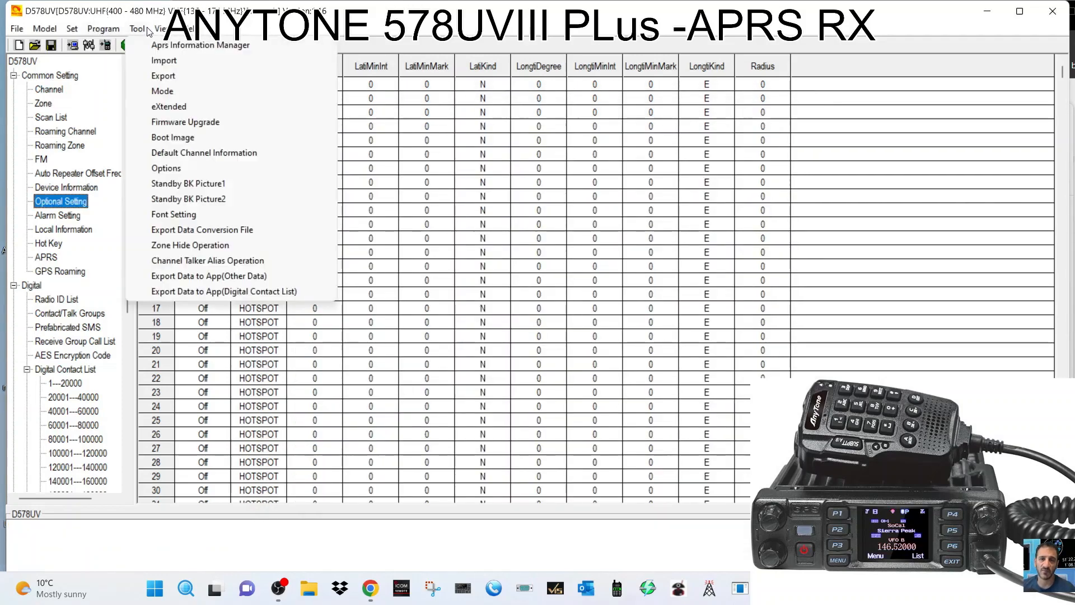
pyautogui.click(164, 61)
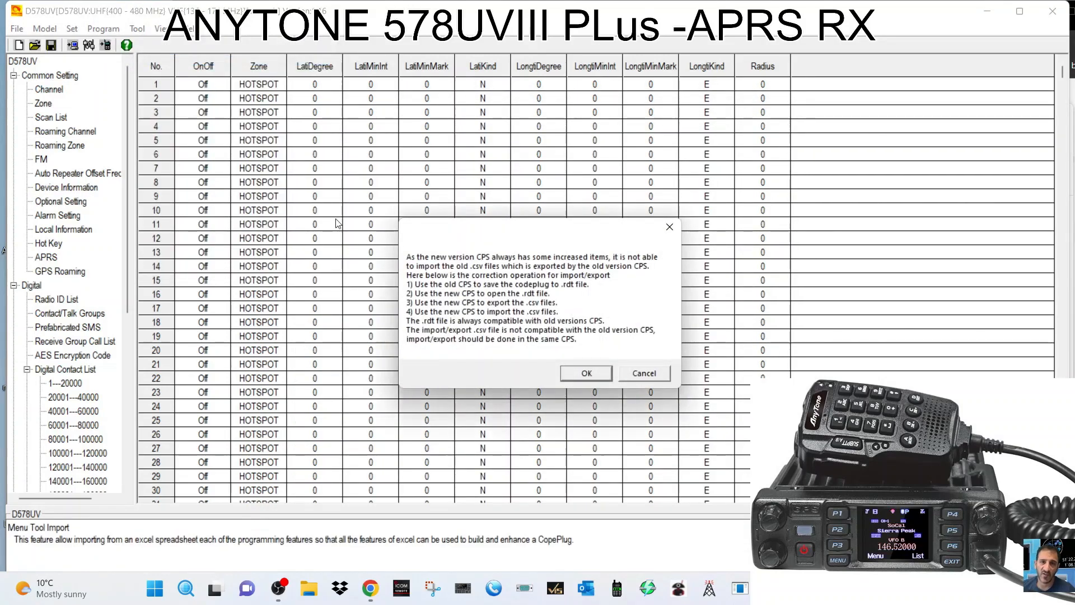
pyautogui.click(590, 373)
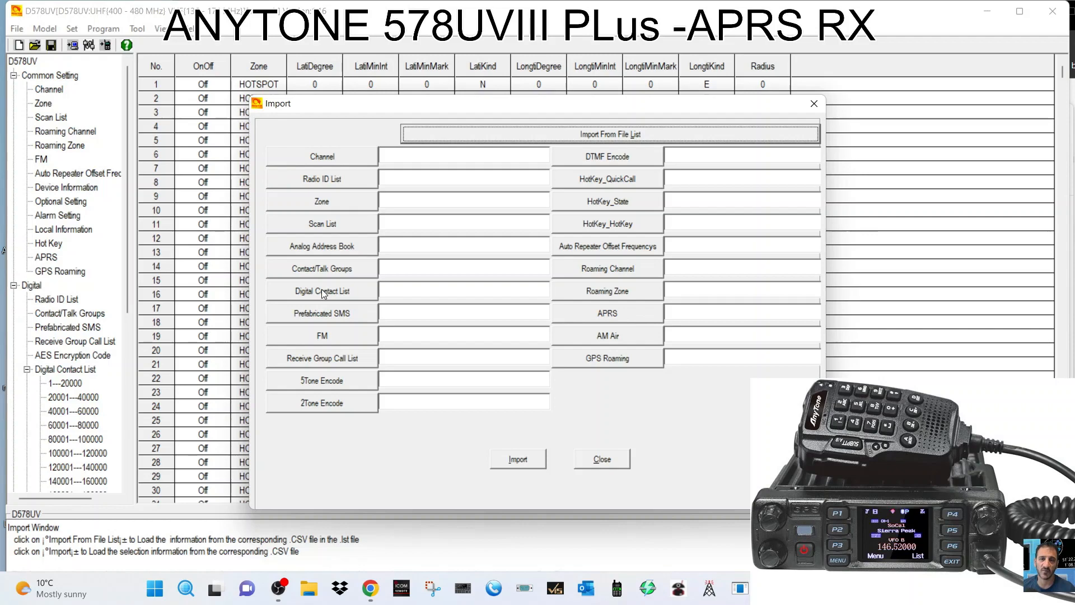
# Import Desktop\578\user (4).csv as the Digital Contact List.
pyautogui.click(341, 291)
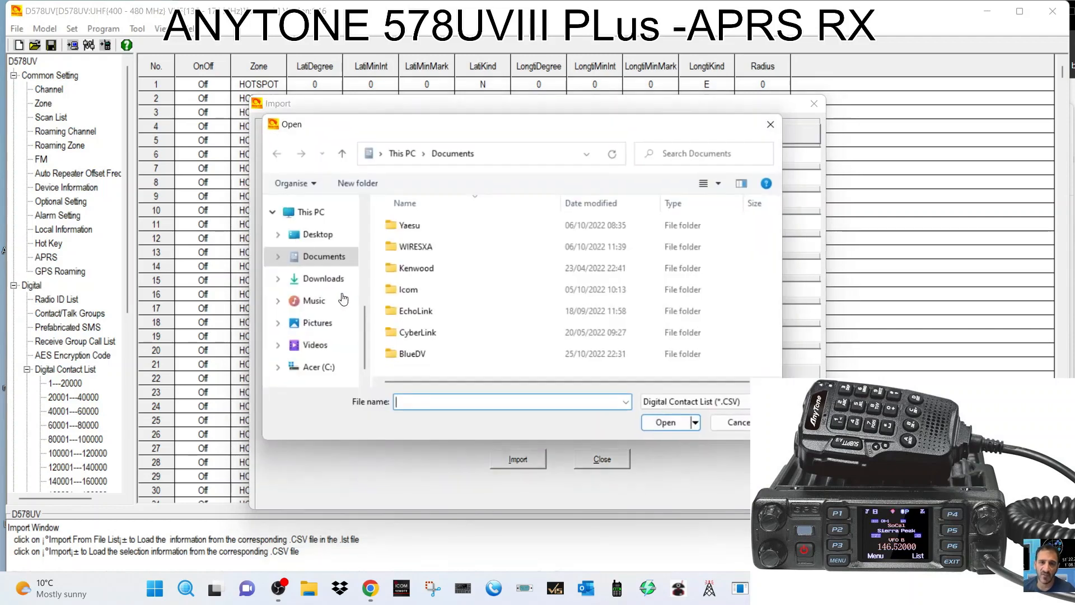
pyautogui.scroll(3, 314, 240)
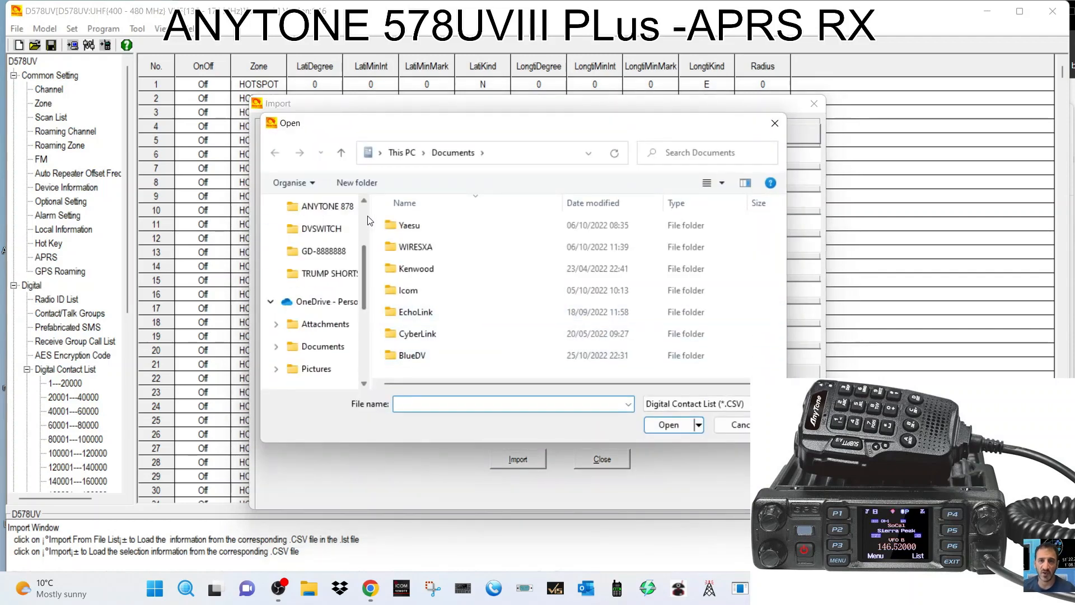
pyautogui.scroll(3, 336, 252)
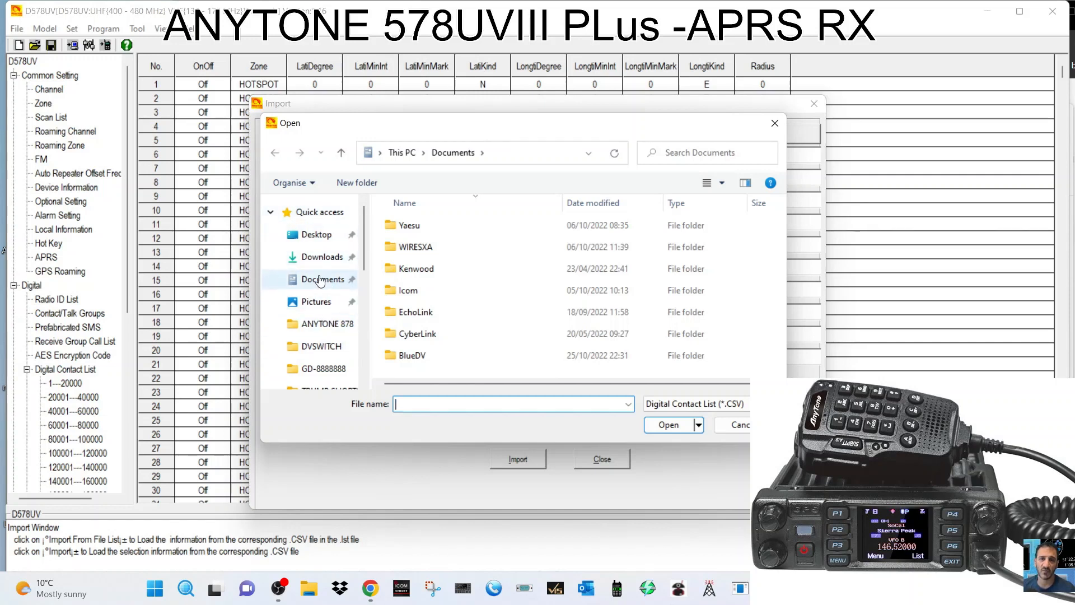
pyautogui.scroll(-1, 338, 298)
pyautogui.scroll(1, 339, 298)
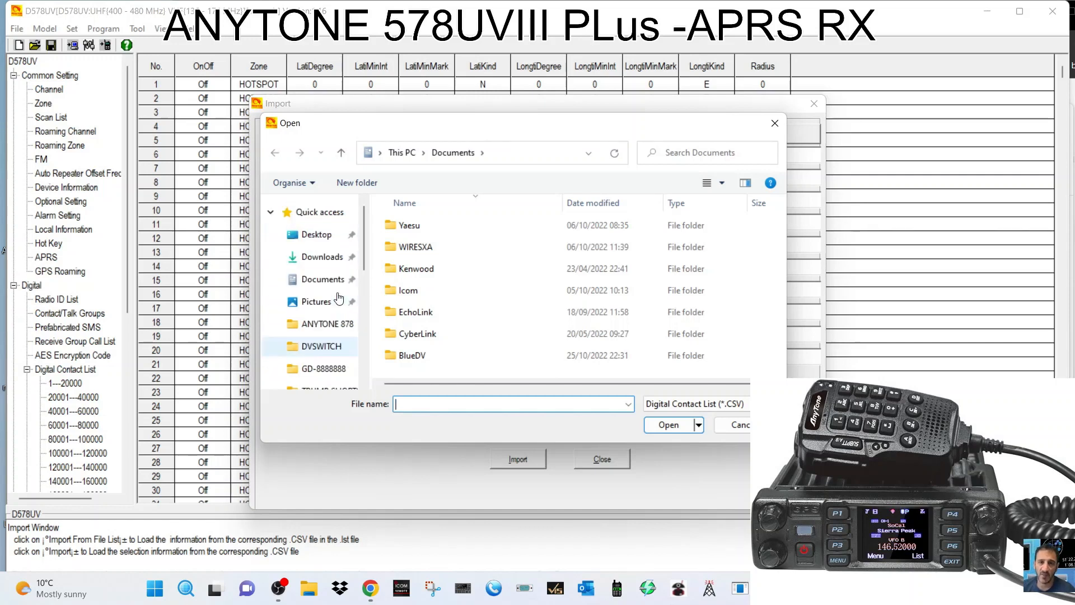
pyautogui.click(315, 234)
pyautogui.doubleClick(395, 232)
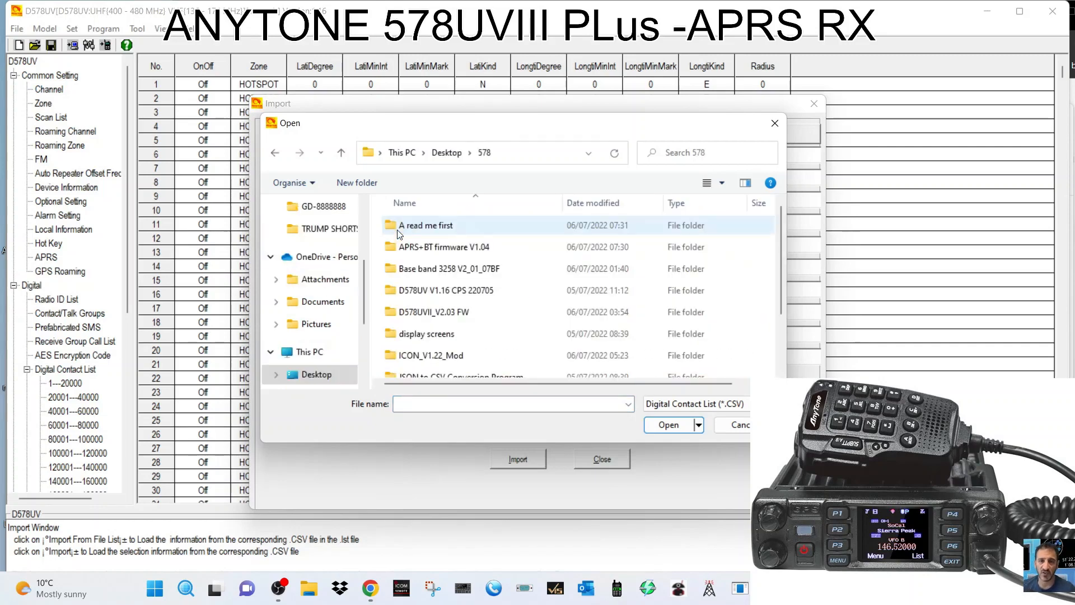
pyautogui.scroll(-2, 409, 280)
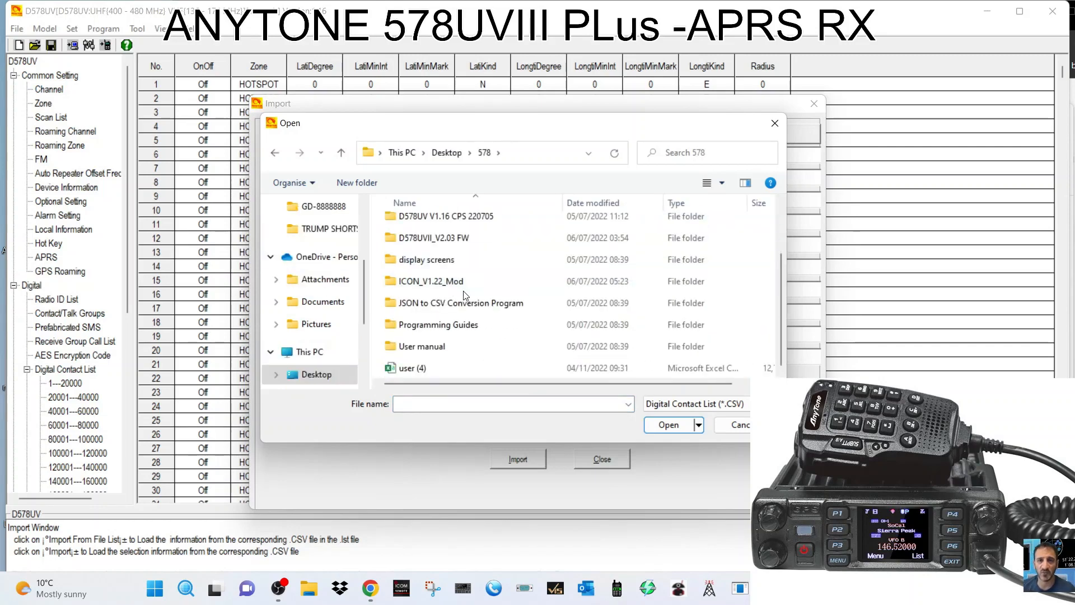
pyautogui.doubleClick(417, 368)
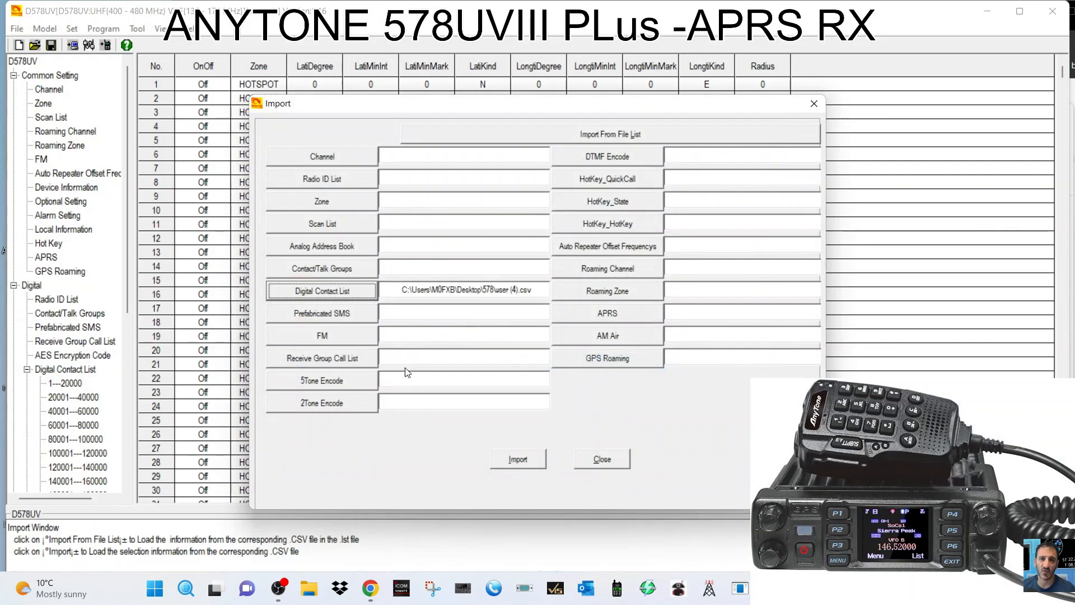
pyautogui.click(526, 464)
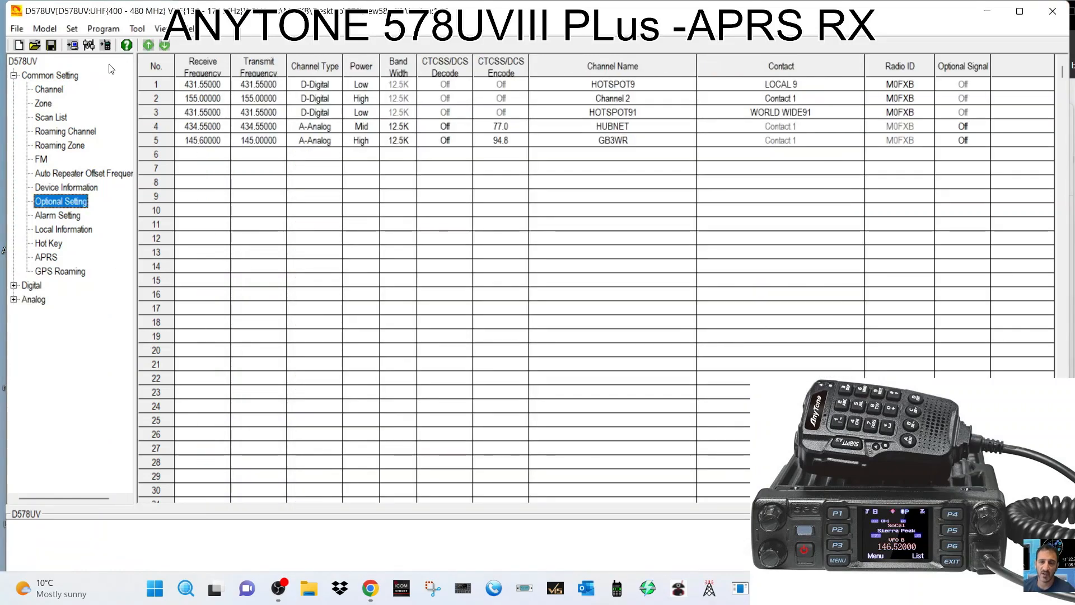
pyautogui.click(136, 30)
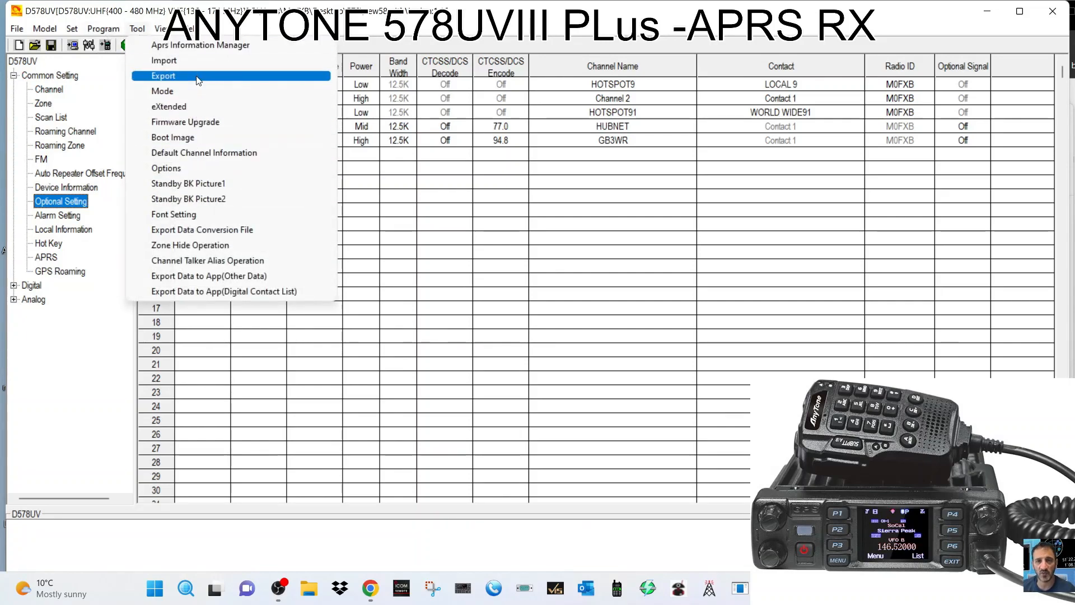
pyautogui.click(203, 168)
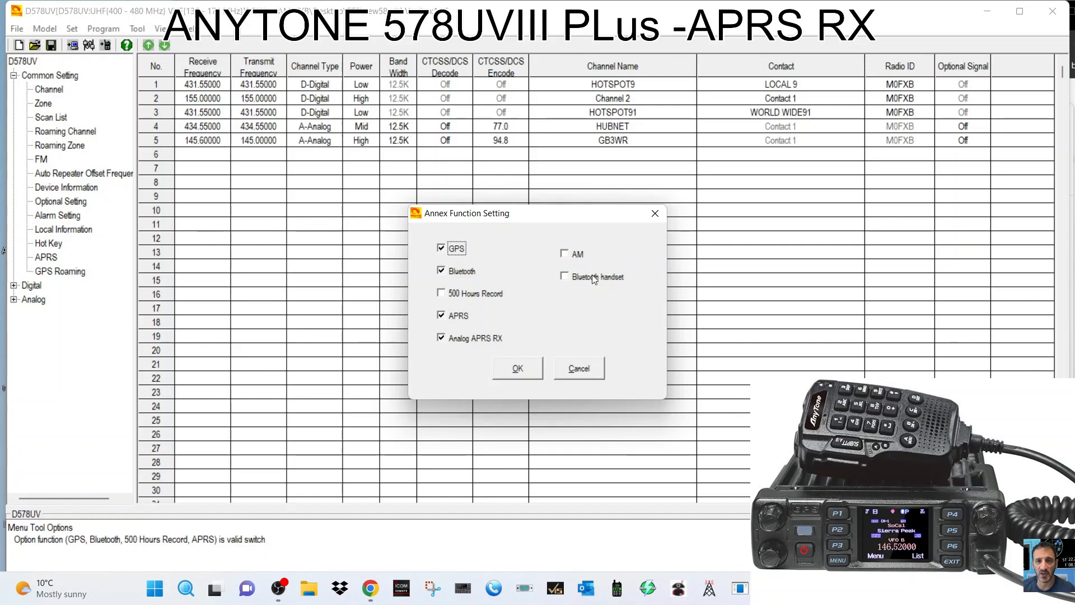
pyautogui.click(512, 369)
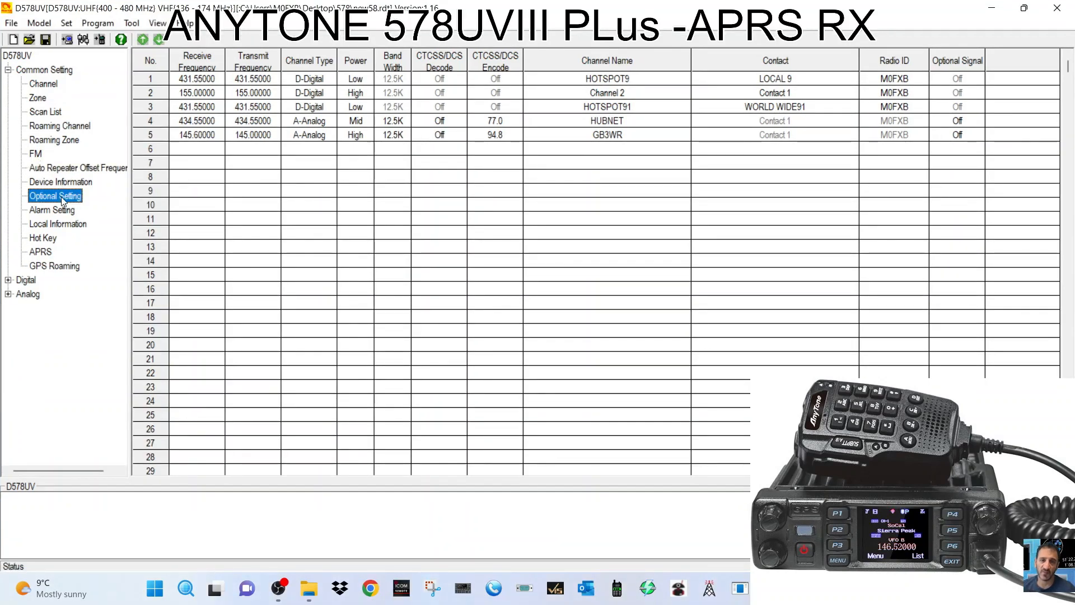
# Turn on Default Startup Channel with Zone A HOTSPOT and Channel A HOTSPOT9.
pyautogui.doubleClick(62, 197)
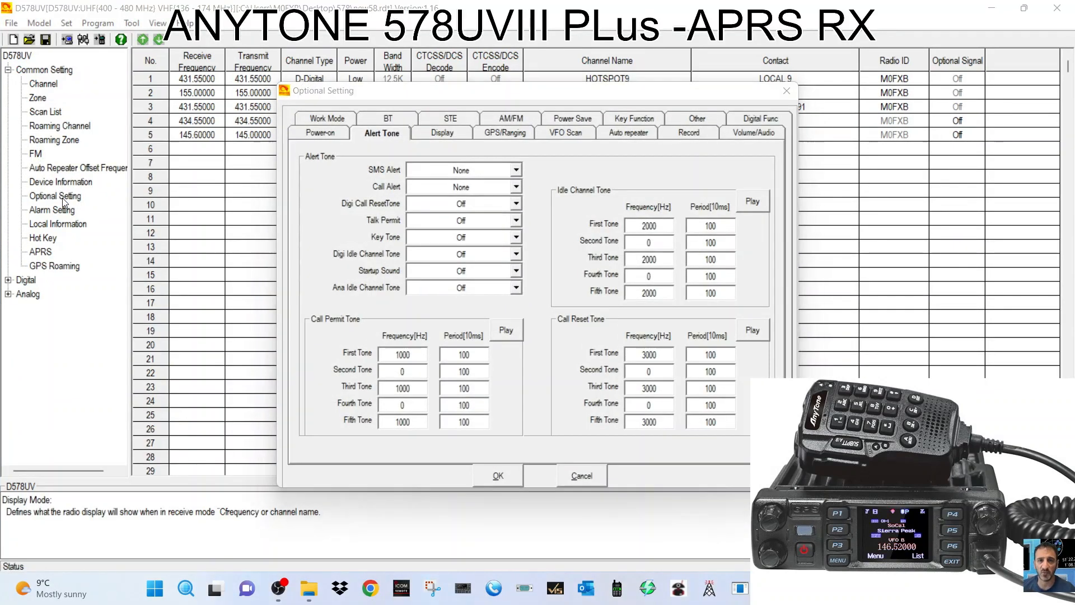
pyautogui.click(311, 135)
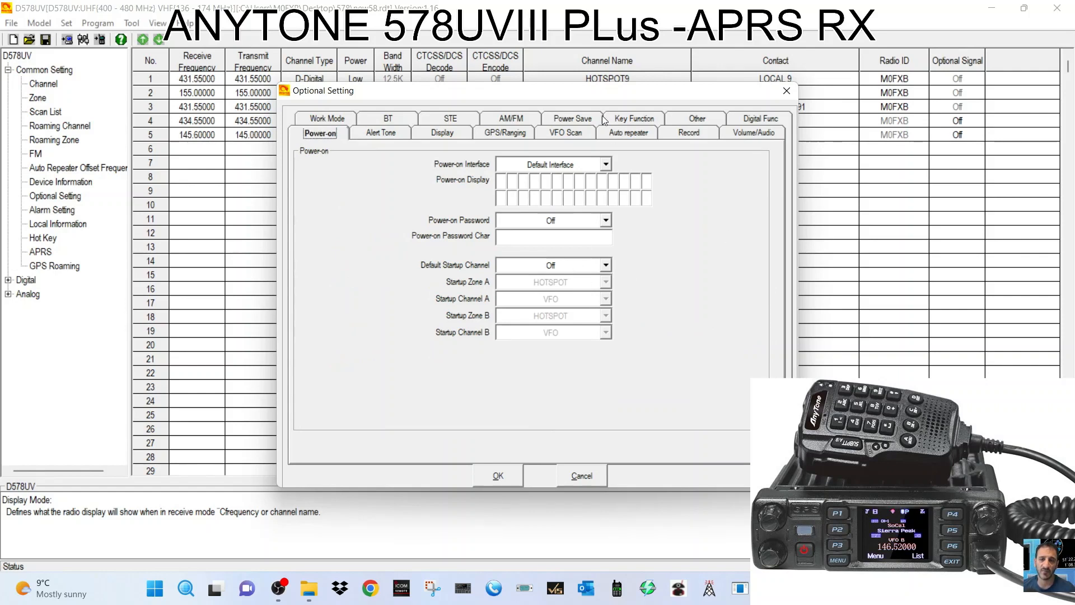
pyautogui.moveTo(609, 96); pyautogui.dragTo(417, 75)
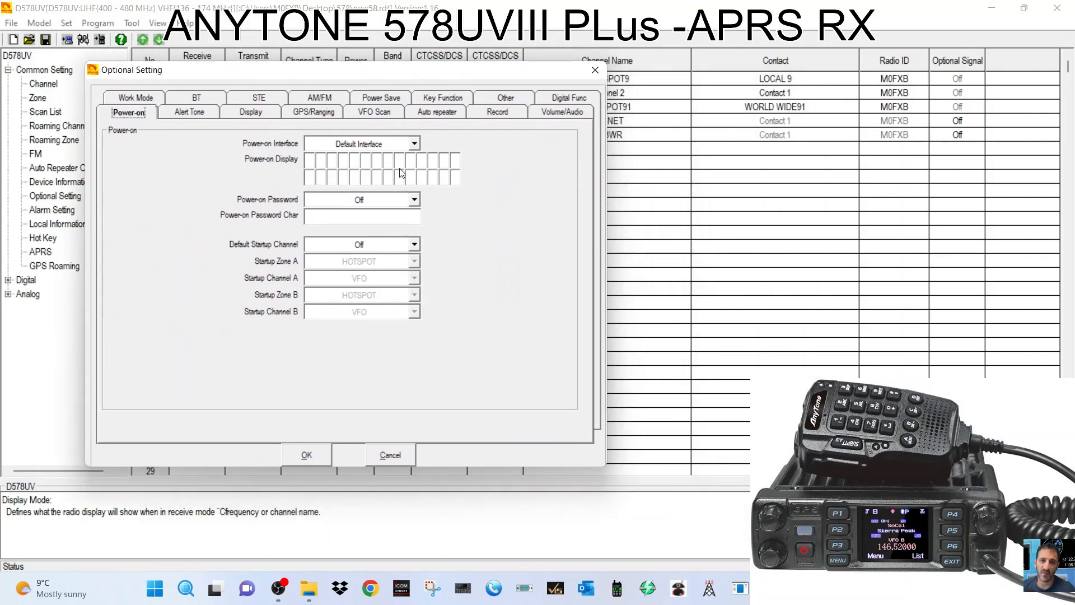
pyautogui.click(415, 244)
pyautogui.click(397, 271)
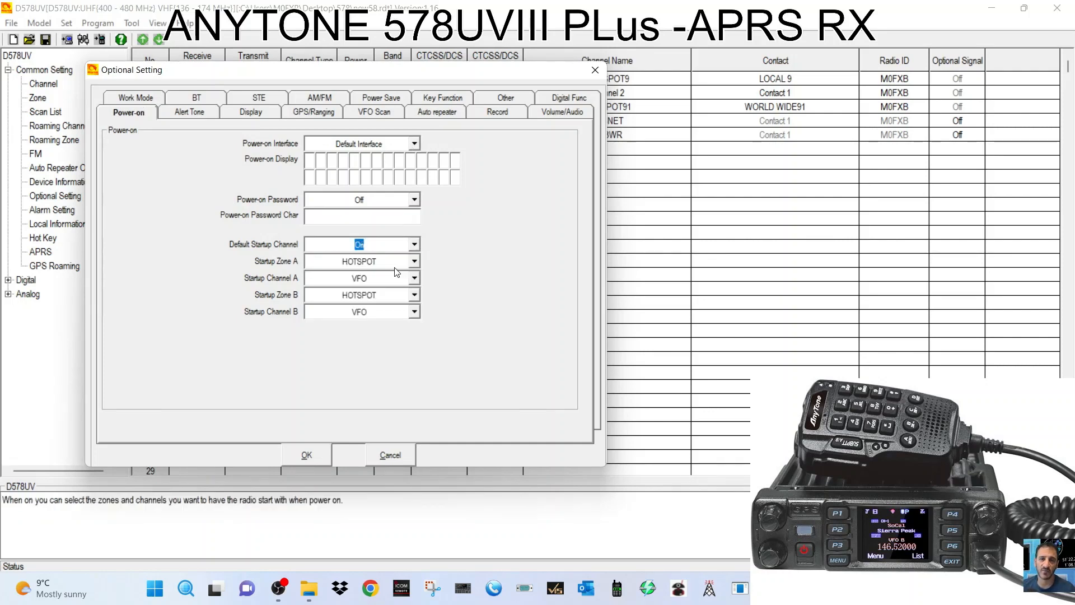
pyautogui.click(415, 262)
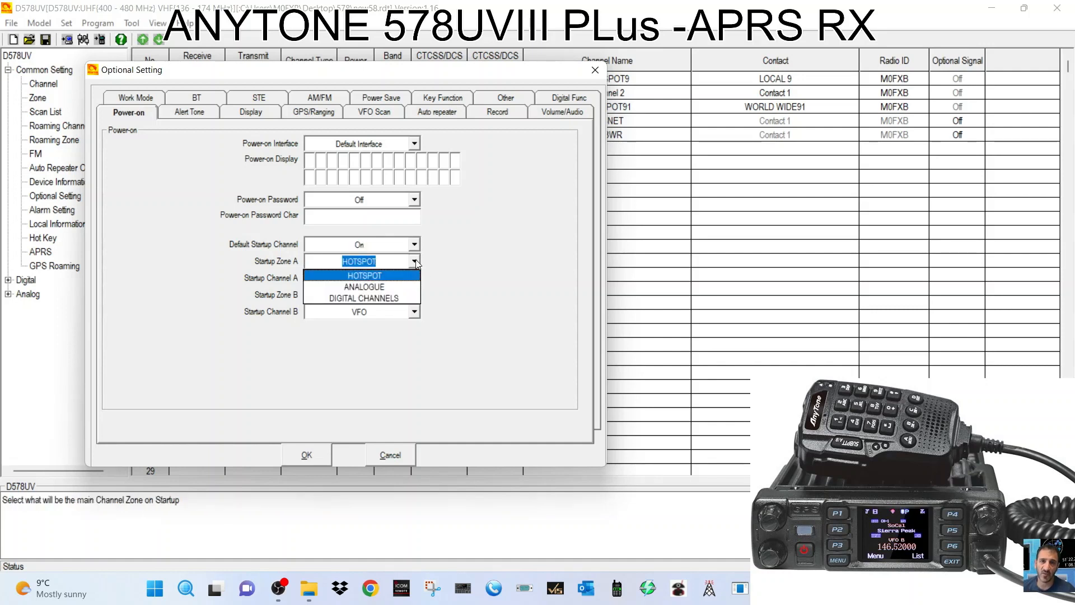
pyautogui.click(415, 262)
pyautogui.click(415, 262)
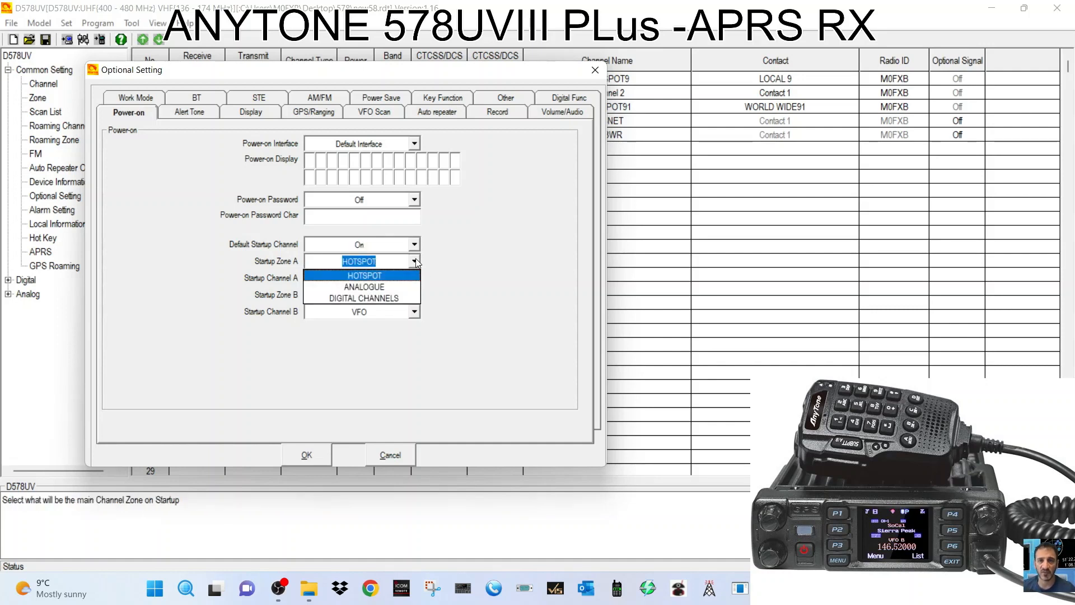
pyautogui.click(415, 262)
pyautogui.click(415, 278)
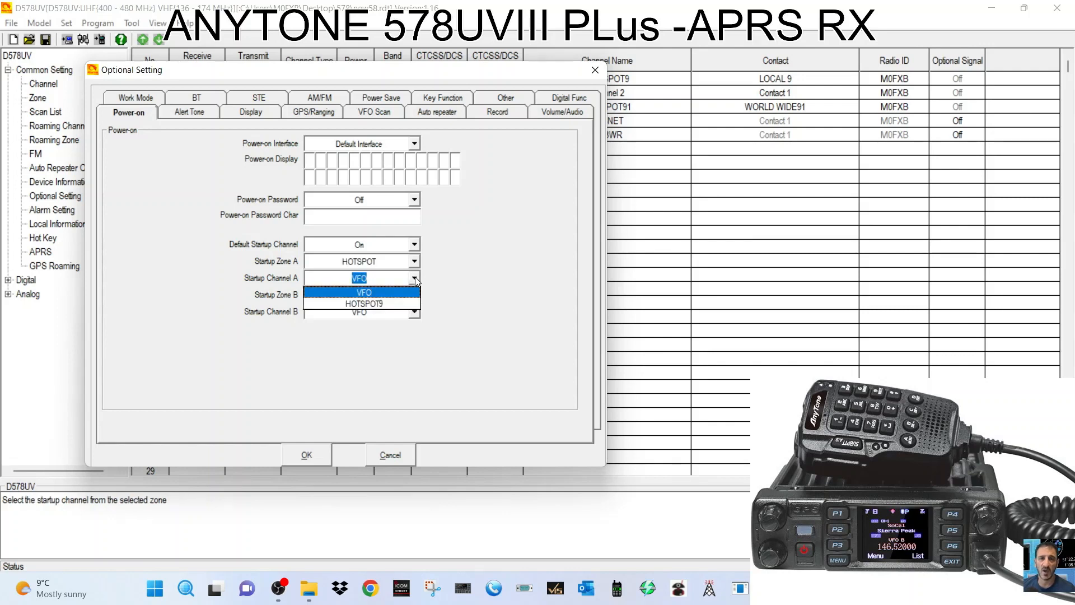
pyautogui.click(392, 304)
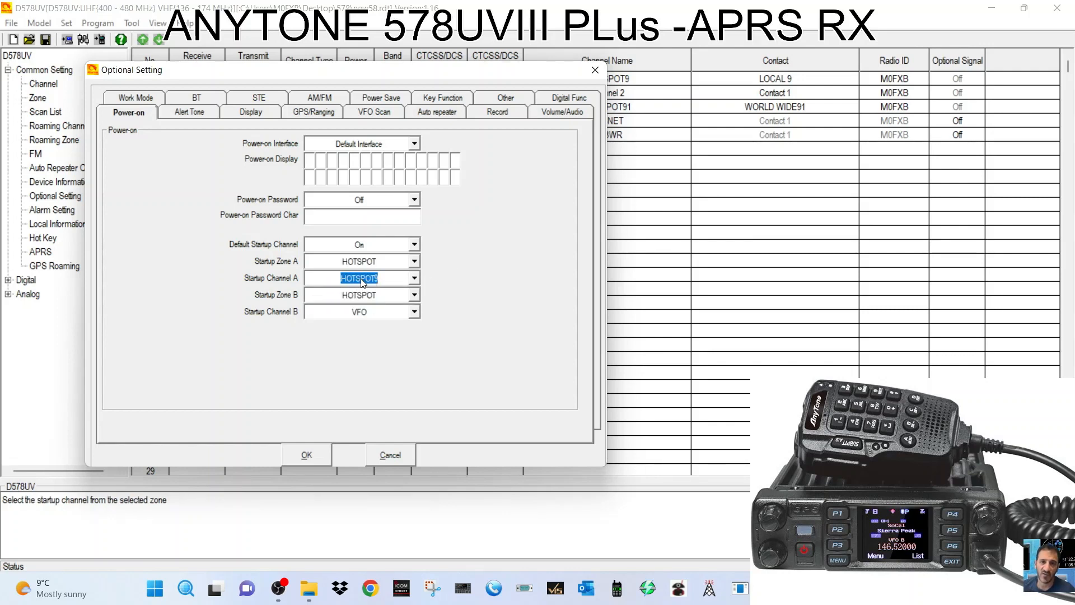
# Set startup Zone B to ANALOGUE, Channel B to HUBNET, and the power-on interface to Custom Picture.
pyautogui.click(415, 297)
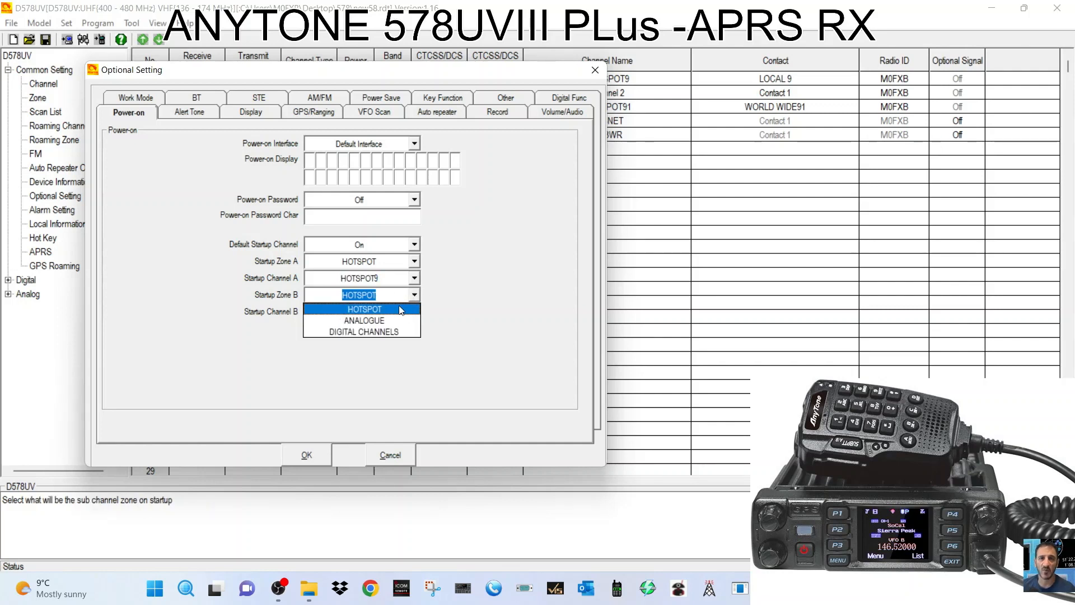
pyautogui.click(389, 320)
pyautogui.click(385, 313)
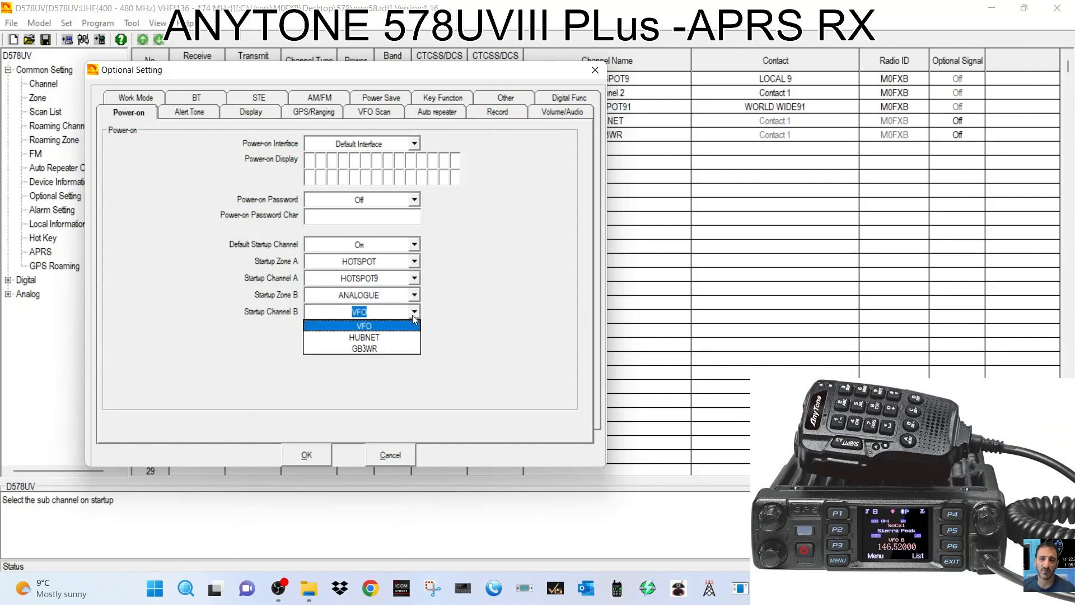
pyautogui.click(379, 338)
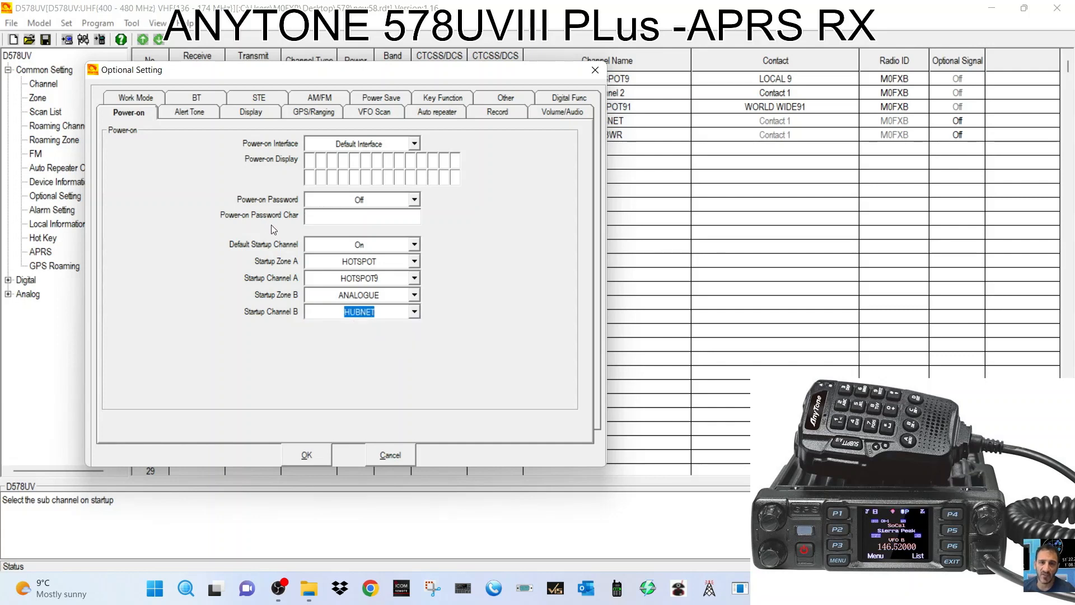
pyautogui.click(415, 145)
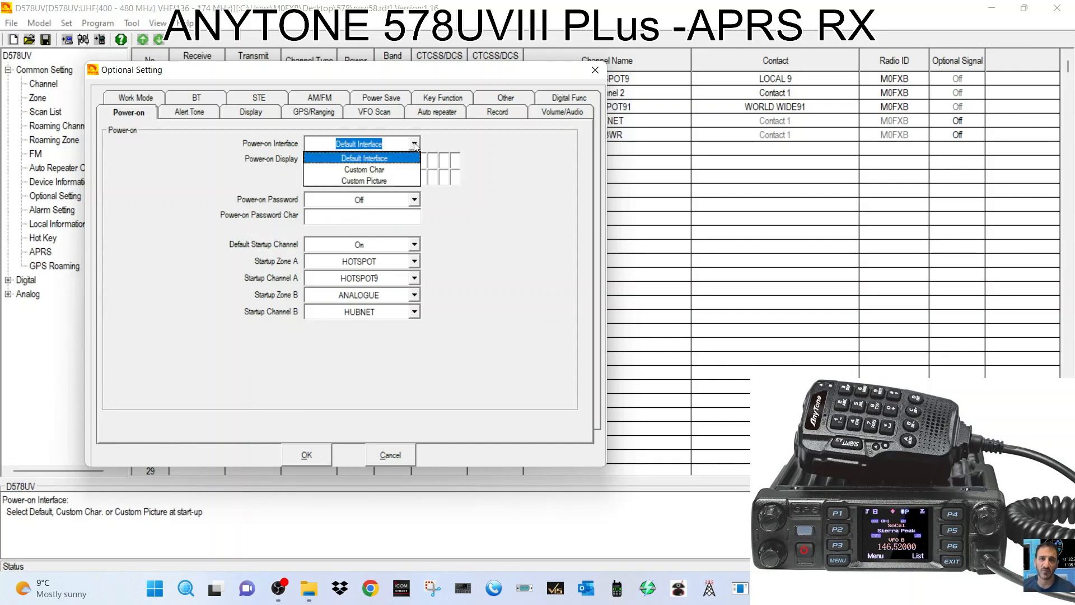
pyautogui.click(384, 181)
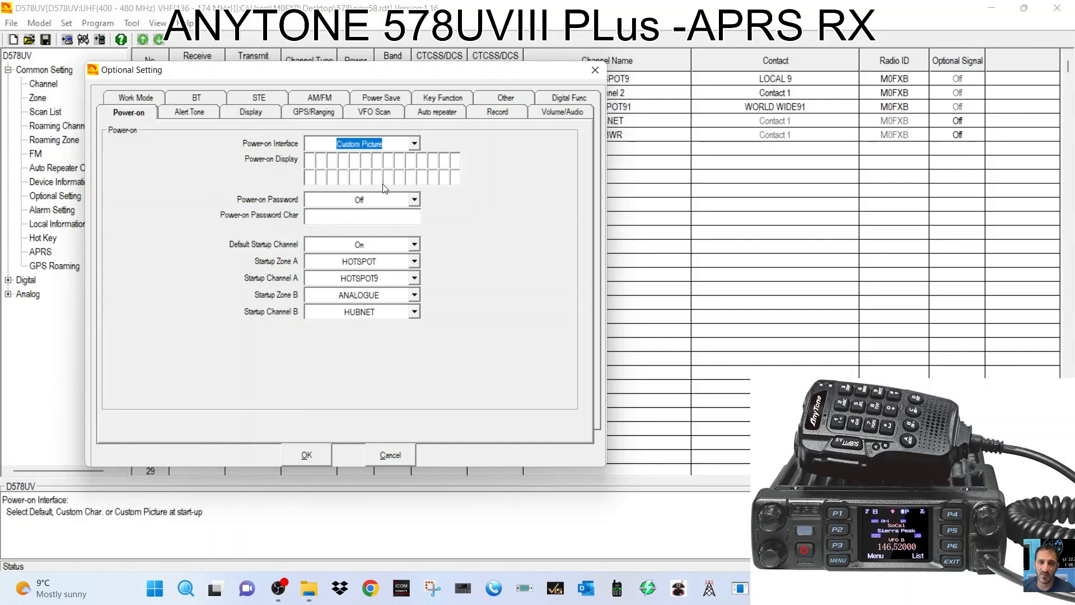
pyautogui.click(308, 455)
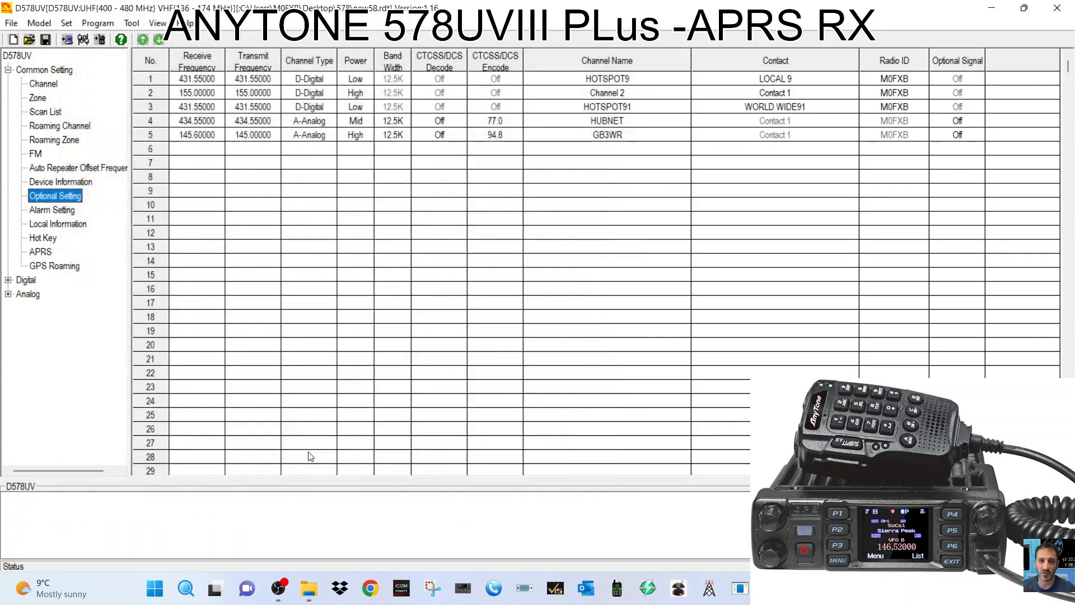
# Open the Boot Image tool and confirm reading the current boot image from the radio.
pyautogui.click(100, 25)
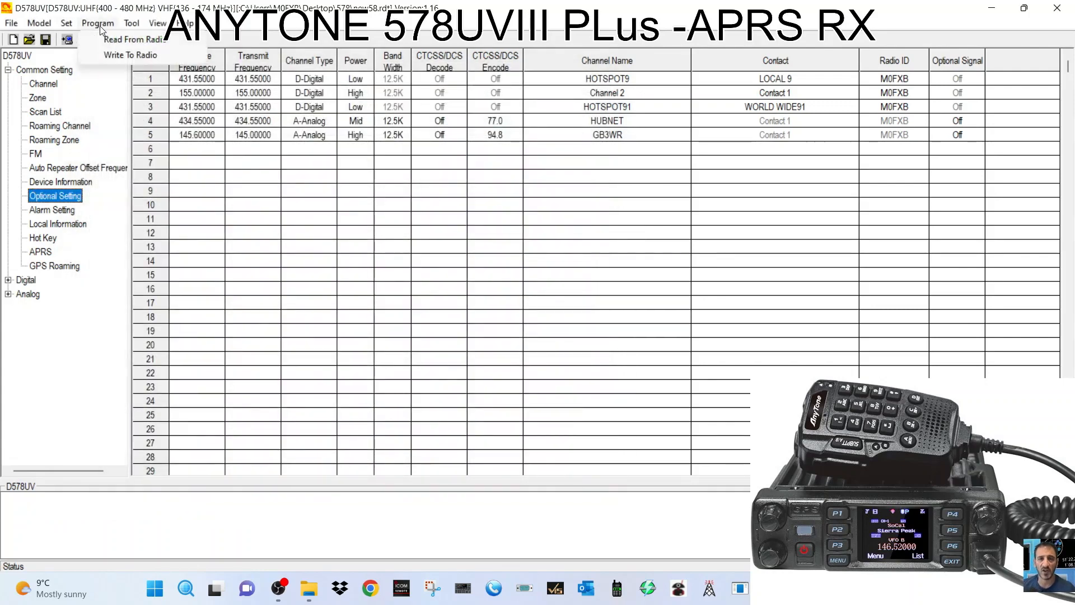
pyautogui.moveTo(132, 25)
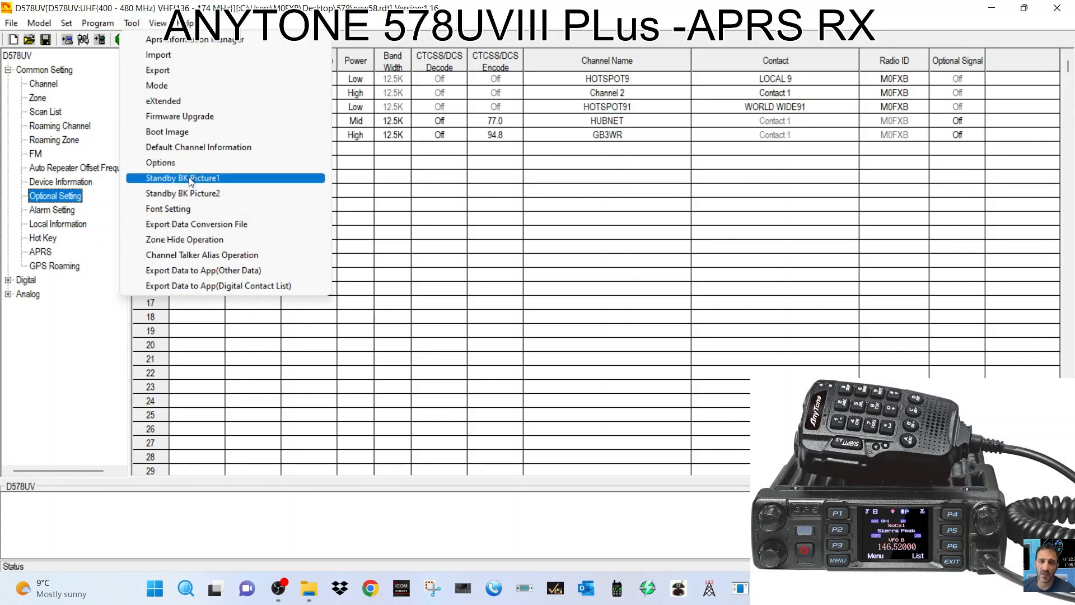
pyautogui.click(191, 133)
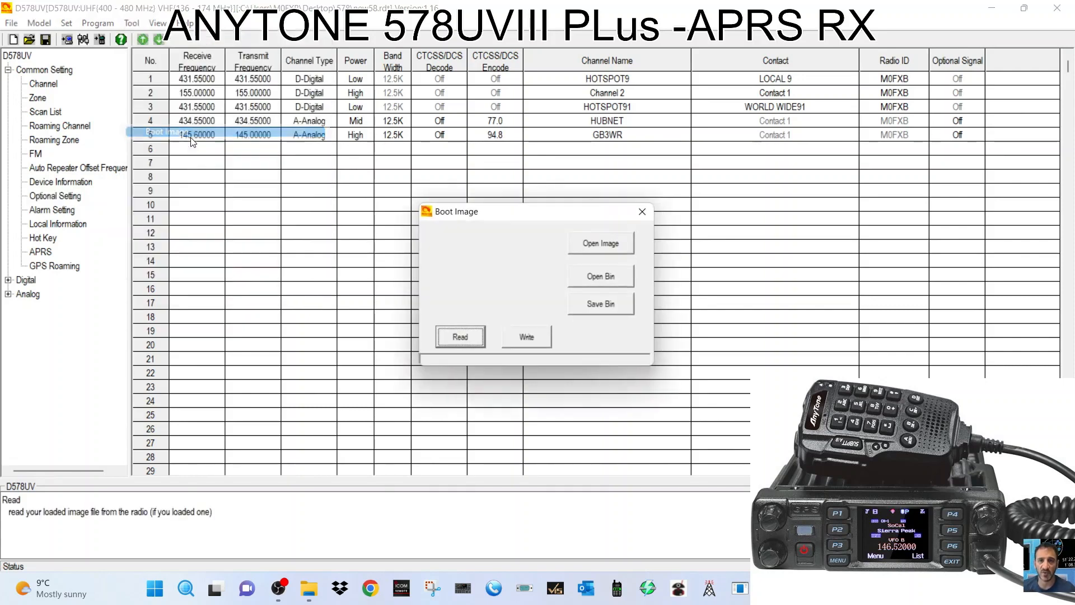
pyautogui.click(461, 339)
pyautogui.click(583, 340)
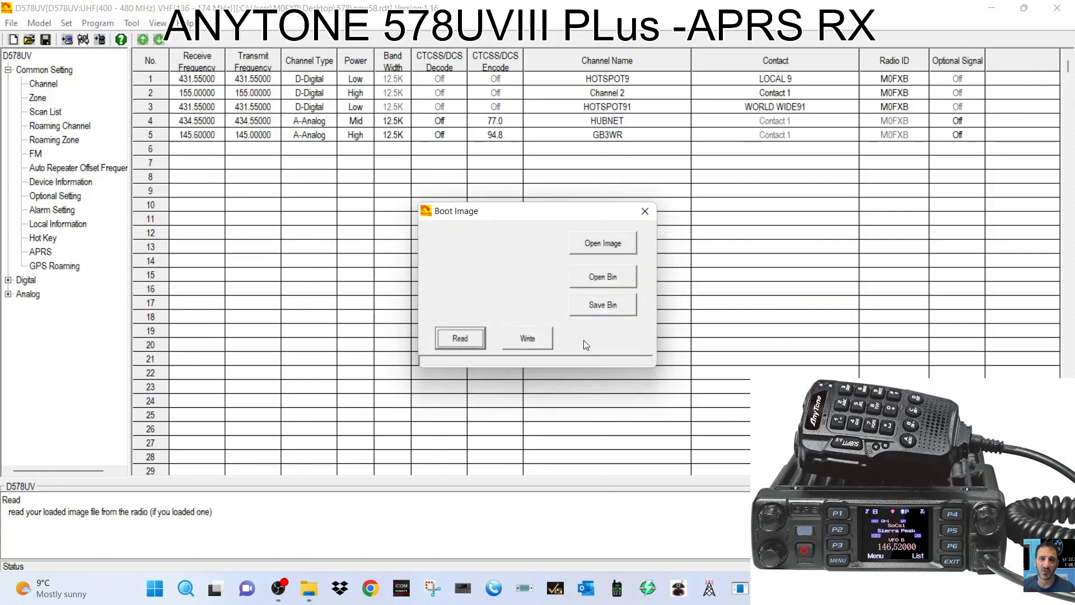
# Load a photo from the computer as the boot image.
pyautogui.click(606, 243)
pyautogui.moveTo(857, 217); pyautogui.dragTo(720, 169)
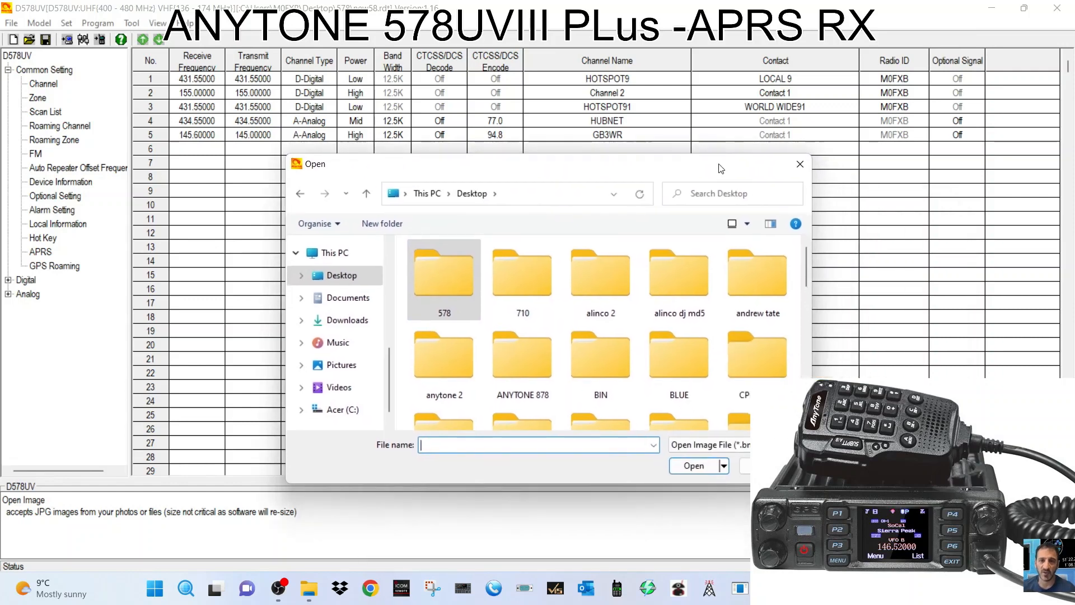
pyautogui.scroll(-8, 697, 341)
pyautogui.scroll(-5, 697, 341)
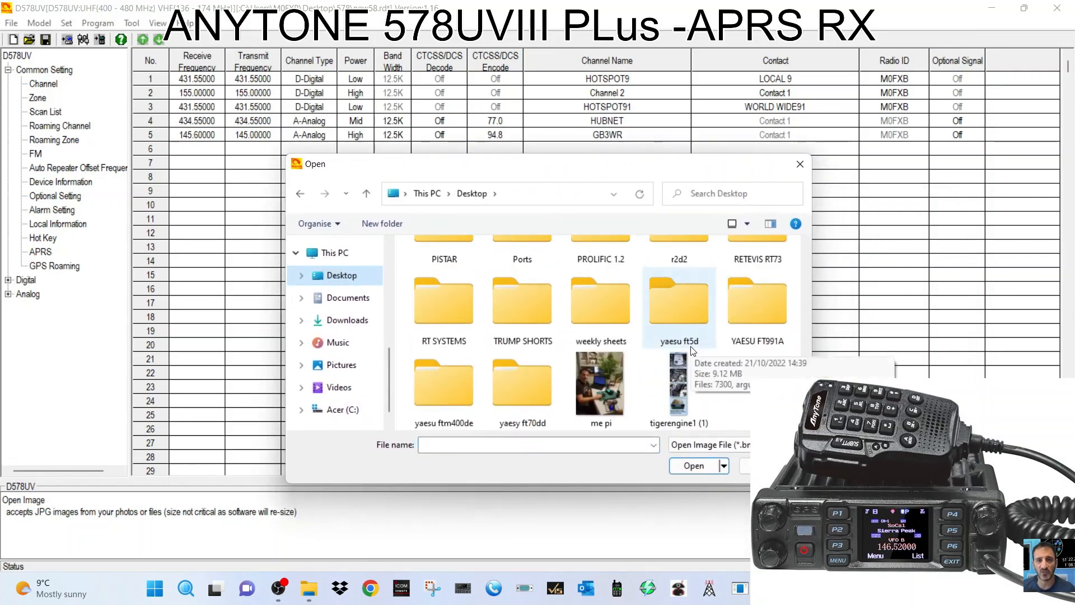
pyautogui.doubleClick(581, 376)
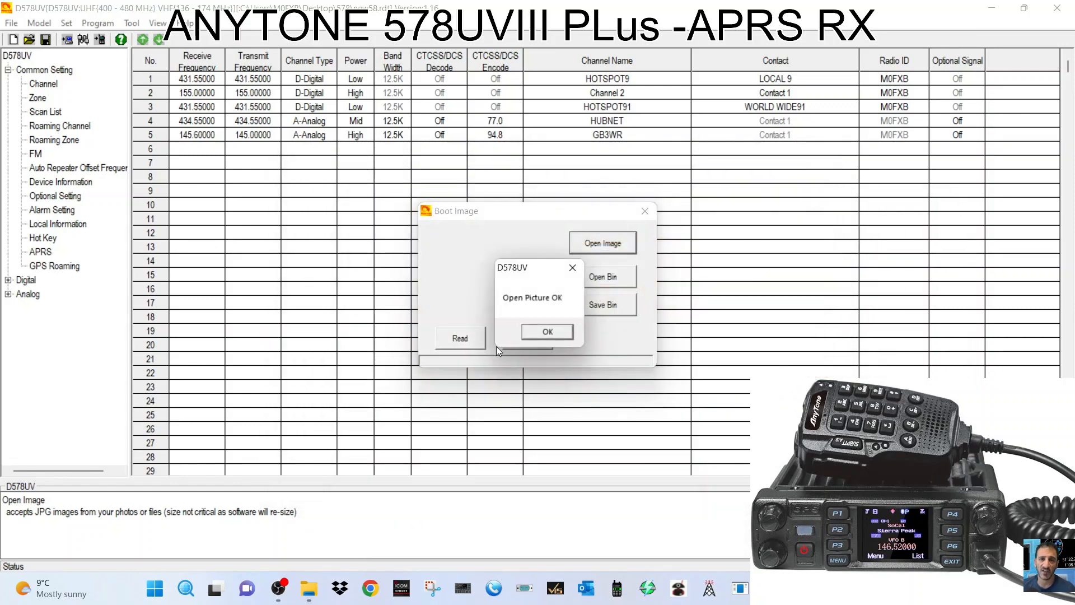
pyautogui.click(536, 334)
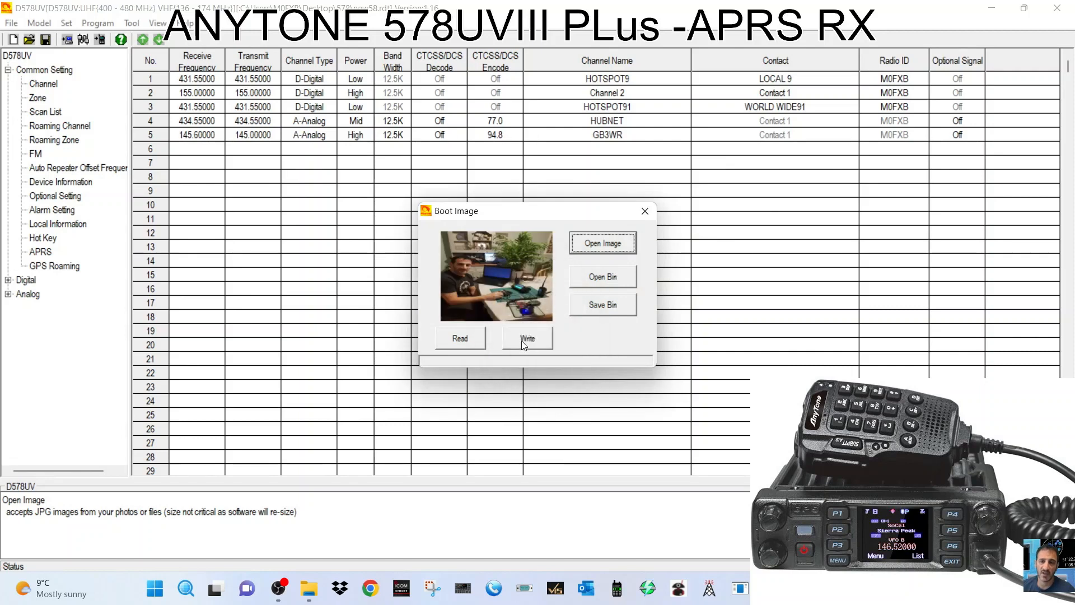
# Try writing the boot image to the radio, dismiss the port error, and close the window.
pyautogui.click(512, 337)
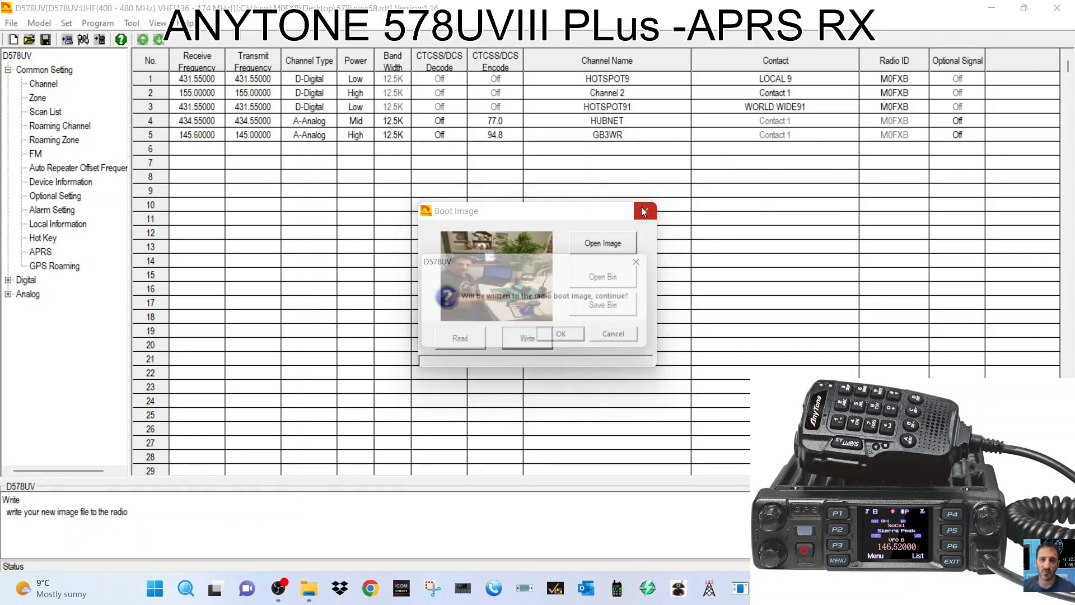
pyautogui.click(569, 338)
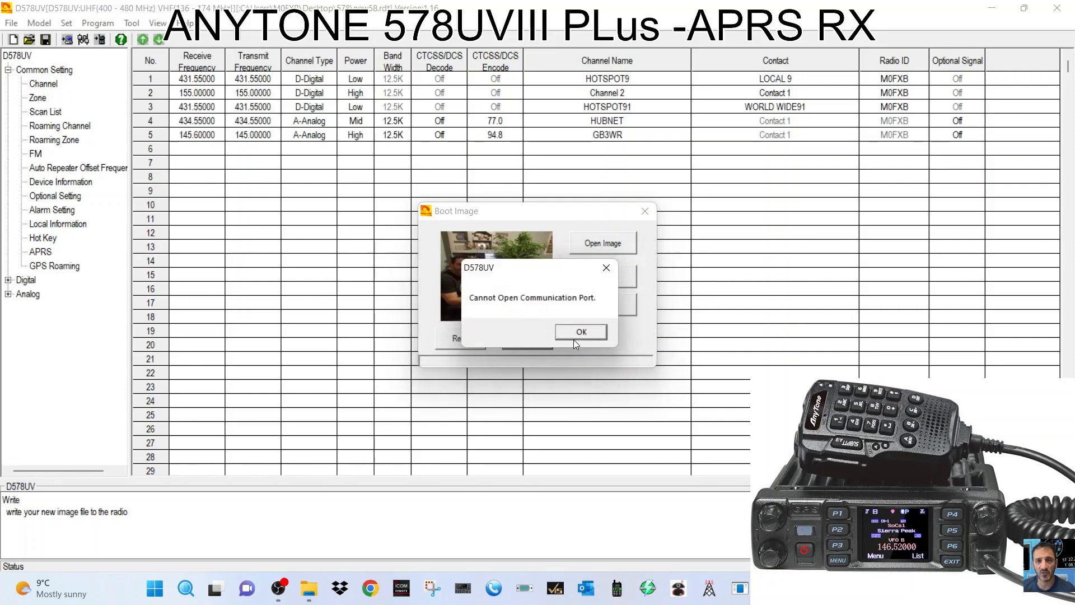
pyautogui.click(581, 333)
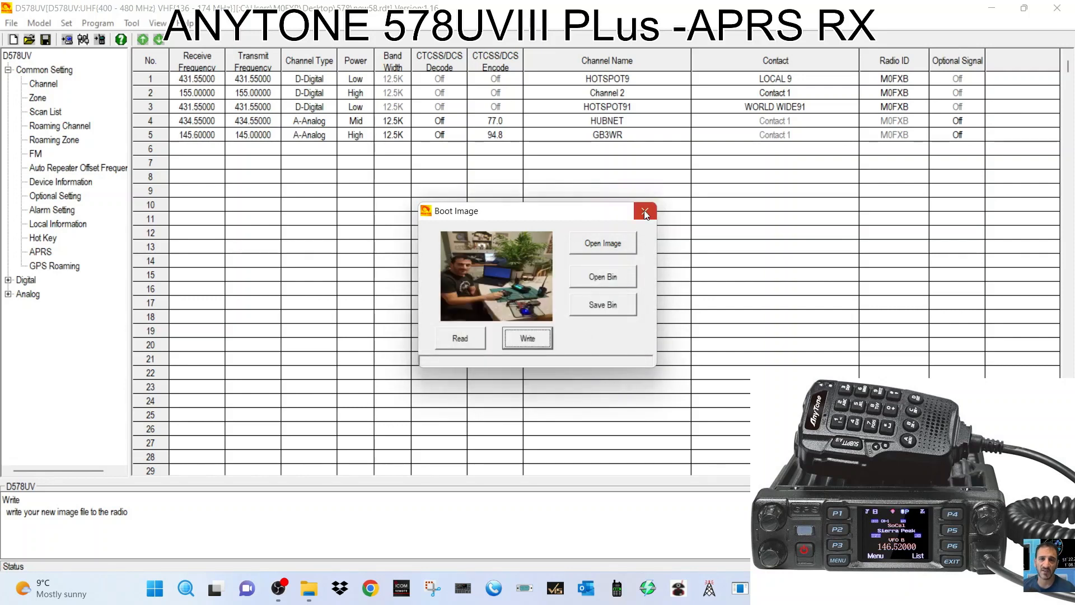
pyautogui.click(645, 212)
# Load AnyChrome_BOOT from 578\display screens as standby background picture 1.
pyautogui.click(98, 24)
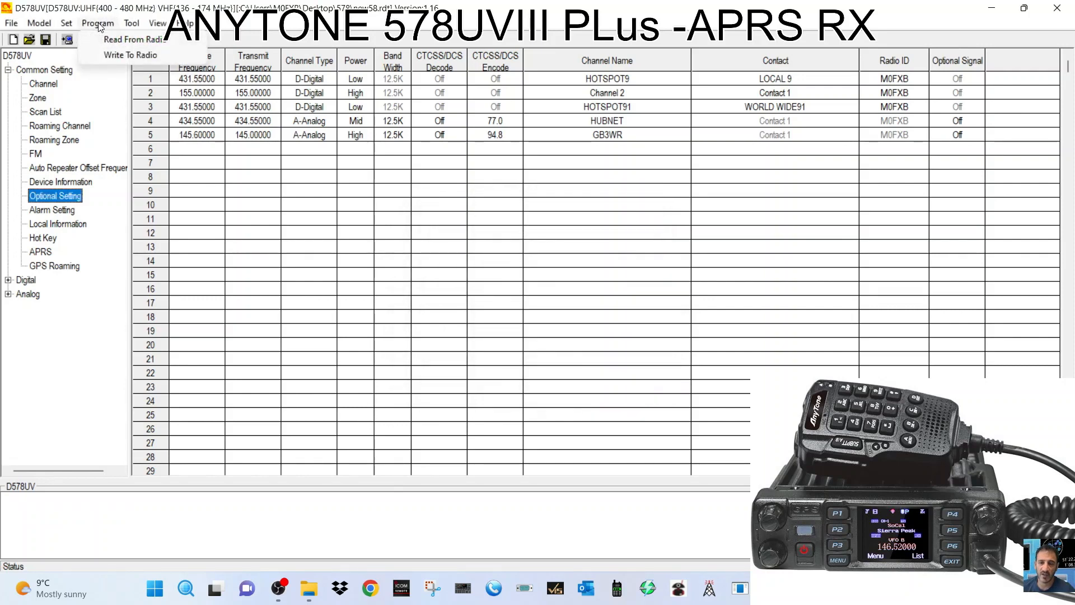
pyautogui.moveTo(132, 24)
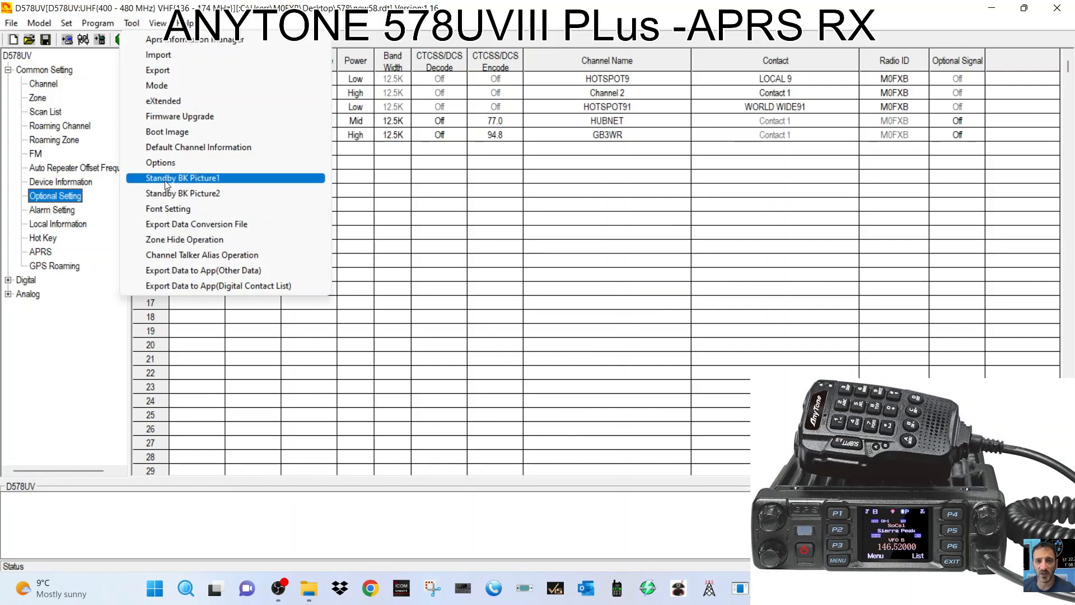
pyautogui.click(191, 179)
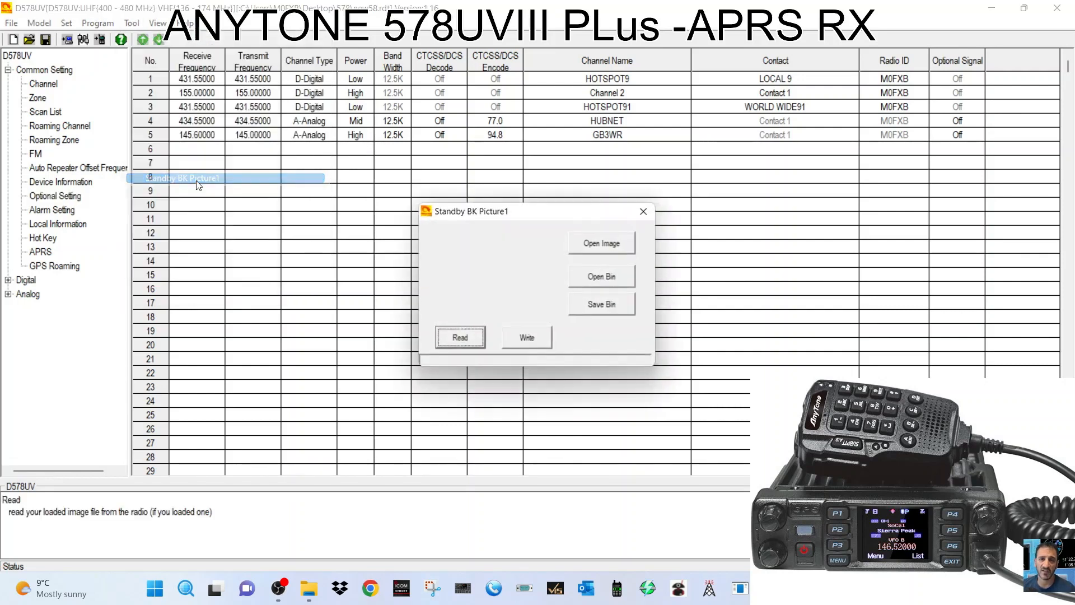
pyautogui.click(606, 243)
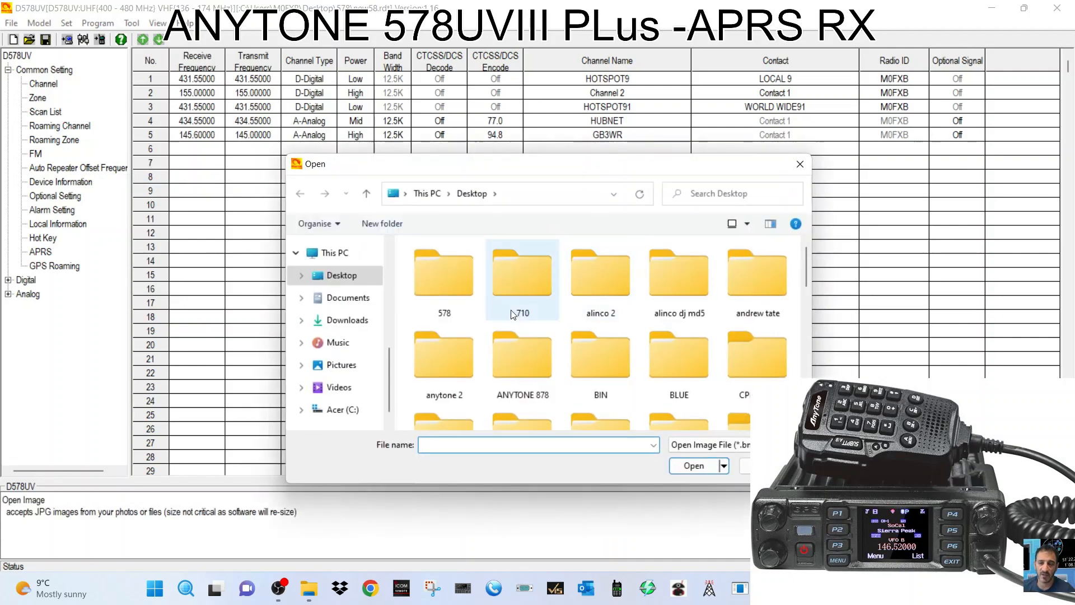
pyautogui.doubleClick(441, 276)
pyautogui.scroll(-1, 441, 277)
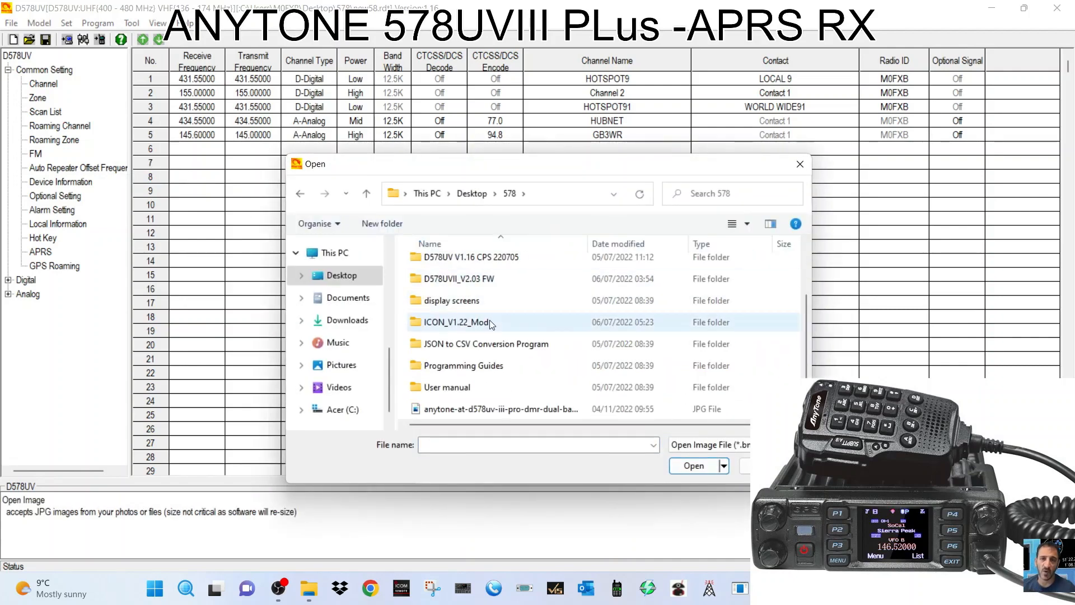
pyautogui.scroll(1, 499, 353)
pyautogui.scroll(-2, 511, 350)
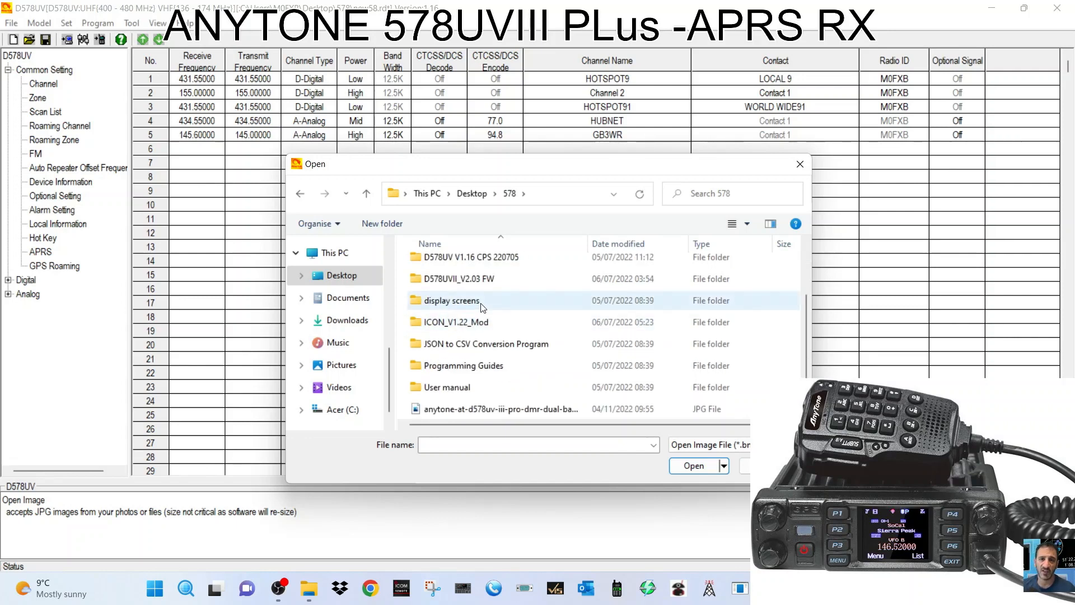
pyautogui.doubleClick(460, 303)
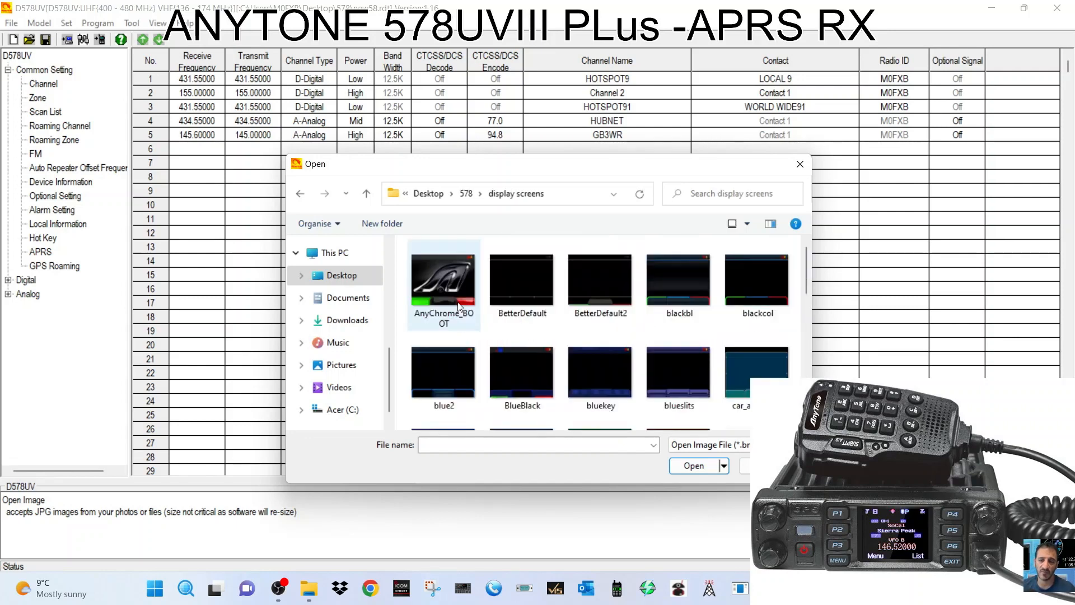
pyautogui.doubleClick(455, 301)
pyautogui.click(547, 335)
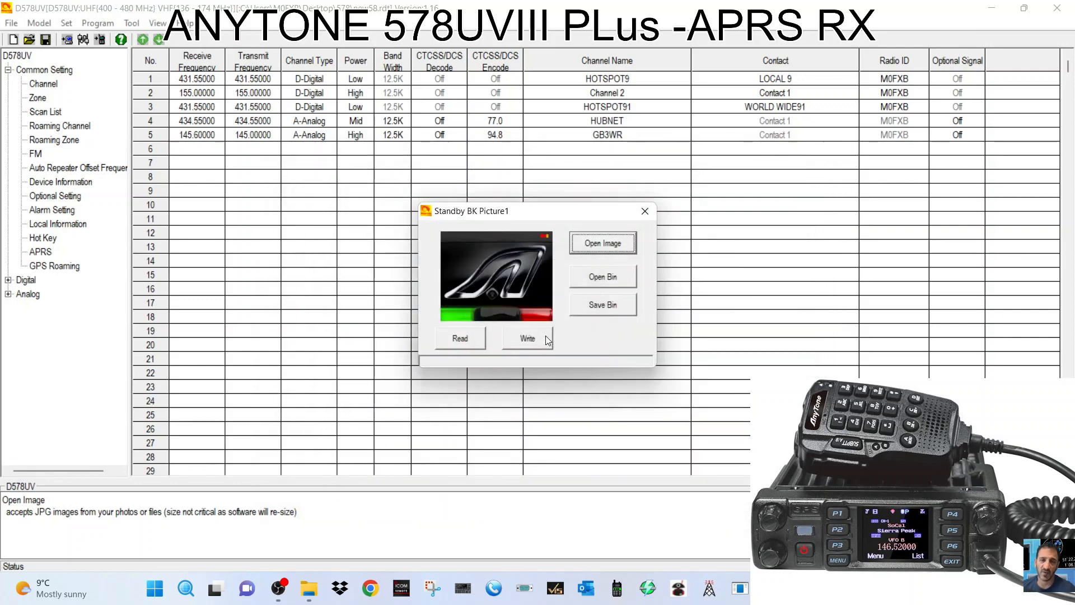
# Try writing the picture to the radio, dismiss the port error, and close the dialog.
pyautogui.click(544, 337)
pyautogui.click(580, 336)
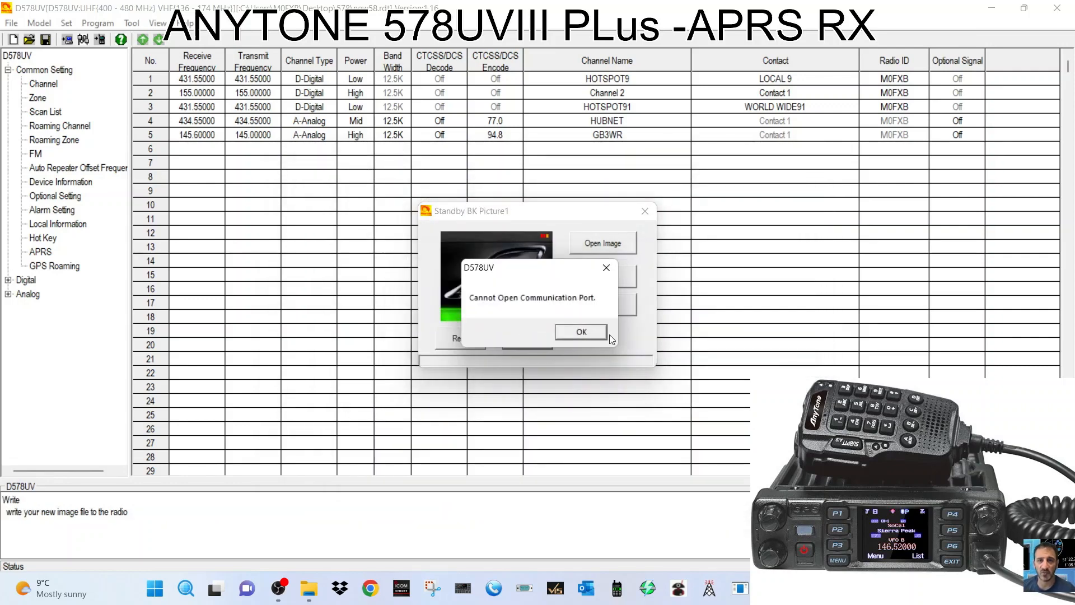
pyautogui.click(606, 267)
pyautogui.click(52, 196)
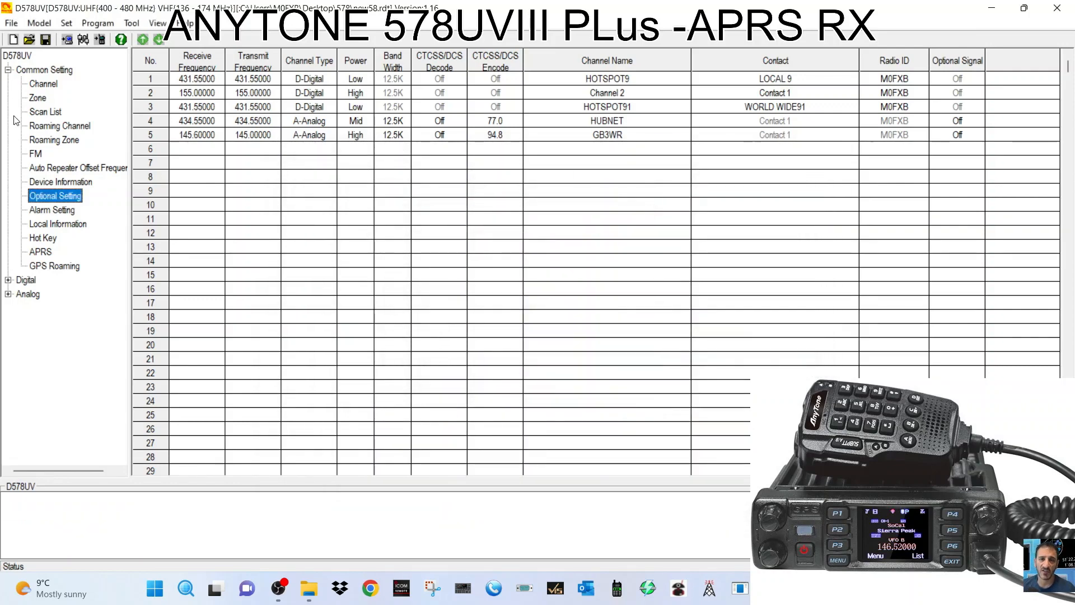
# Review the Display settings, keeping brightness 1, menu exit 30, time display off, channel A name ORANGE.
pyautogui.doubleClick(54, 197)
pyautogui.moveTo(501, 97); pyautogui.dragTo(306, 77)
pyautogui.click(191, 101)
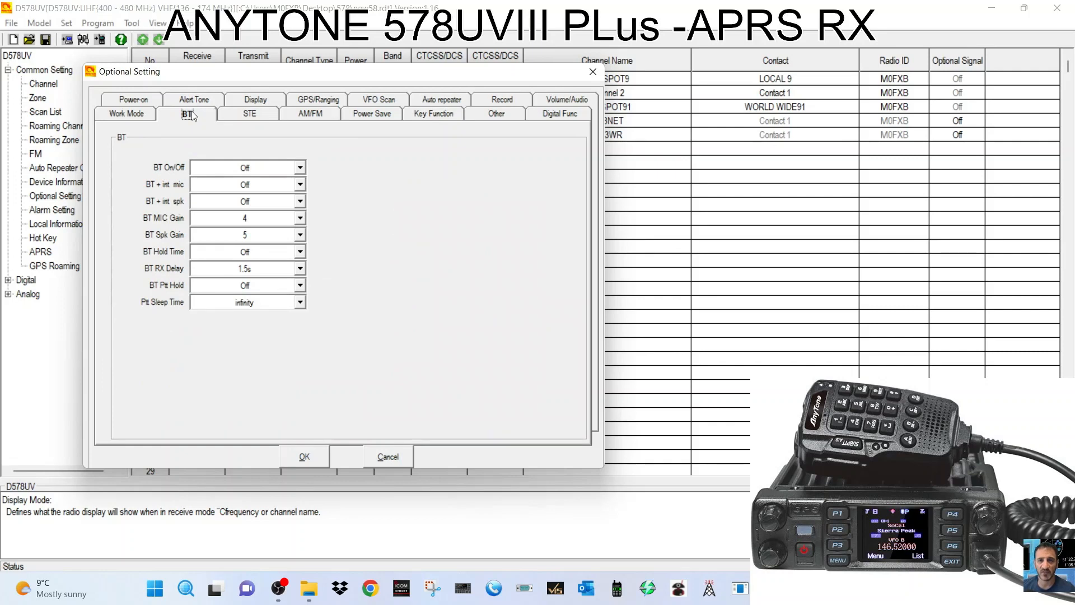
pyautogui.click(239, 116)
pyautogui.click(261, 101)
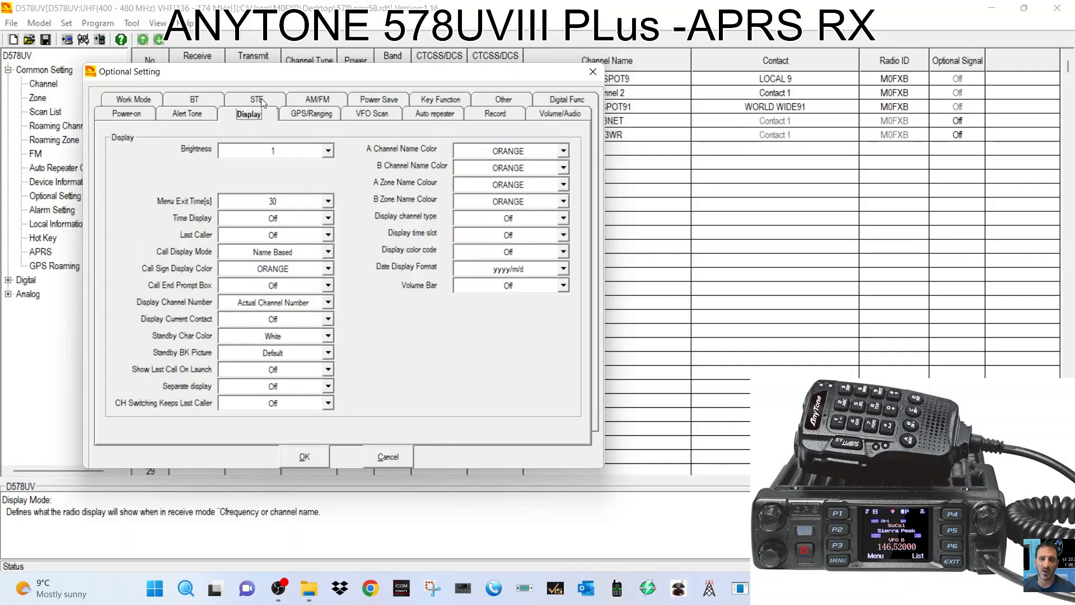
pyautogui.click(333, 152)
pyautogui.click(333, 152)
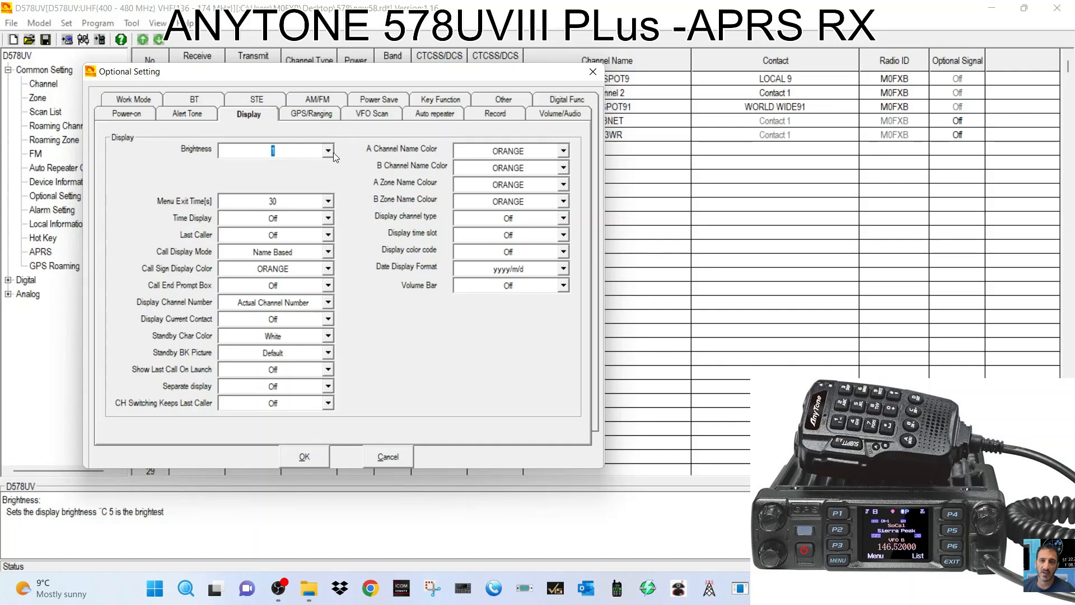
pyautogui.click(327, 201)
pyautogui.click(327, 202)
pyautogui.click(329, 219)
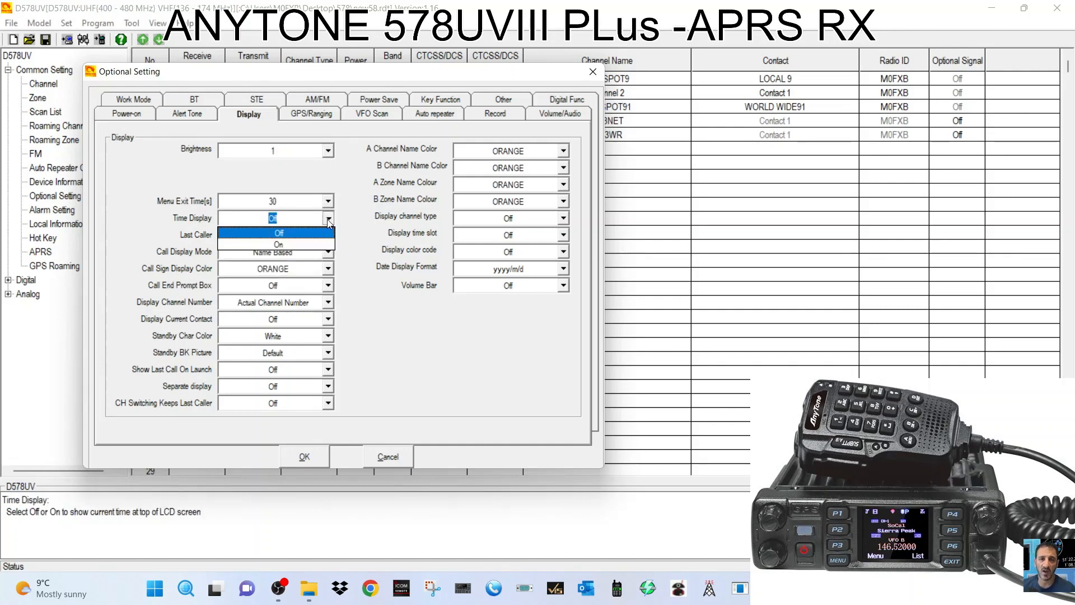
pyautogui.click(329, 223)
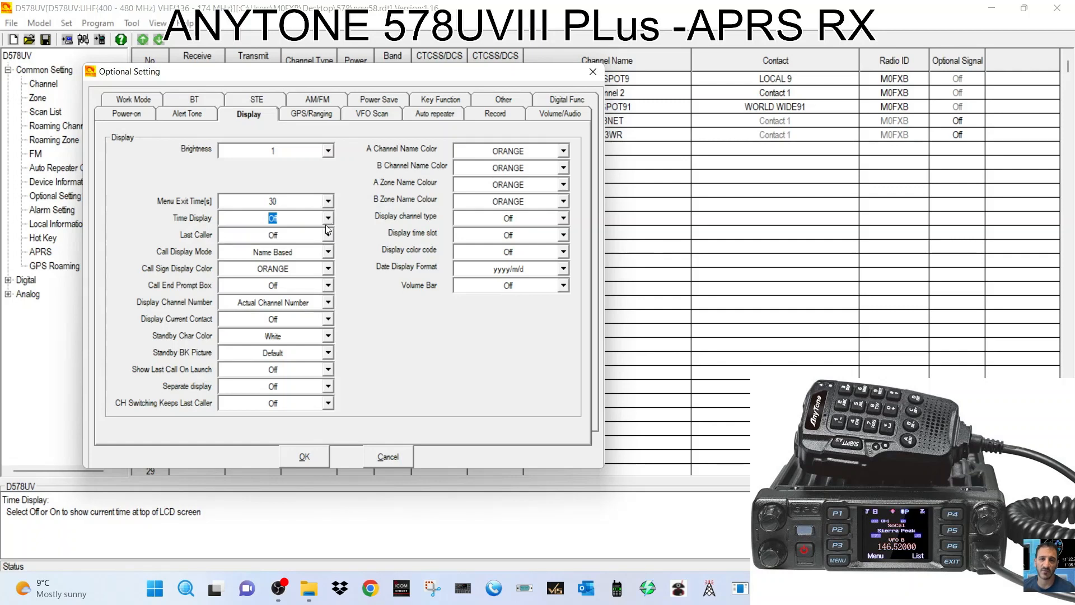
pyautogui.click(568, 151)
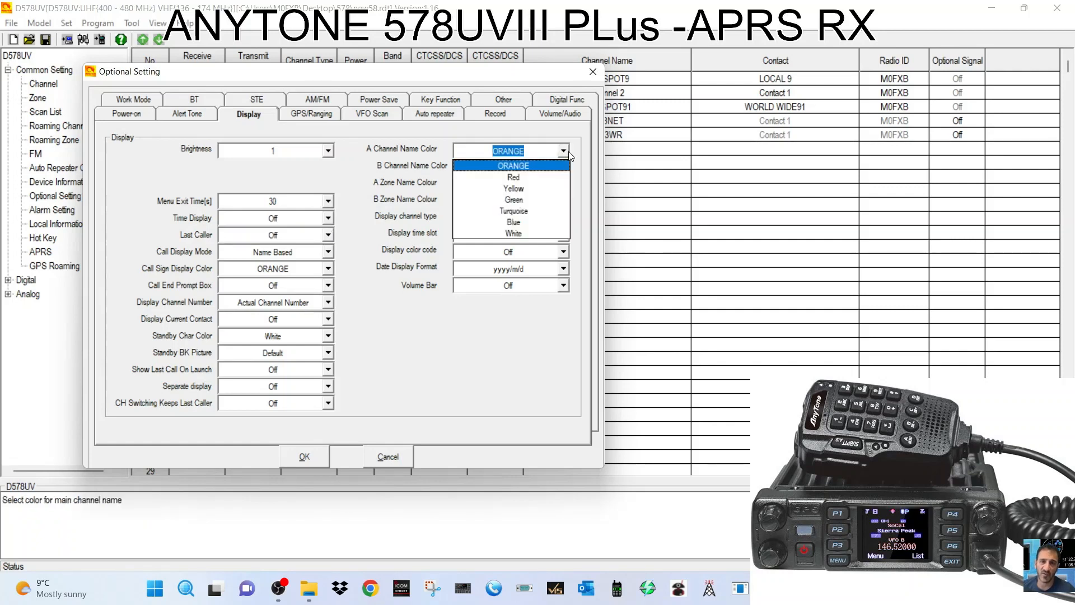
pyautogui.click(569, 152)
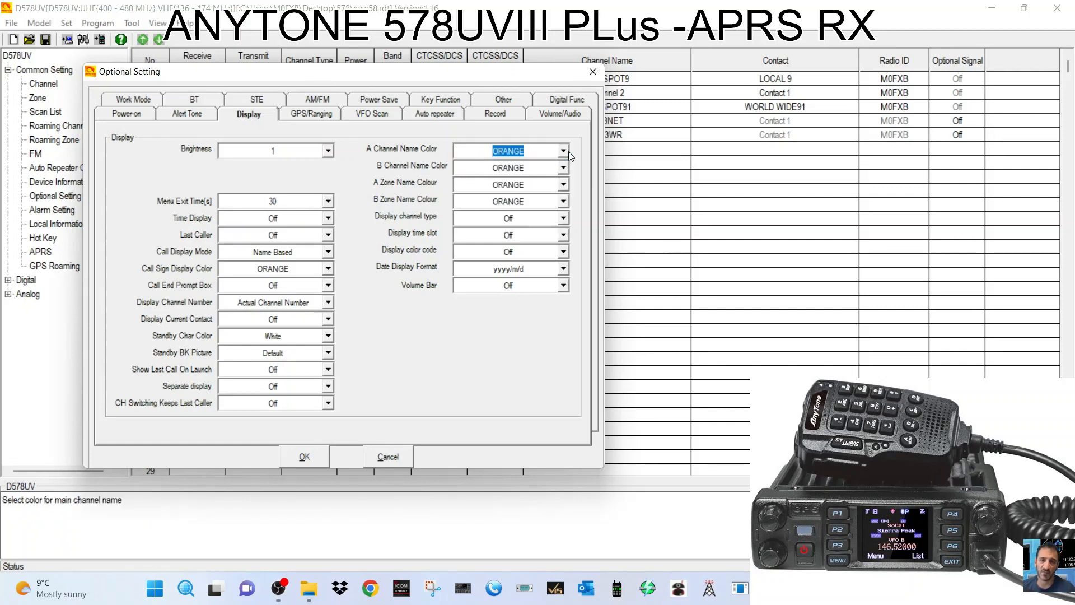
# Browse the GPS, AM/FM, VFO scan, repeater, key, record and audio pages, then close Optional Setting.
pyautogui.click(301, 115)
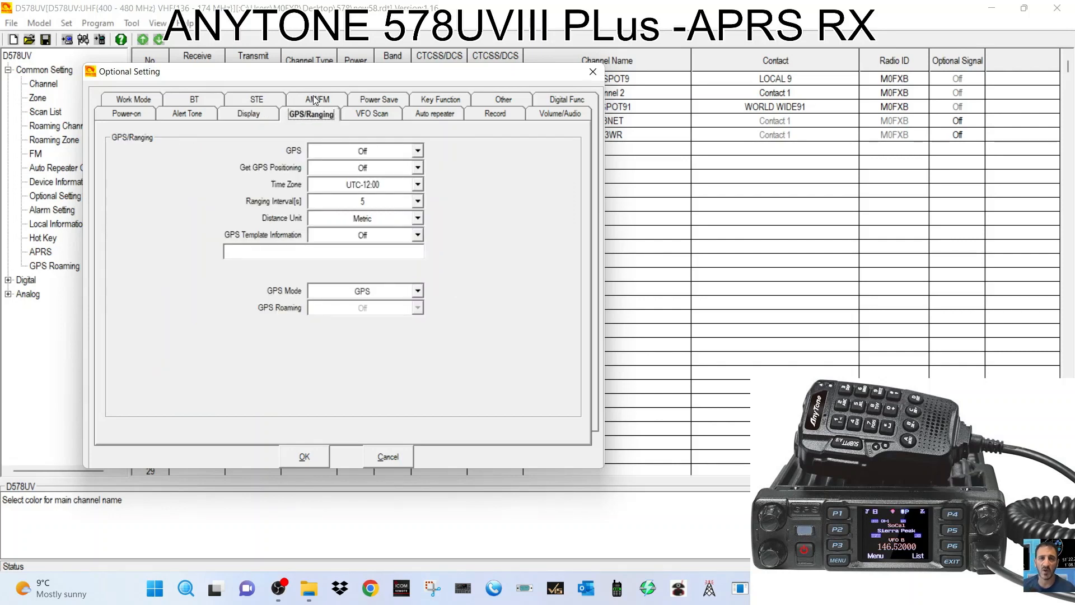
pyautogui.click(315, 99)
pyautogui.click(372, 110)
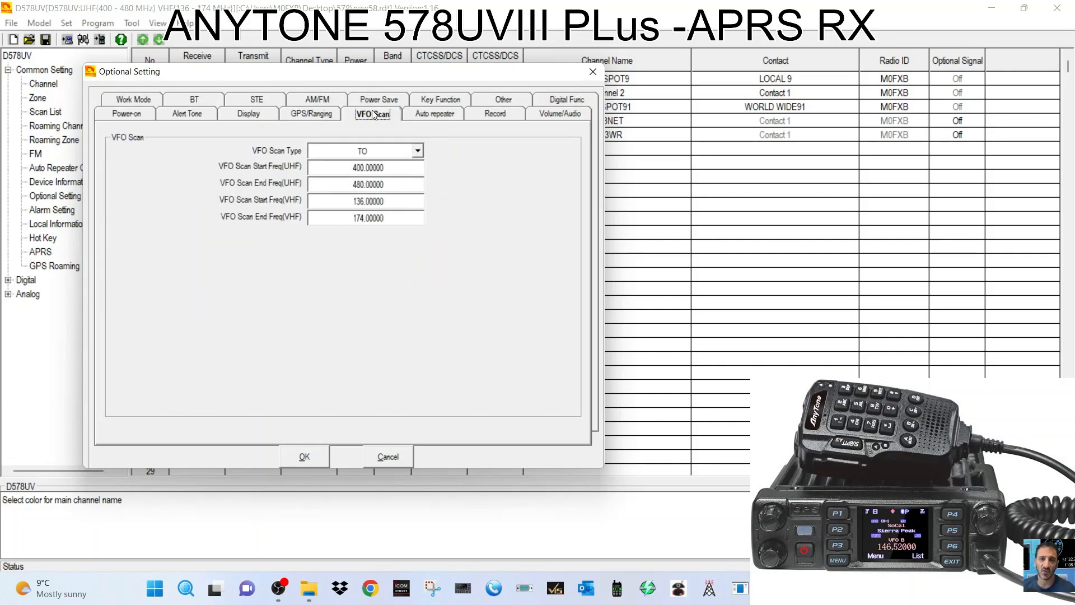
pyautogui.click(424, 114)
pyautogui.click(444, 101)
pyautogui.click(490, 113)
pyautogui.click(502, 99)
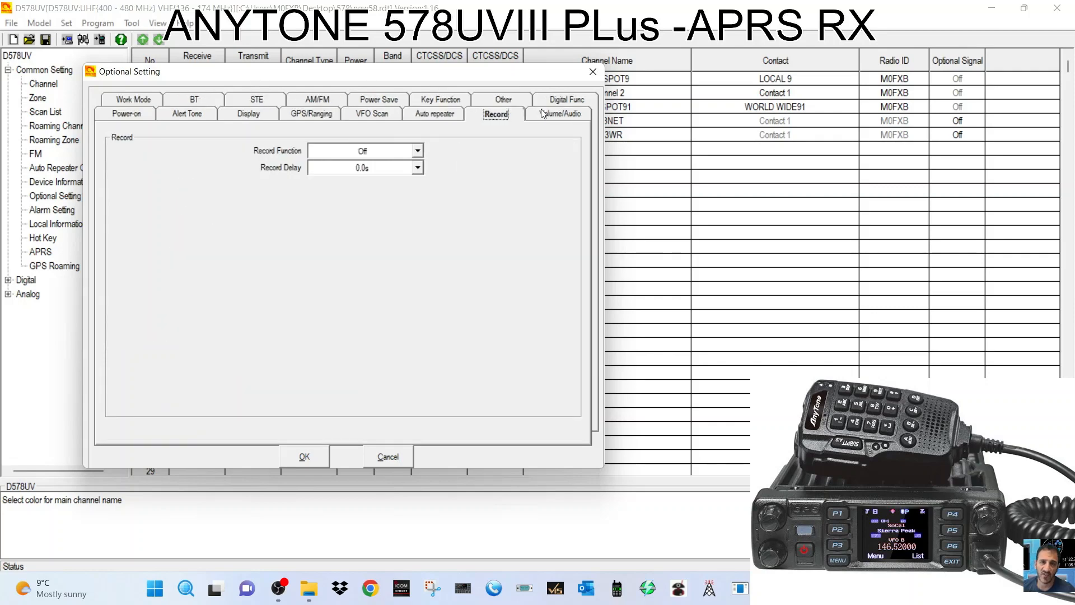
pyautogui.click(563, 114)
pyautogui.click(567, 100)
pyautogui.click(593, 72)
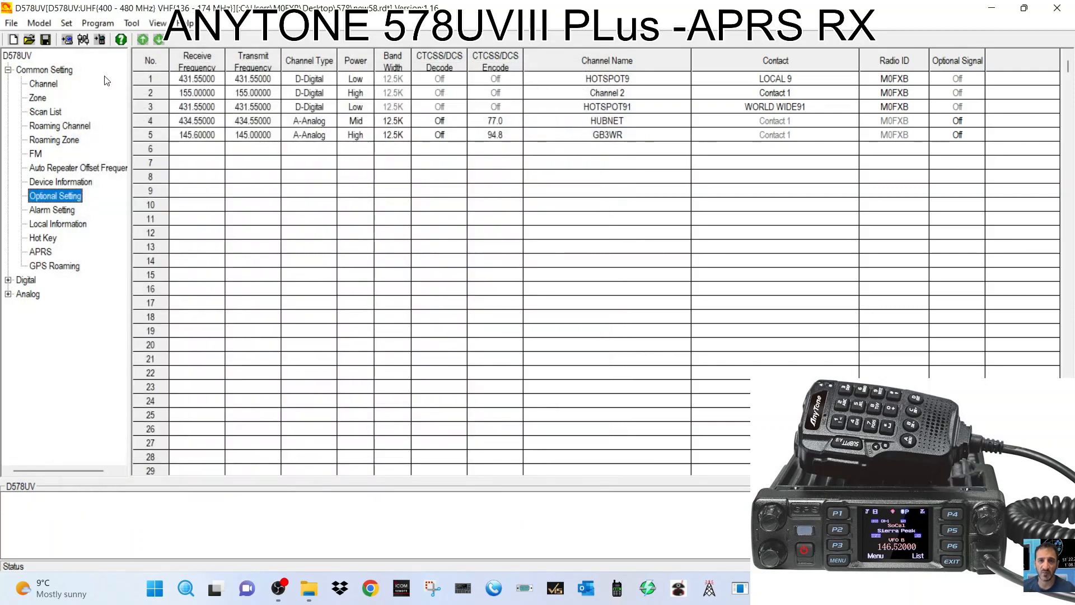
pyautogui.click(101, 24)
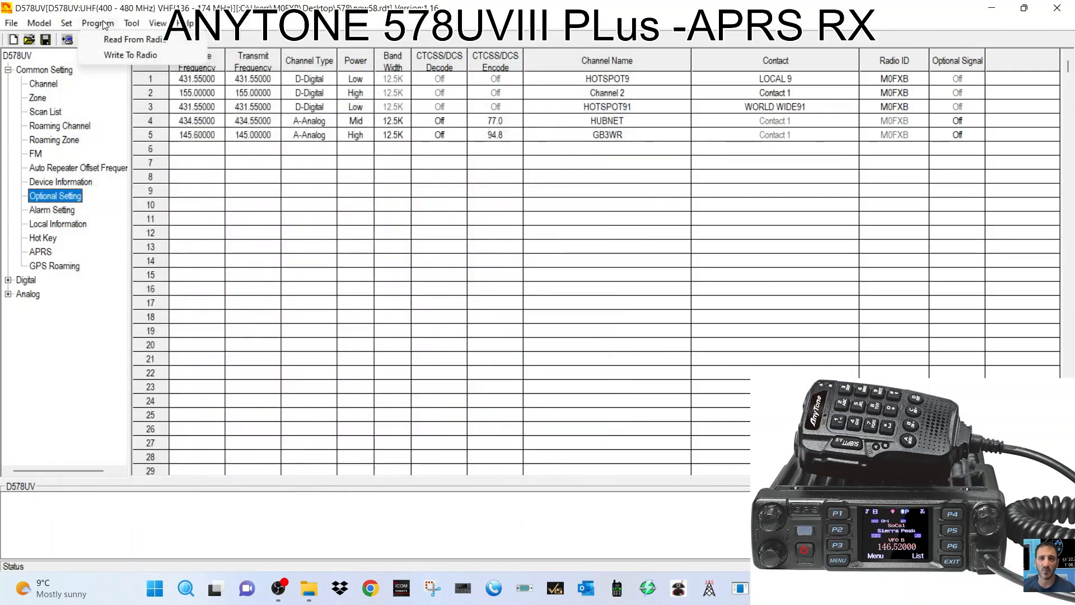
pyautogui.moveTo(139, 23)
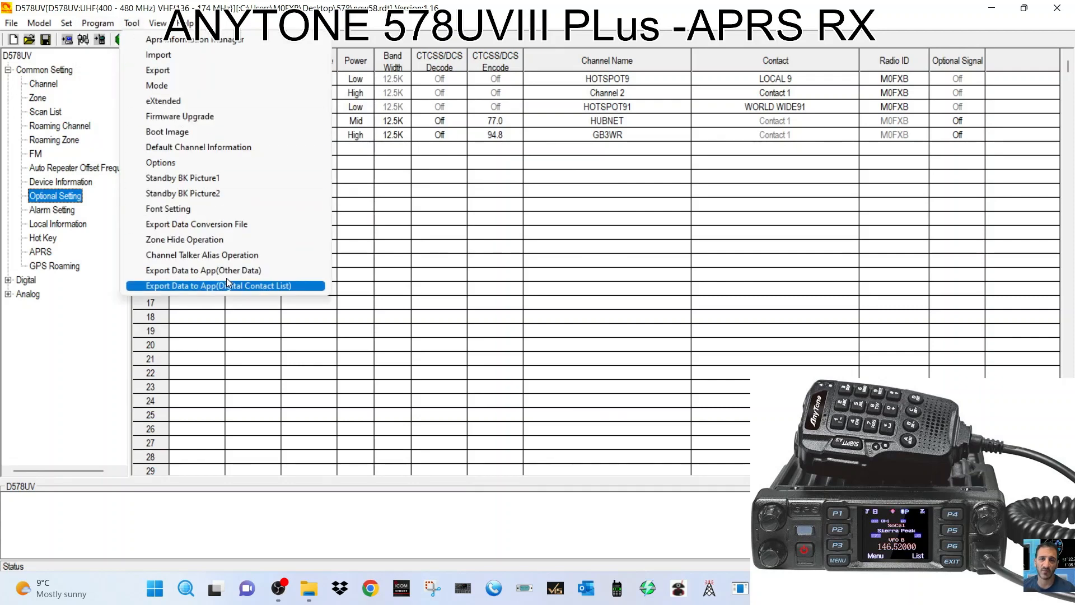
pyautogui.click(177, 119)
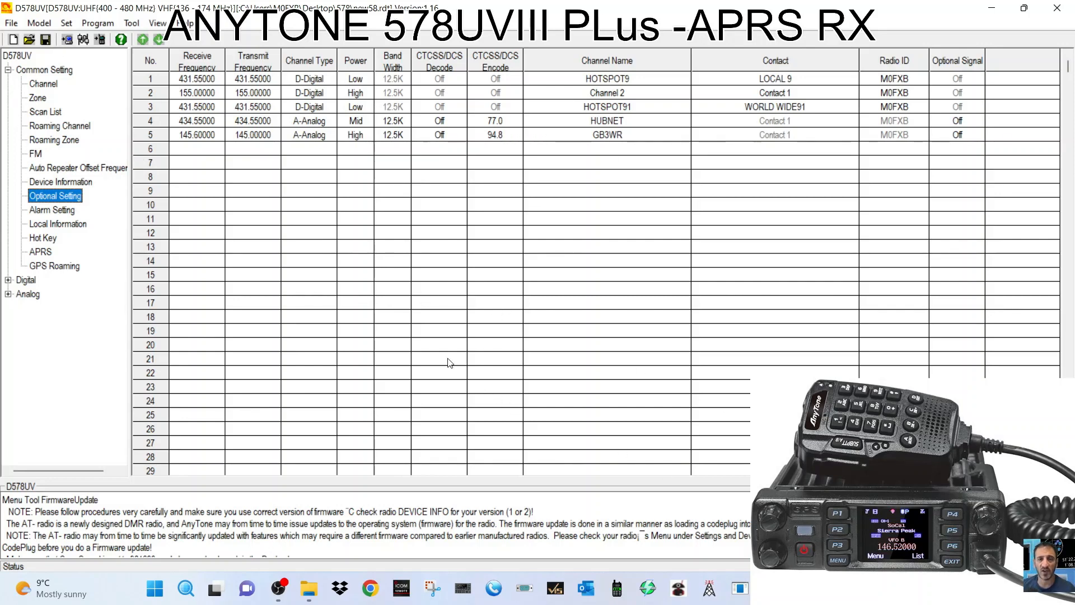
pyautogui.click(134, 27)
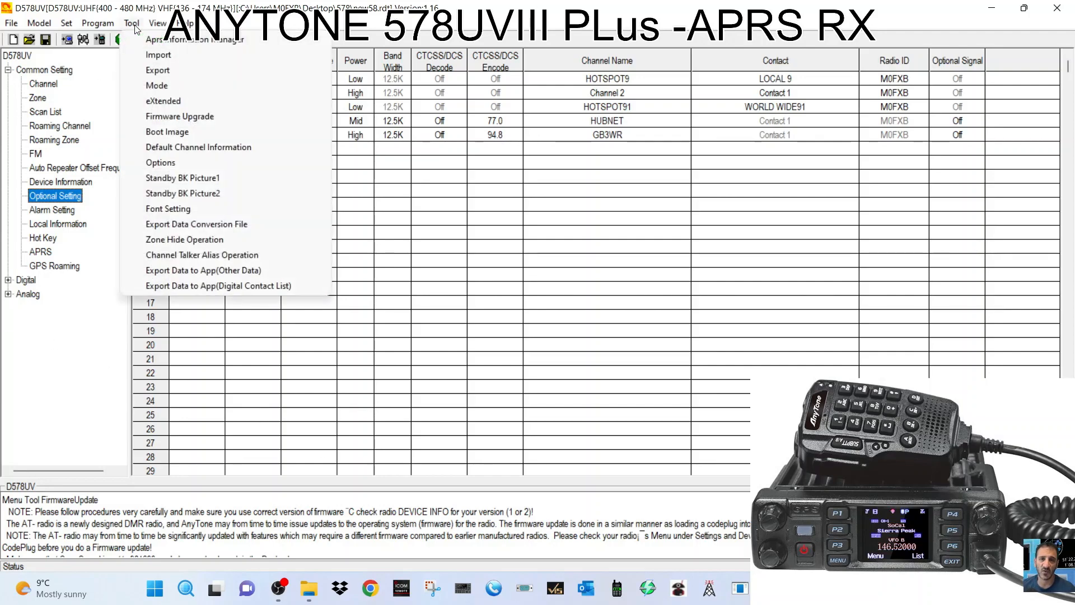
pyautogui.click(36, 397)
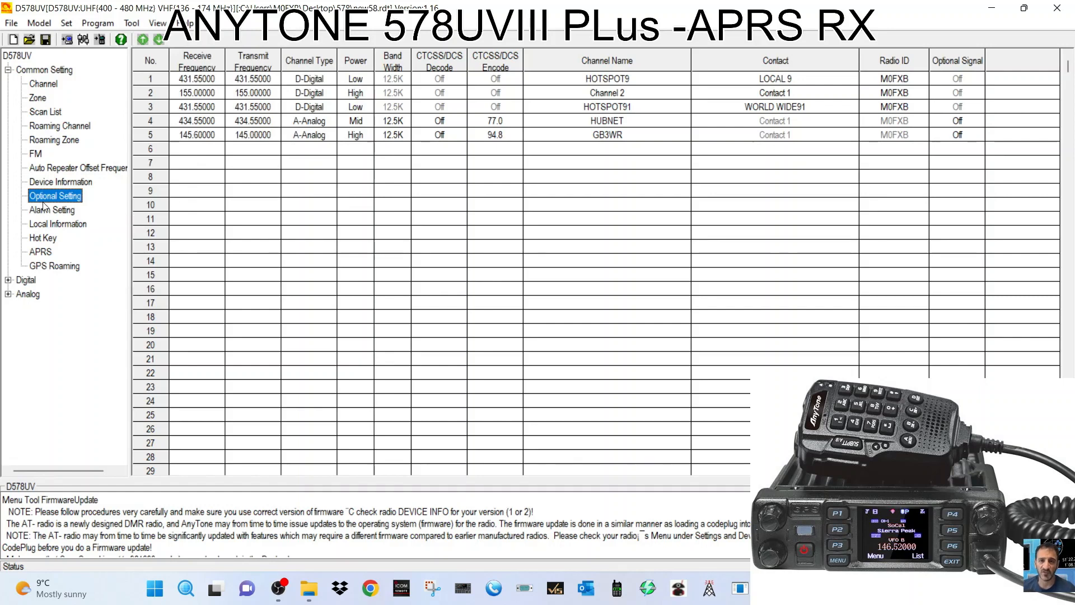
# Expand Digital and view the Radio ID list, then the four-entry Contact/Talk Groups list.
pyautogui.doubleClick(27, 280)
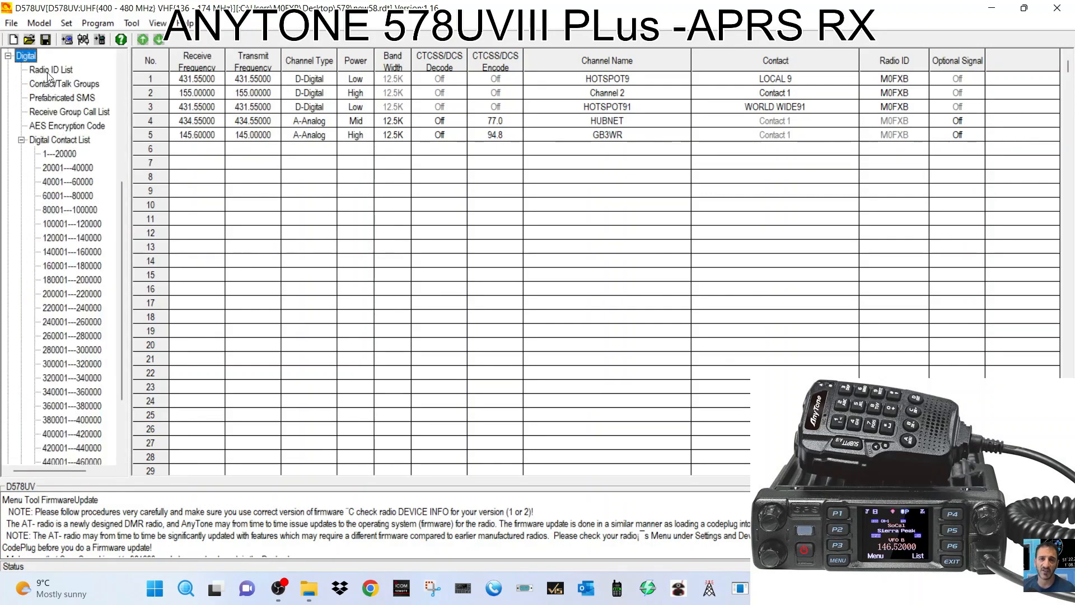
pyautogui.click(49, 71)
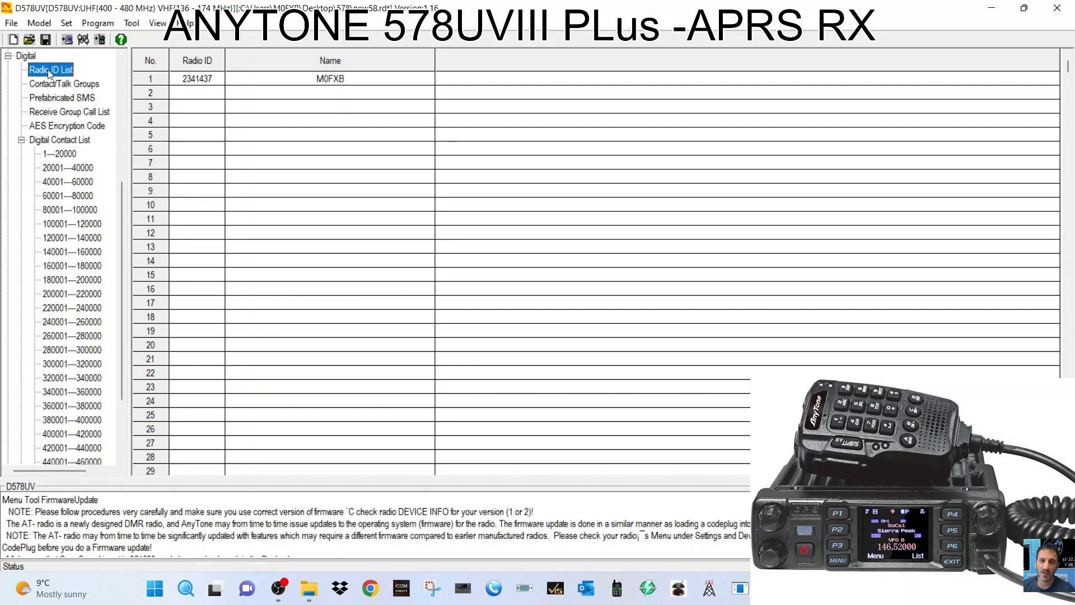
pyautogui.click(57, 86)
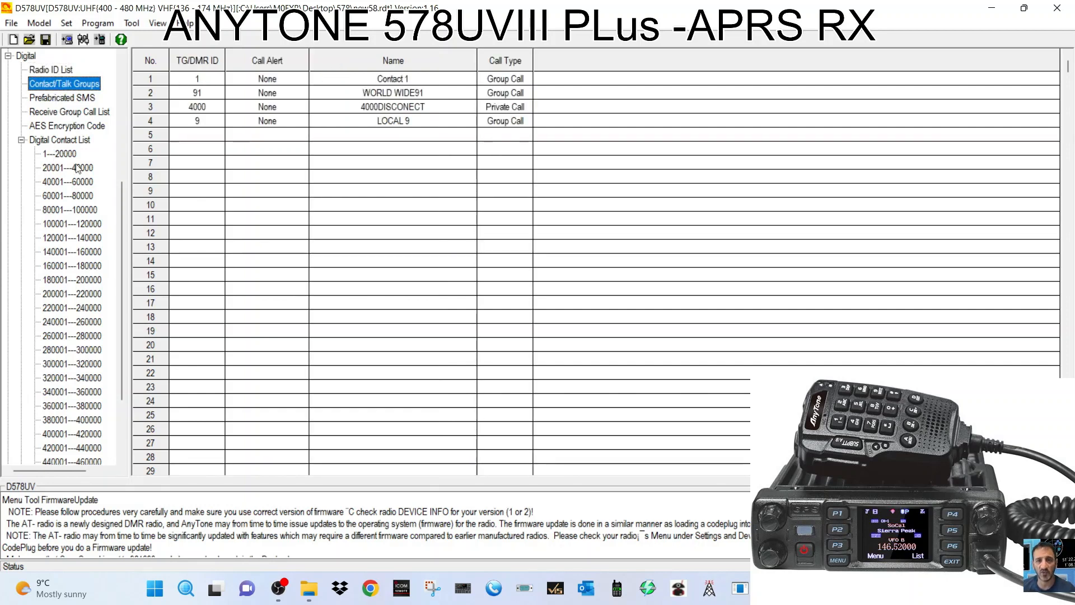
pyautogui.scroll(-3, 80, 374)
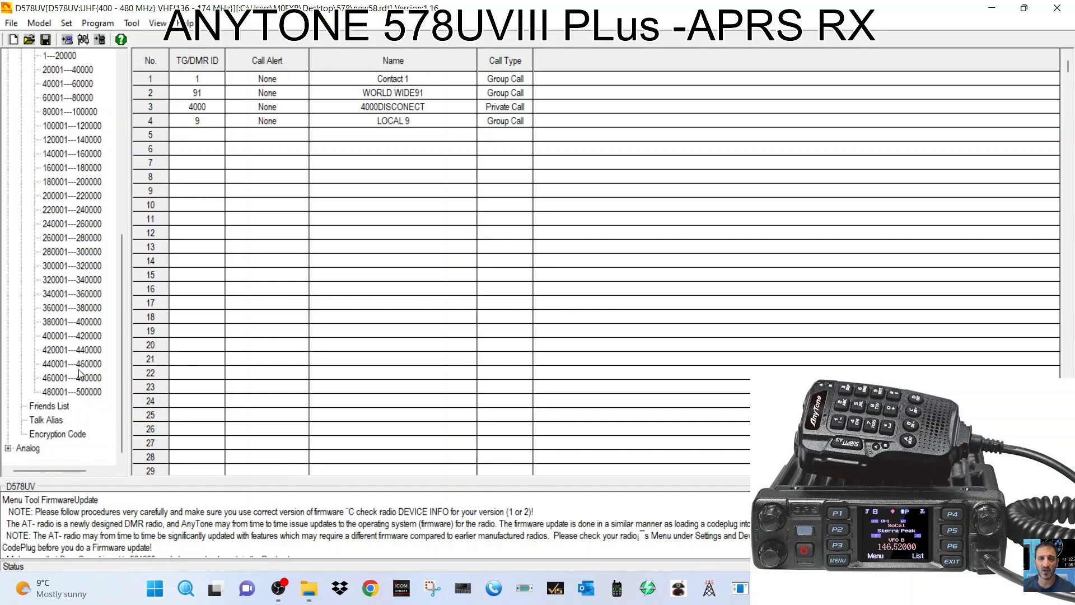
# Confirm the Talk Alias settings with Alias Display Priority left Off.
pyautogui.click(50, 420)
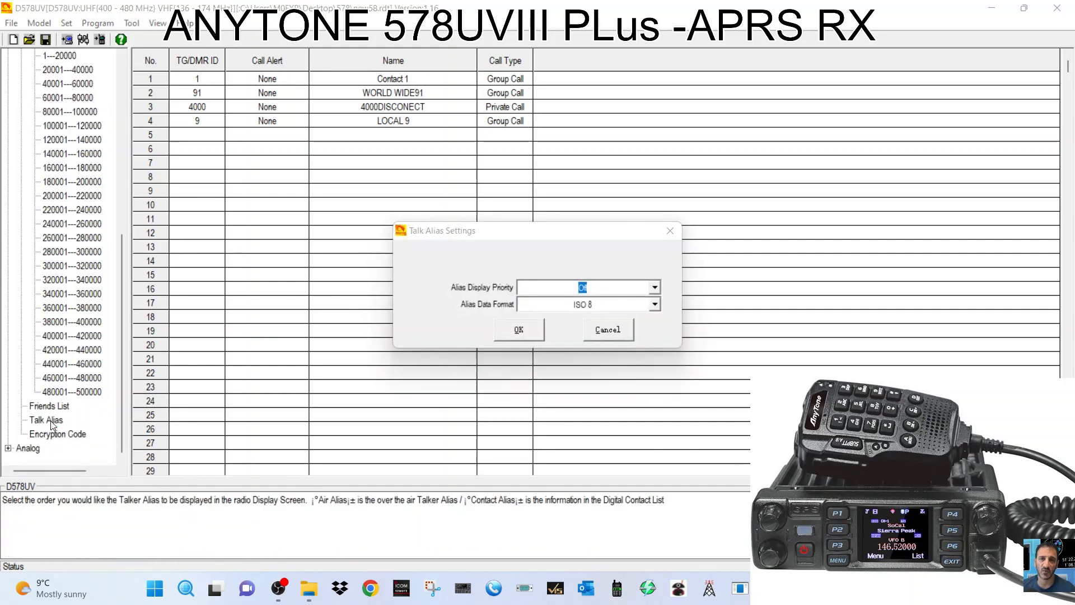
pyautogui.click(655, 287)
pyautogui.click(655, 287)
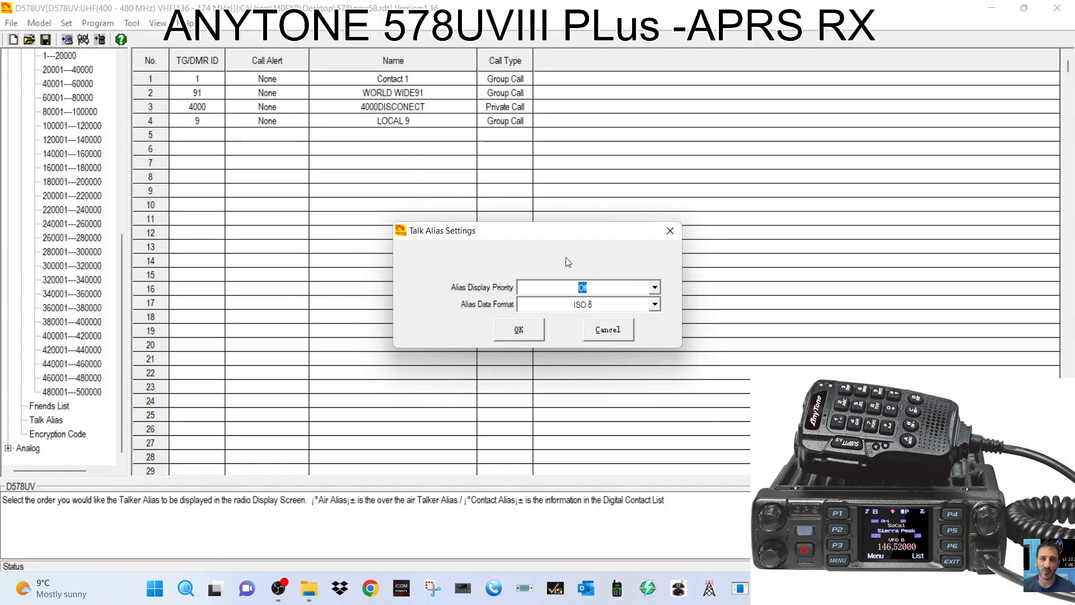
pyautogui.click(521, 332)
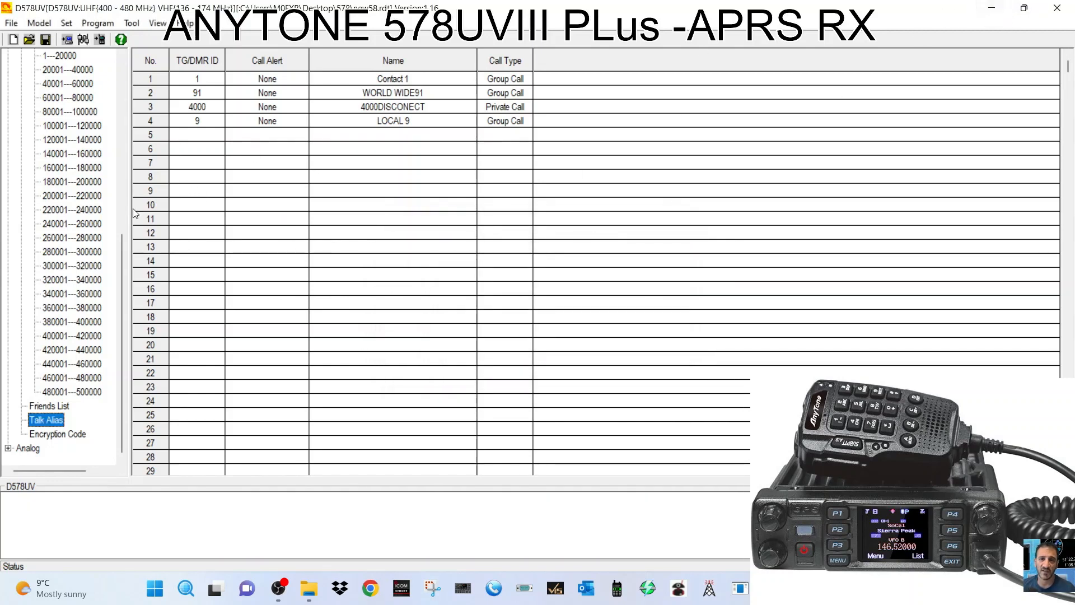
# Save the modified codeplug over new58.rdt when prompted during File > Open.
pyautogui.click(6, 24)
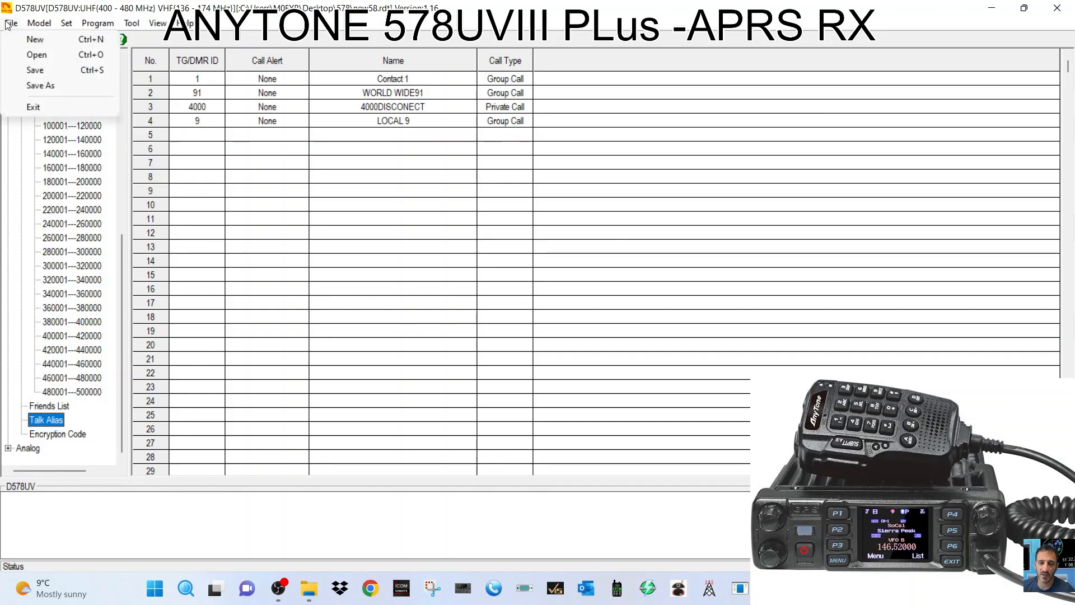
pyautogui.click(317, 276)
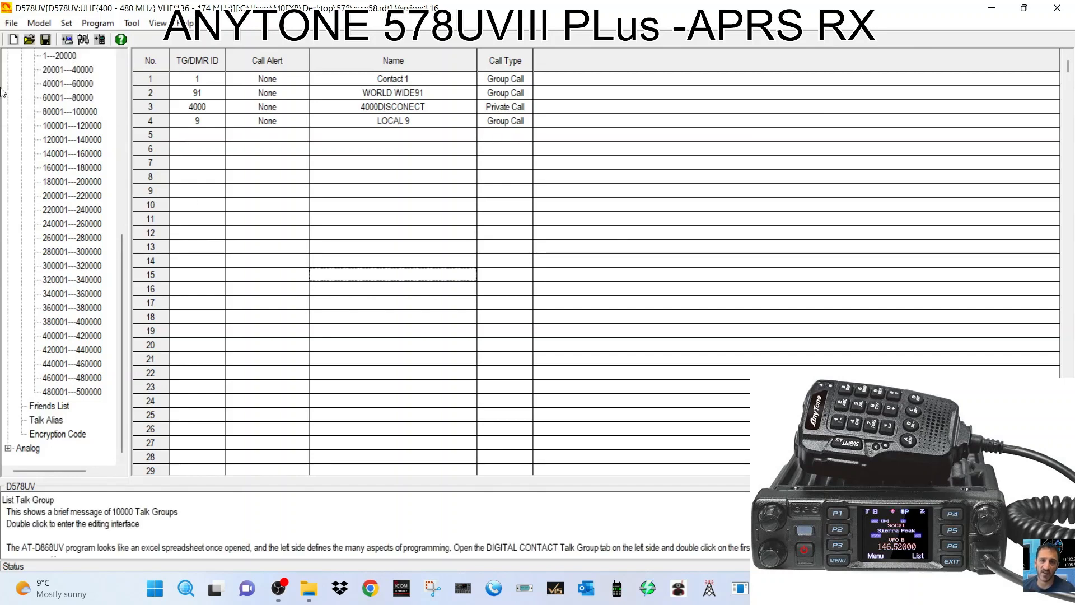
pyautogui.click(11, 26)
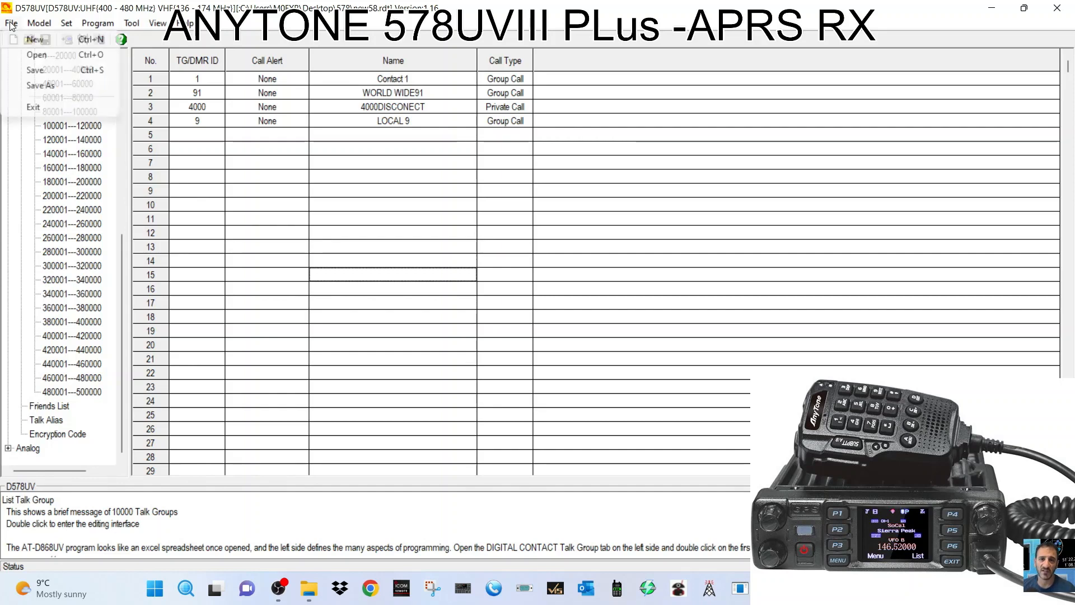
pyautogui.click(49, 58)
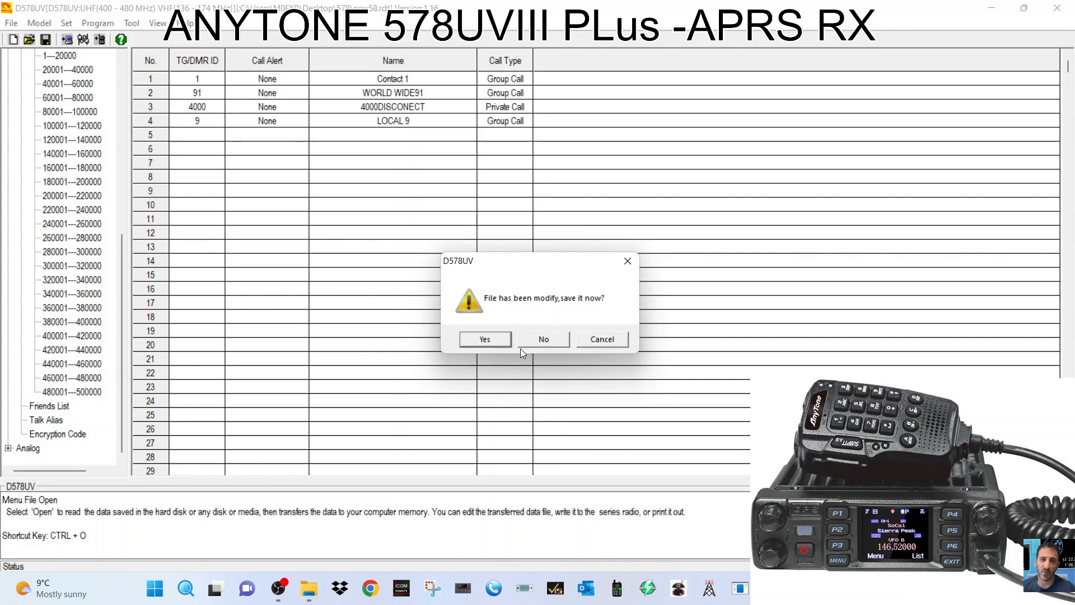
pyautogui.click(492, 343)
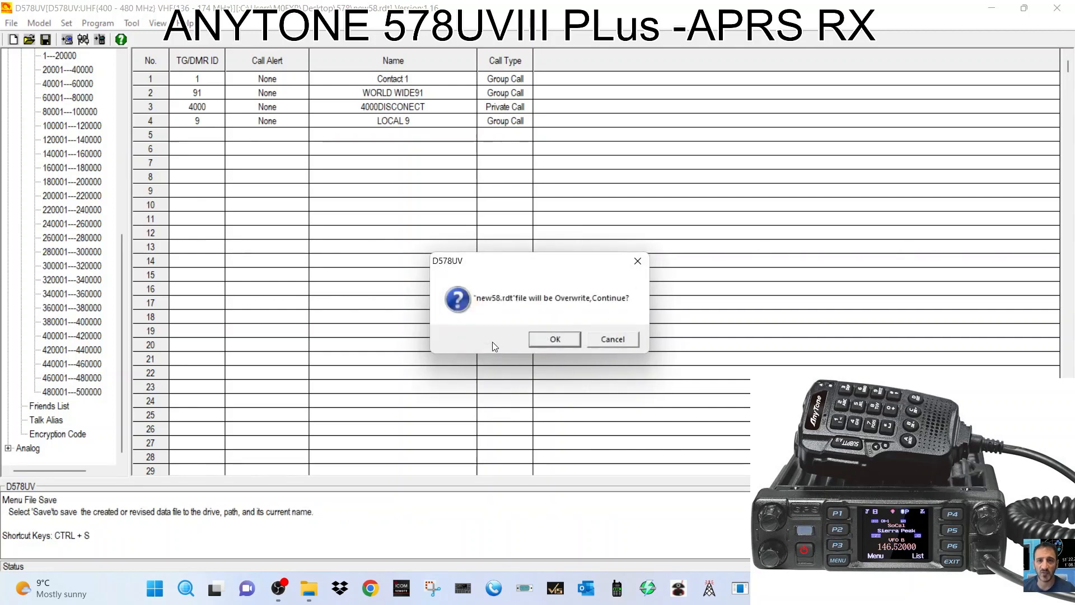
pyautogui.click(557, 341)
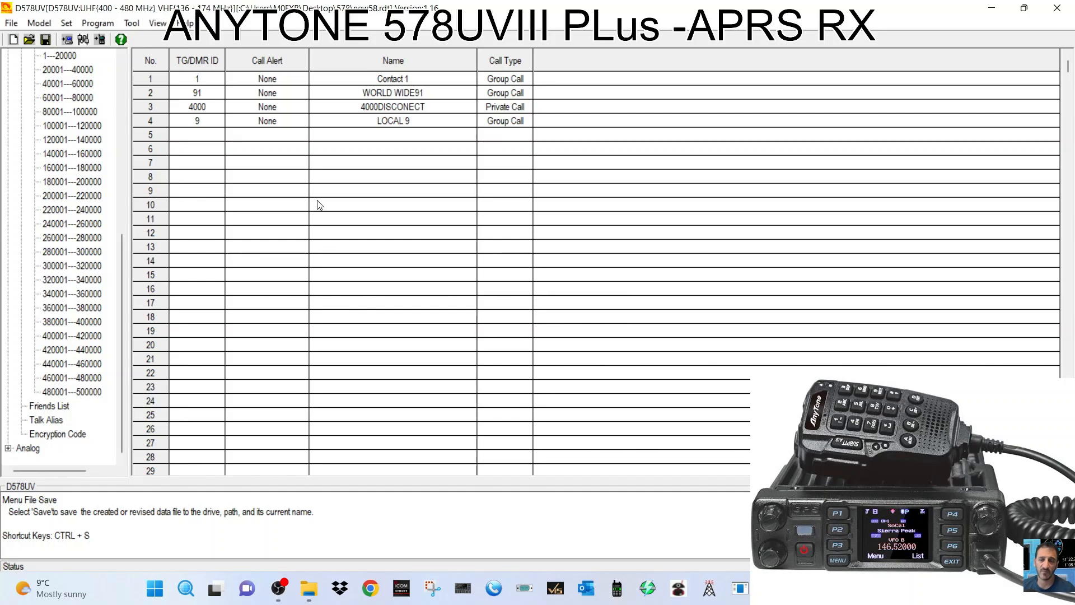
pyautogui.click(548, 333)
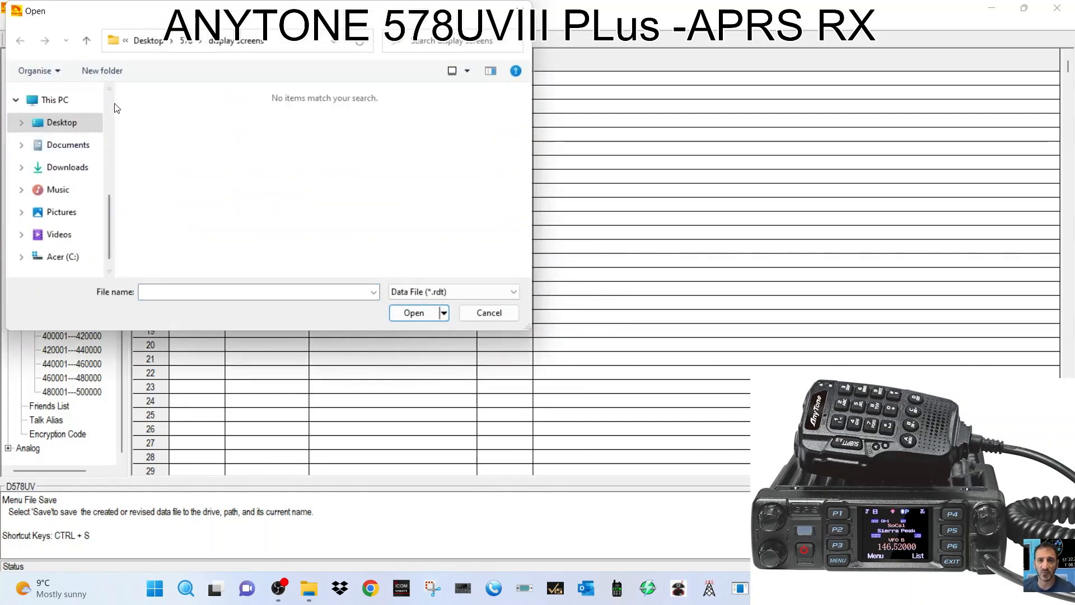
# Reload new58.rdt from the 578 folder and acknowledge the Load File OK message.
pyautogui.scroll(3, 113, 106)
pyautogui.click(53, 94)
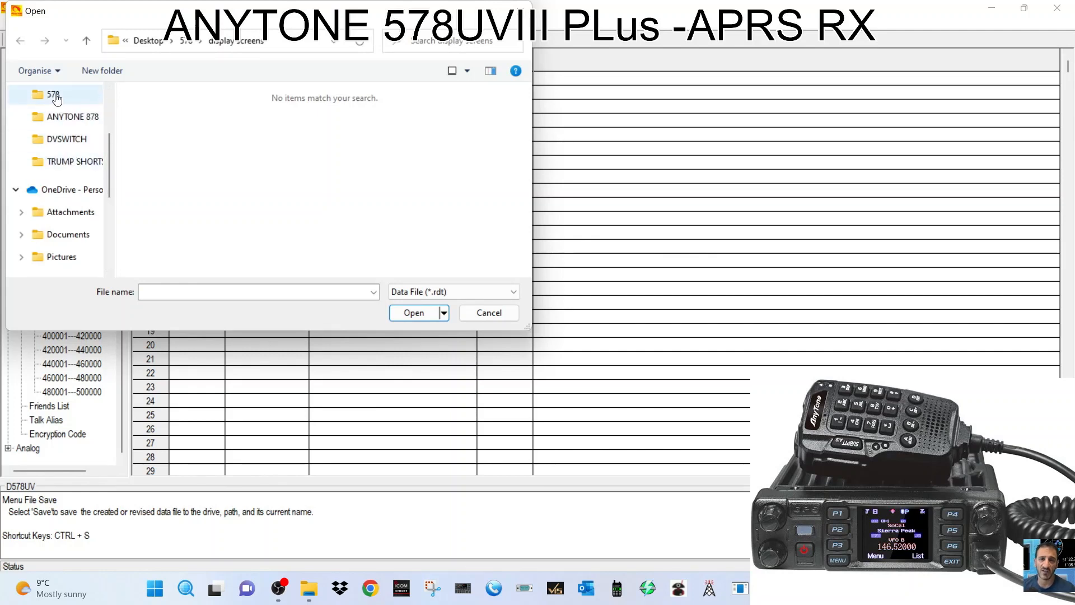
pyautogui.scroll(-1, 239, 168)
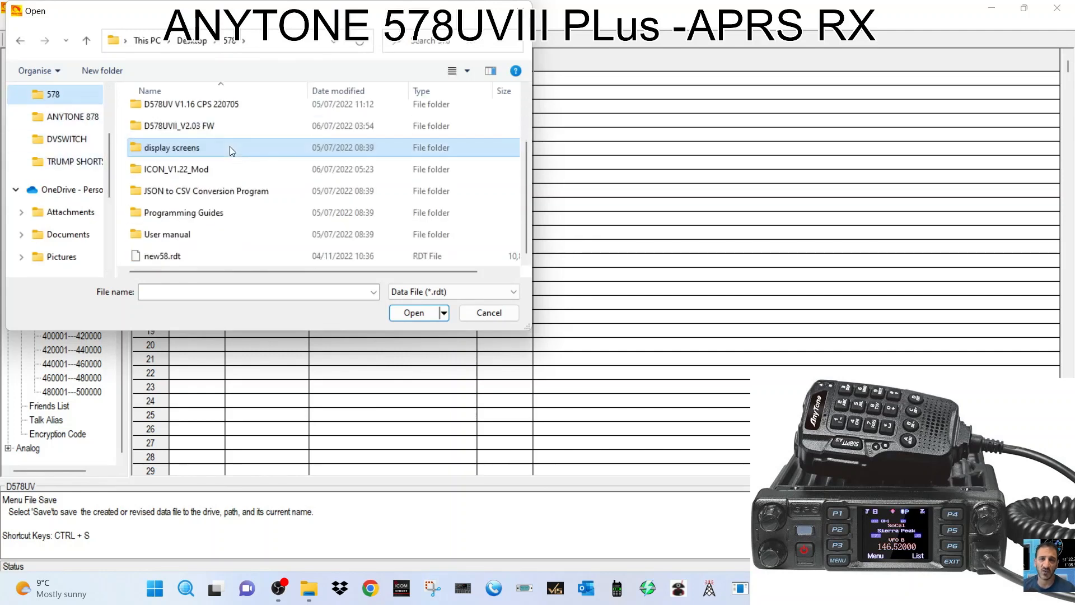
pyautogui.doubleClick(175, 257)
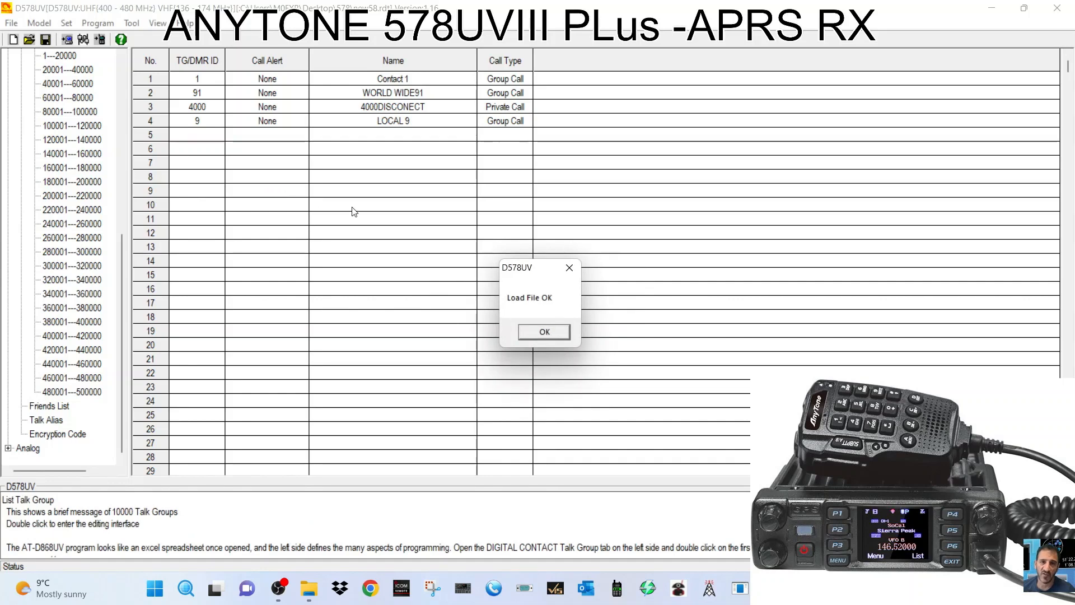
pyautogui.click(521, 331)
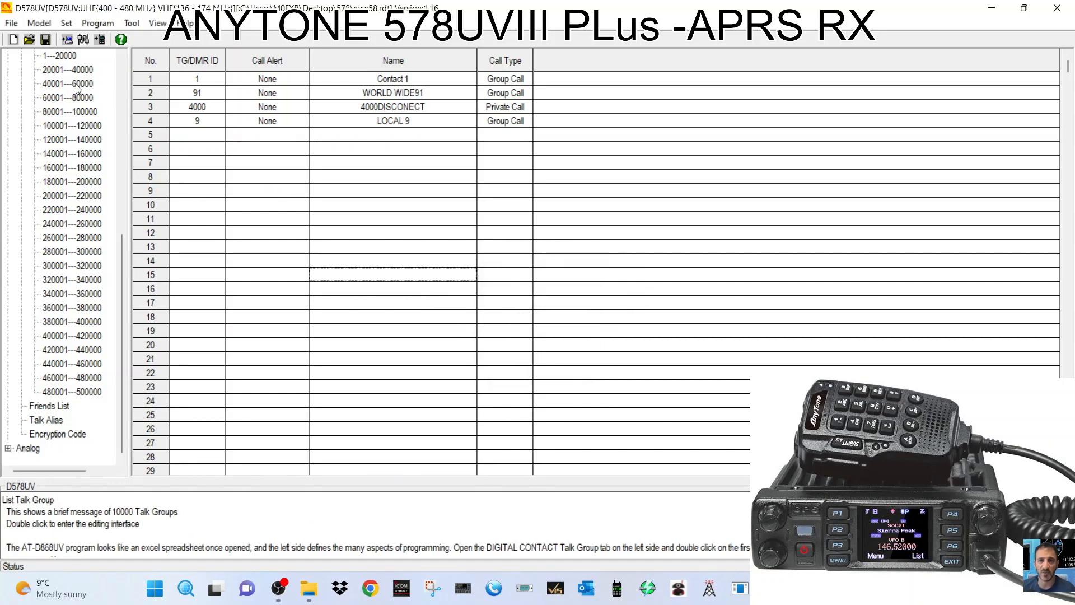
# Check the reloaded Channel, Zone, Scan List, Roaming Channel and Roaming Zone lists.
pyautogui.scroll(8, 126, 68)
pyautogui.click(47, 86)
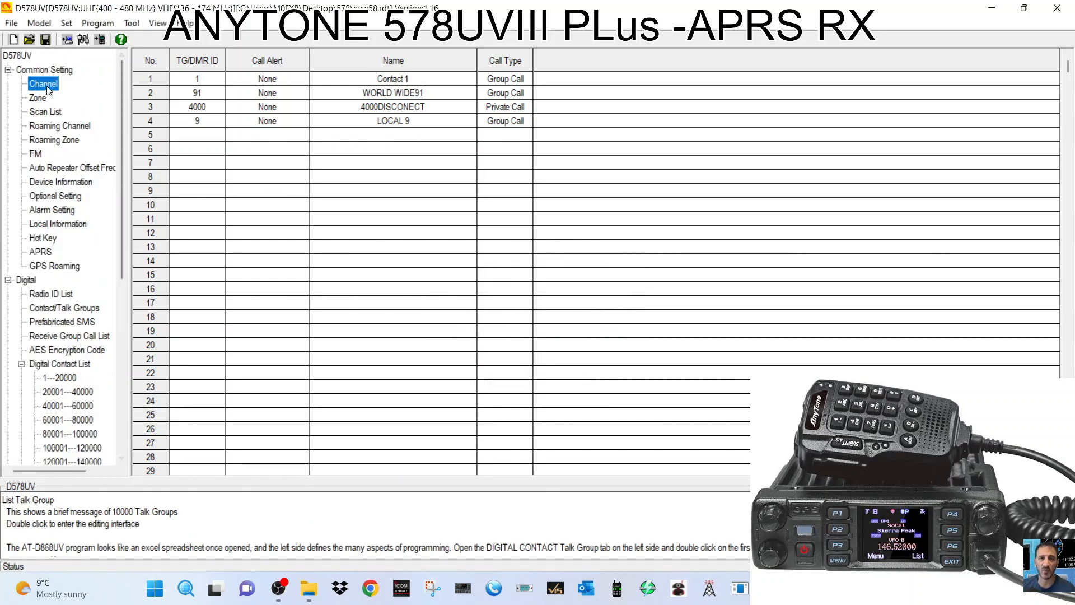
pyautogui.click(44, 99)
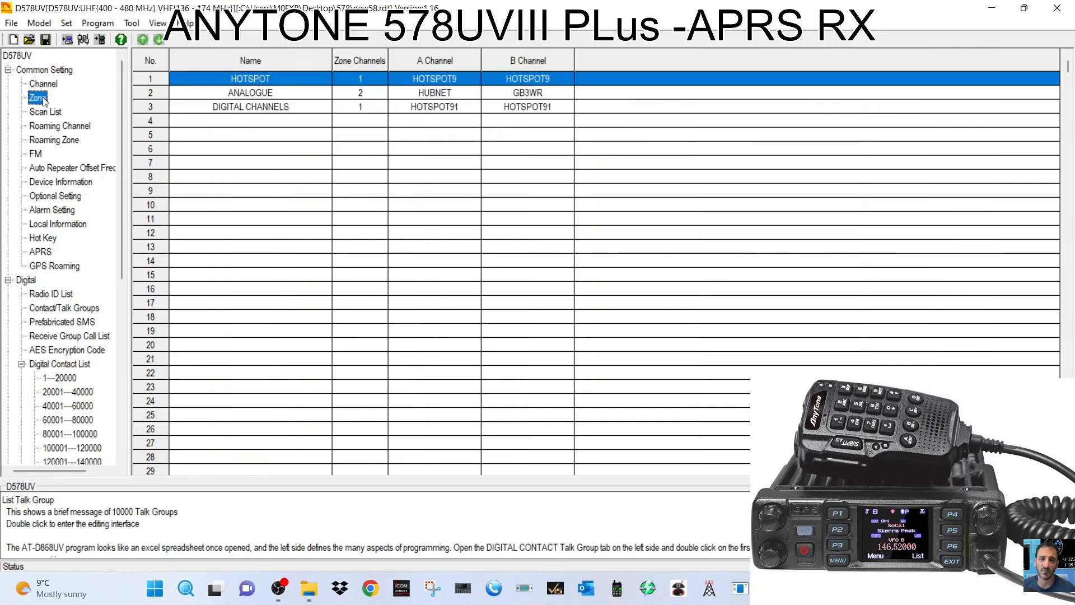
pyautogui.click(44, 112)
pyautogui.click(46, 126)
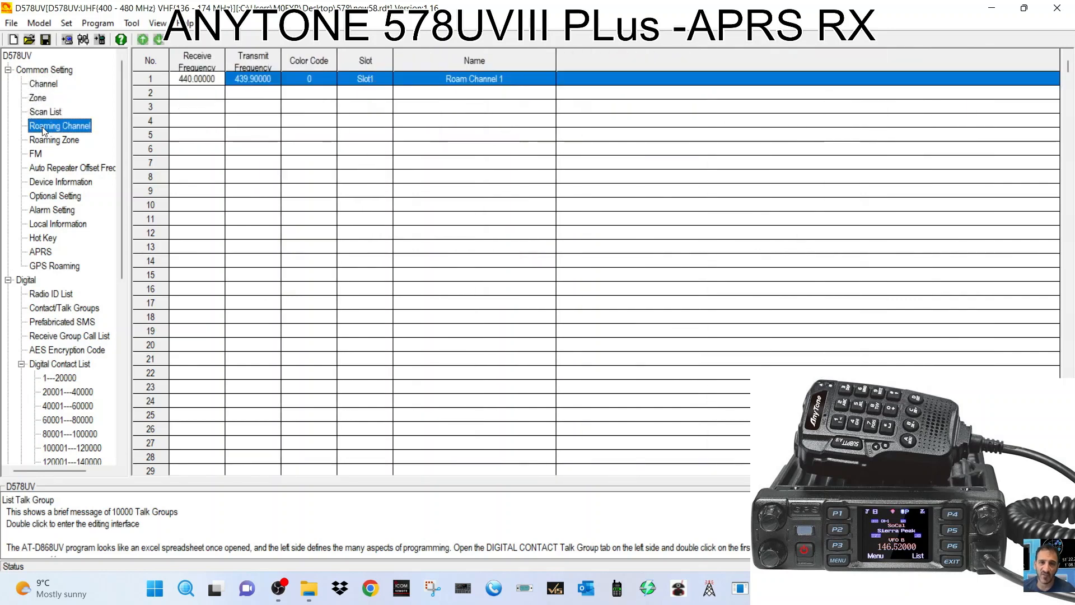
pyautogui.click(48, 142)
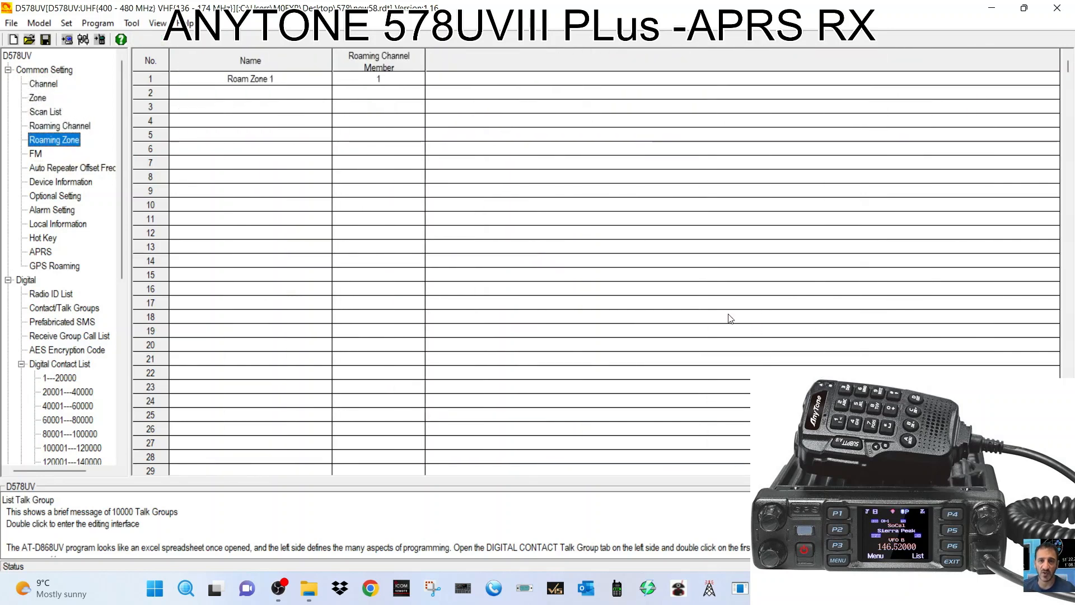